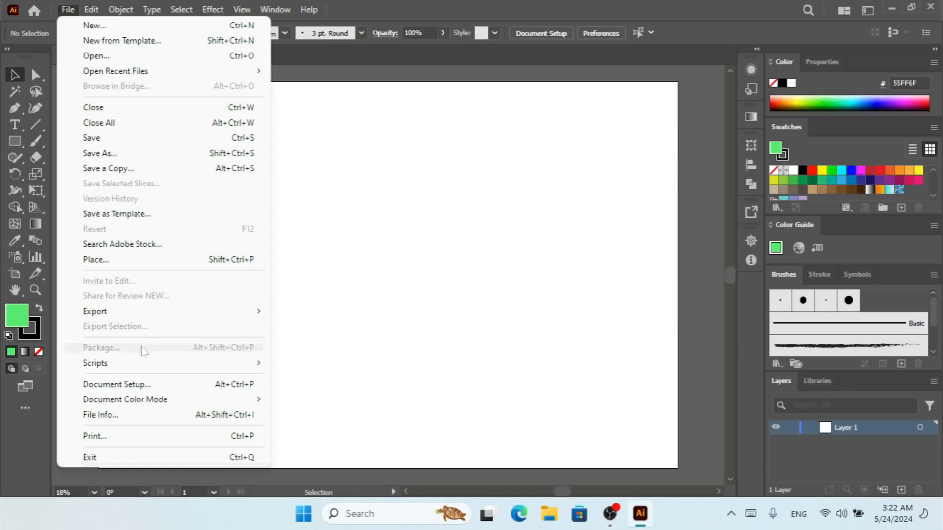
# - Draw a green rectangle on the upper-left part of the artboard
pyautogui.click(354, 216)
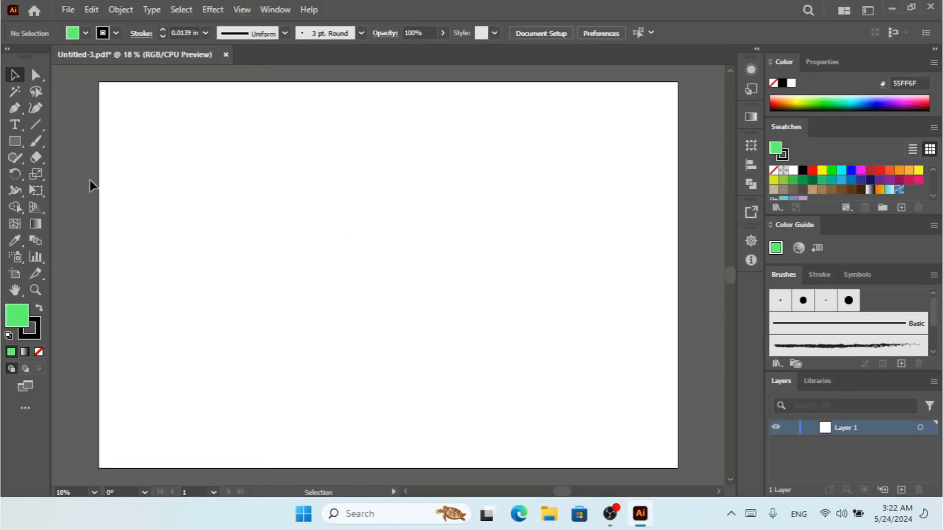
pyautogui.click(15, 141)
pyautogui.moveTo(154, 141); pyautogui.dragTo(426, 339)
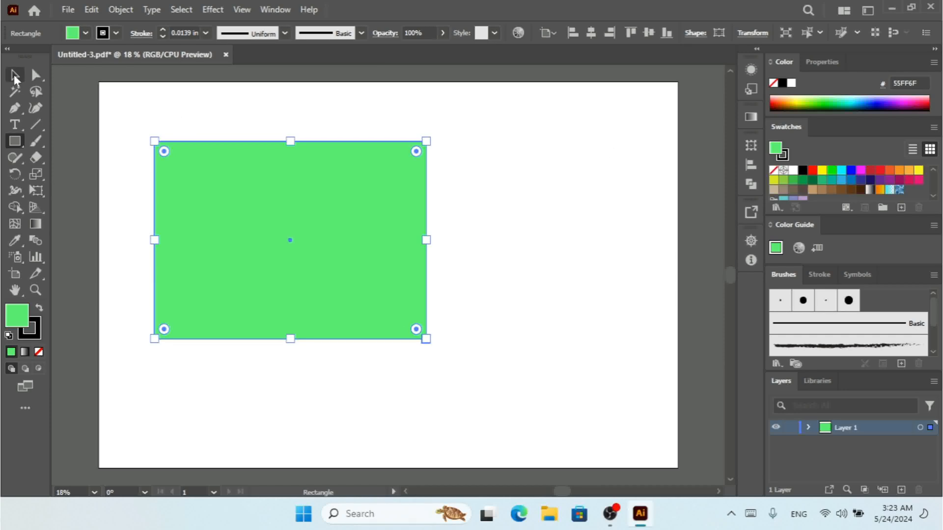
# - Duplicate the green rectangle so the copy overlaps its right side, and fill the copy with dark teal 00666A
pyautogui.click(15, 76)
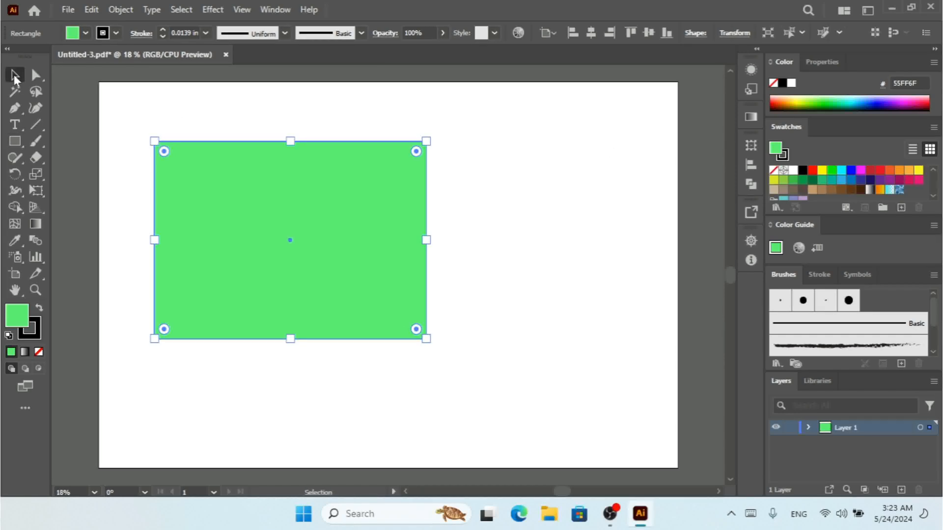
pyautogui.moveTo(338, 220); pyautogui.dragTo(483, 220)
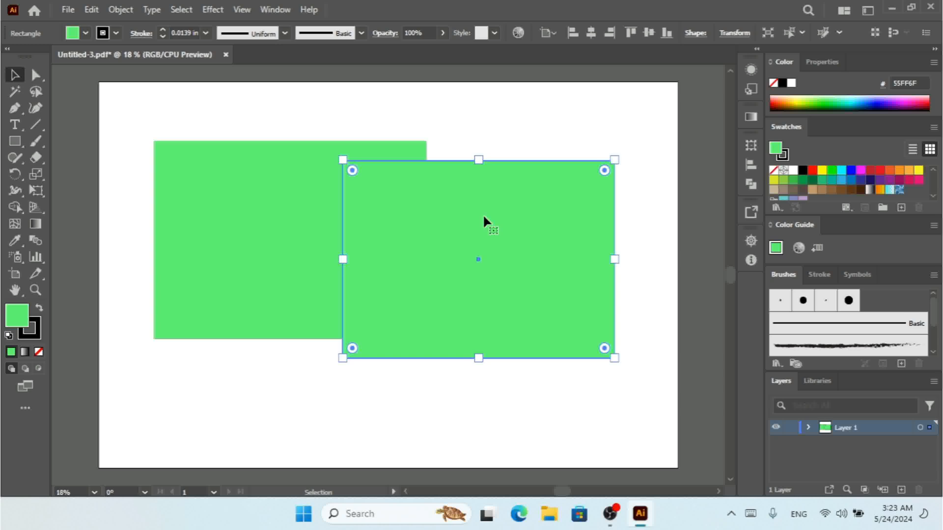
pyautogui.click(852, 105)
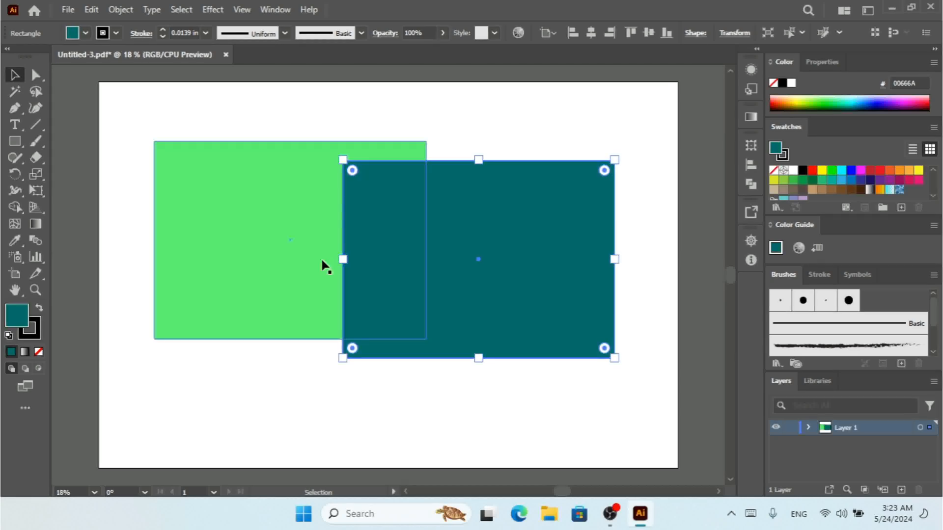
# - Open Export for Screens and display the artboards available for export
pyautogui.click(68, 10)
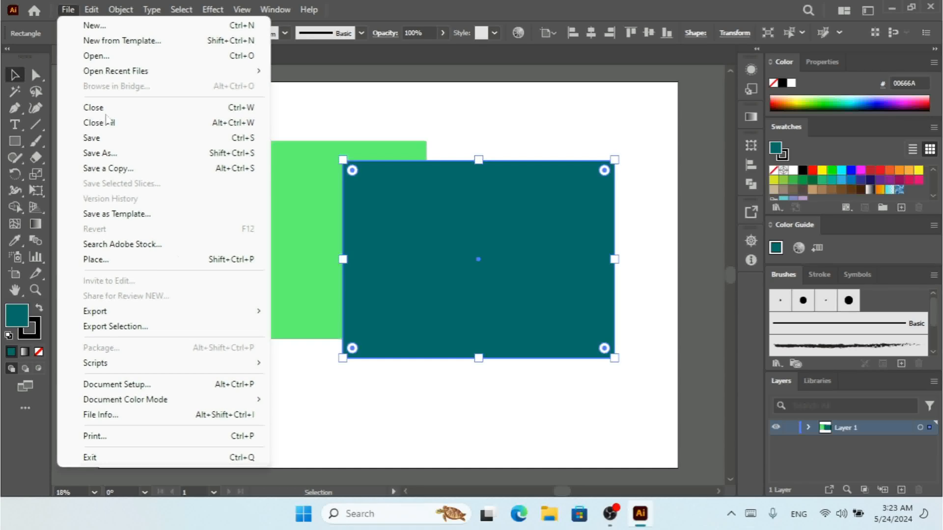
pyautogui.moveTo(216, 312)
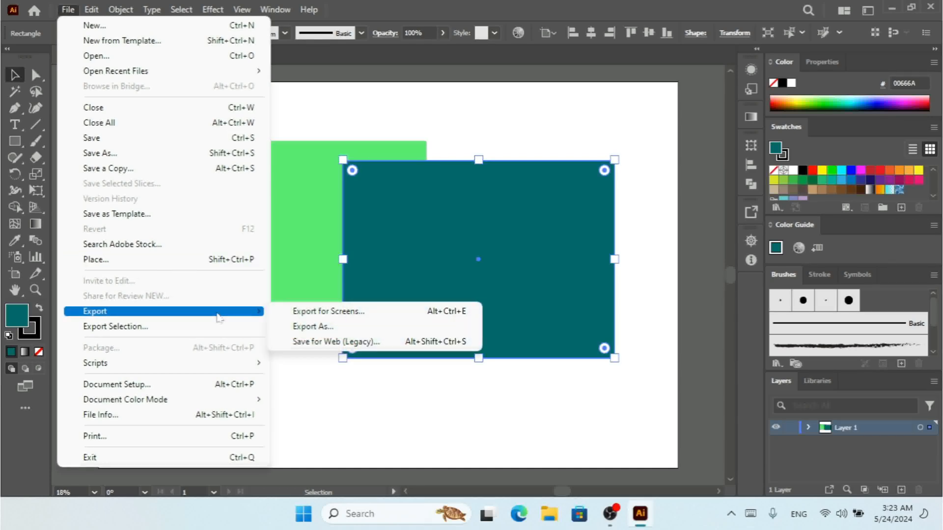
pyautogui.click(359, 312)
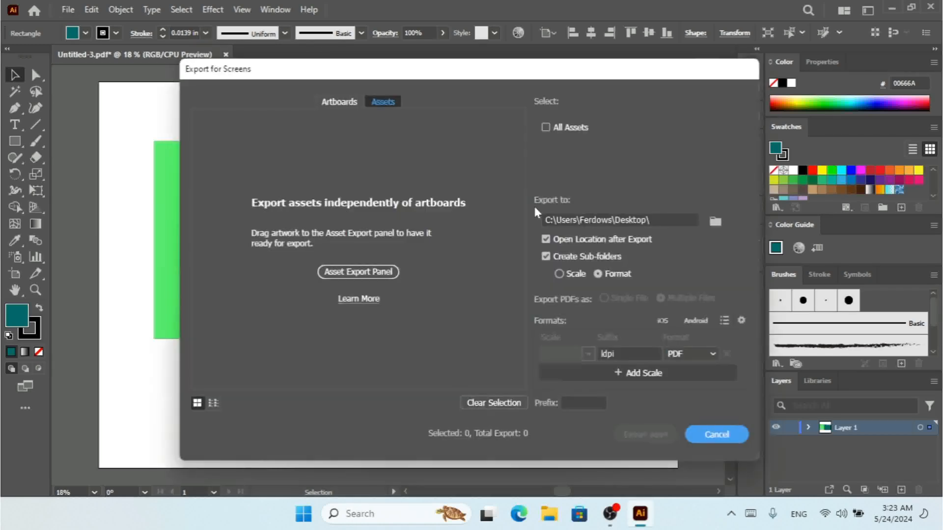
pyautogui.moveTo(563, 70); pyautogui.dragTo(558, 63)
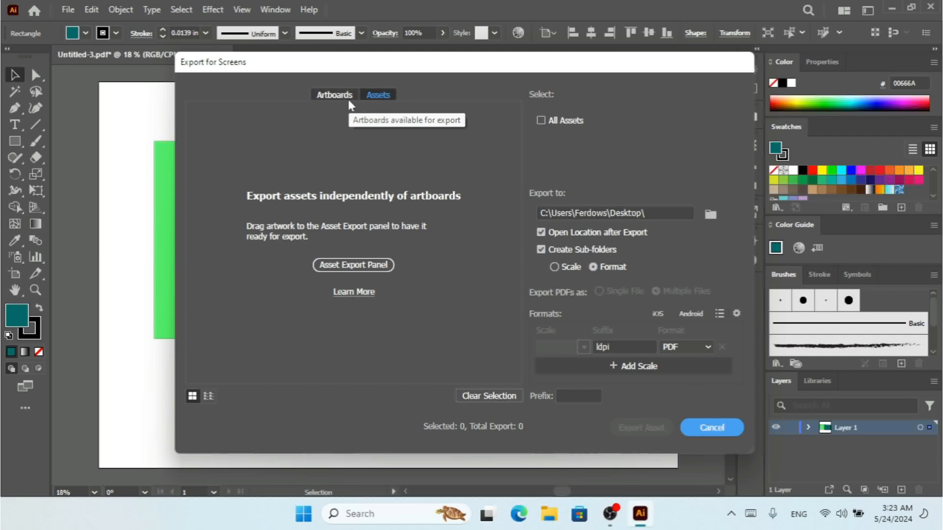
pyautogui.click(327, 95)
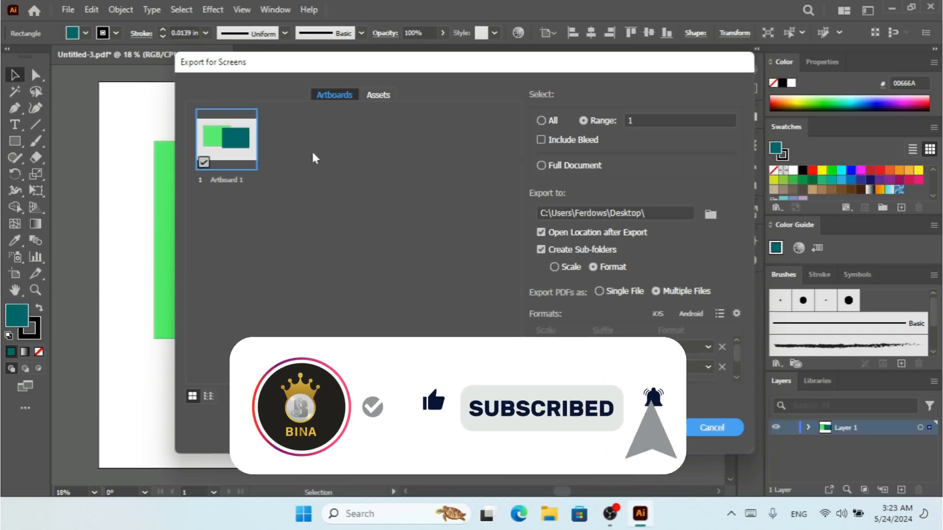
# - Try the All and Range artboard selections, then set the export selection to Full Document
pyautogui.click(541, 125)
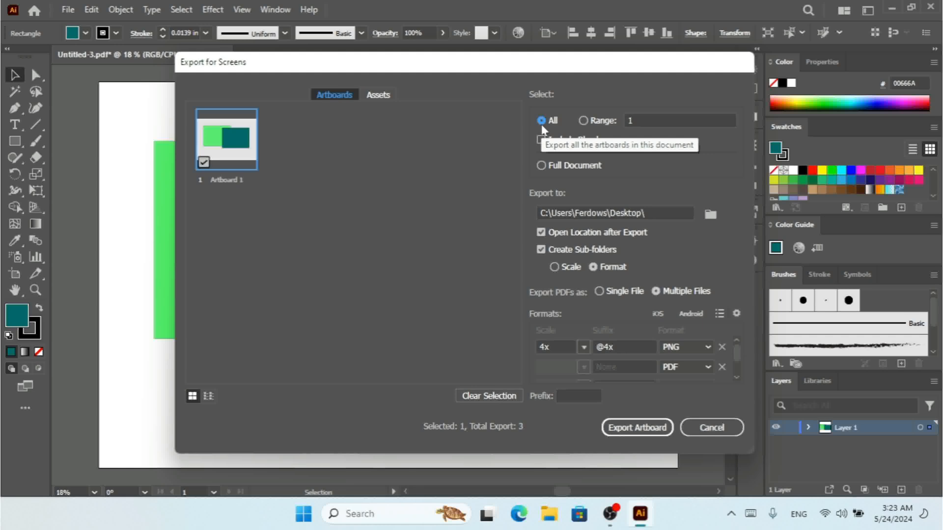
pyautogui.click(593, 122)
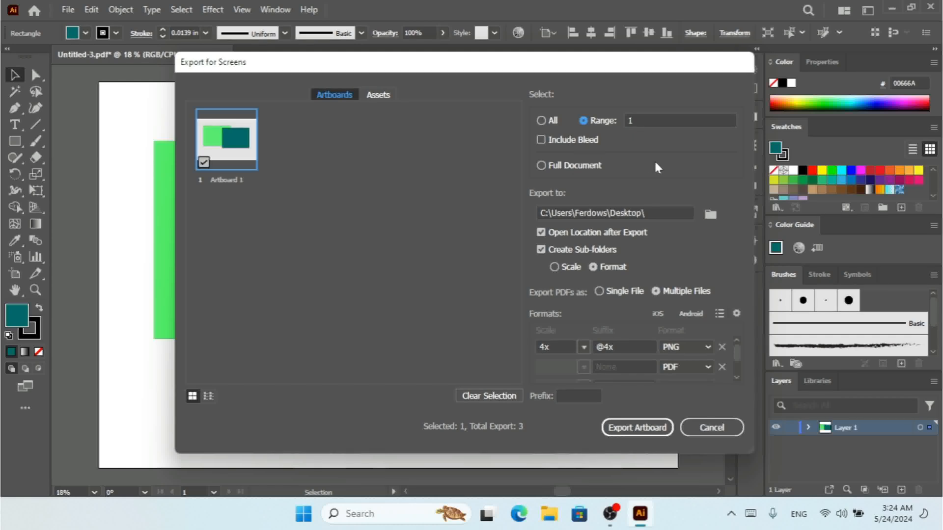
pyautogui.click(551, 167)
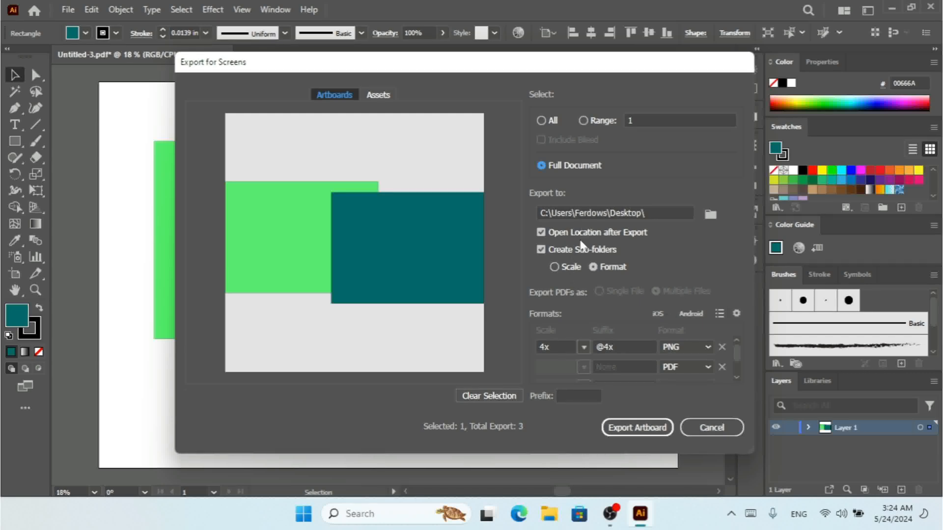
pyautogui.click(545, 122)
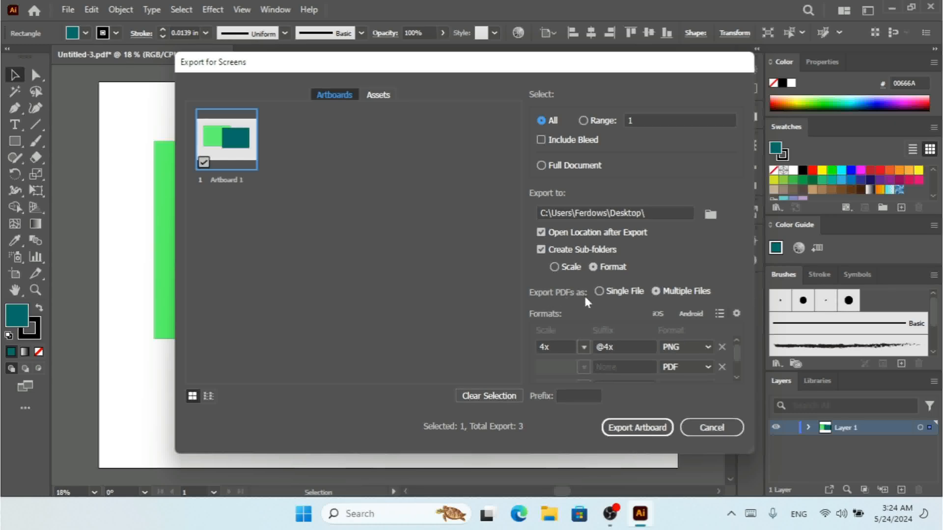
pyautogui.click(564, 166)
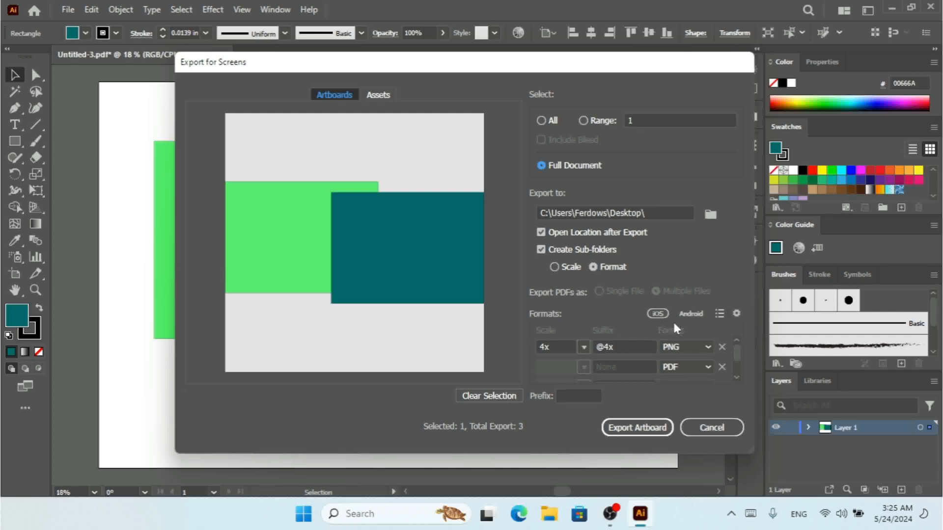
# - Examine the format preset options and the format settings for PNG, PNG 8, PDF, SVG and WebP without saving changes
pyautogui.click(719, 314)
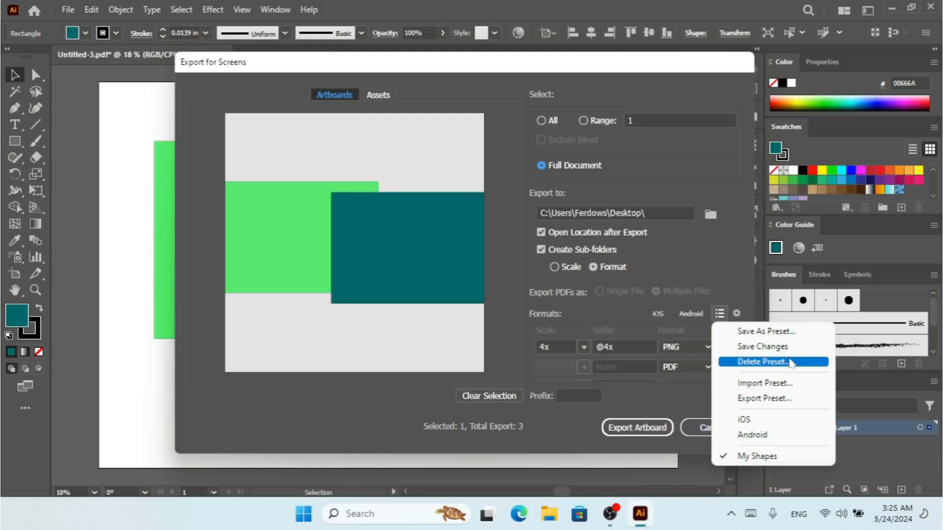
pyautogui.click(715, 282)
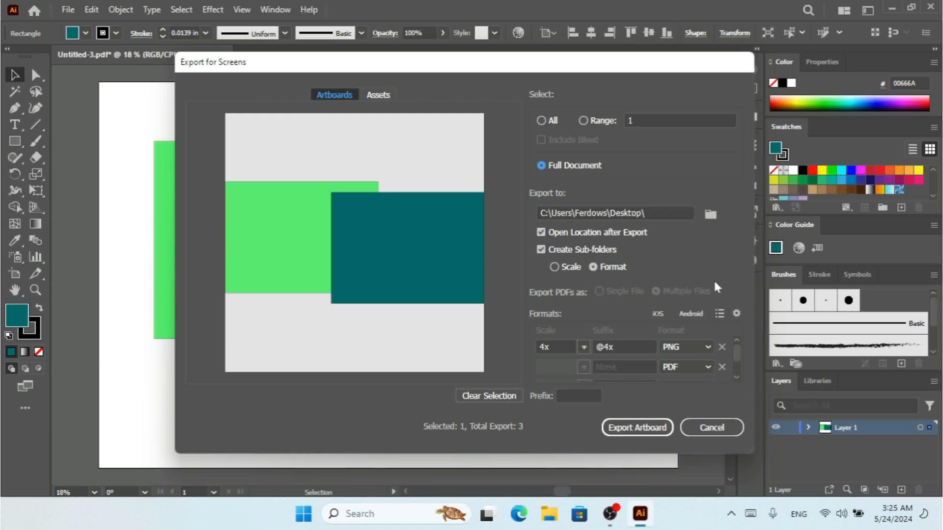
pyautogui.click(736, 314)
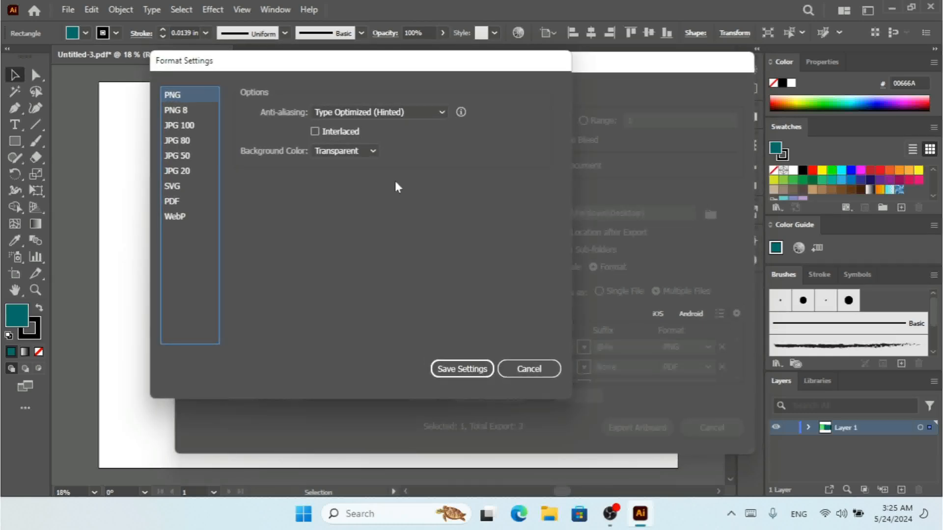
pyautogui.click(178, 111)
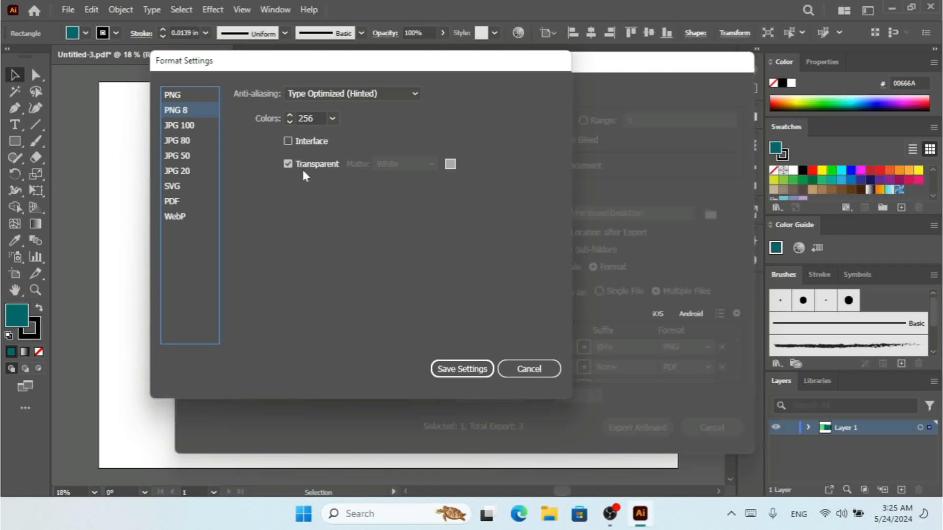
pyautogui.click(179, 205)
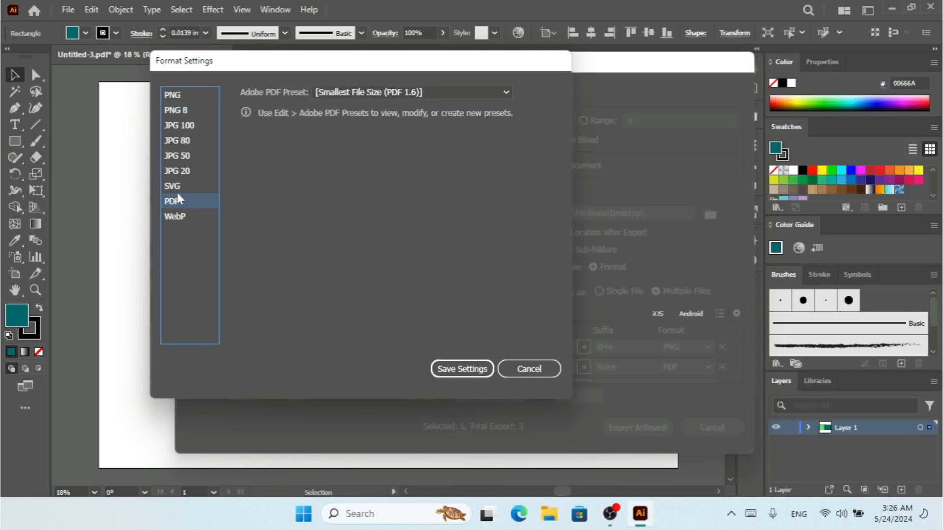
pyautogui.click(178, 192)
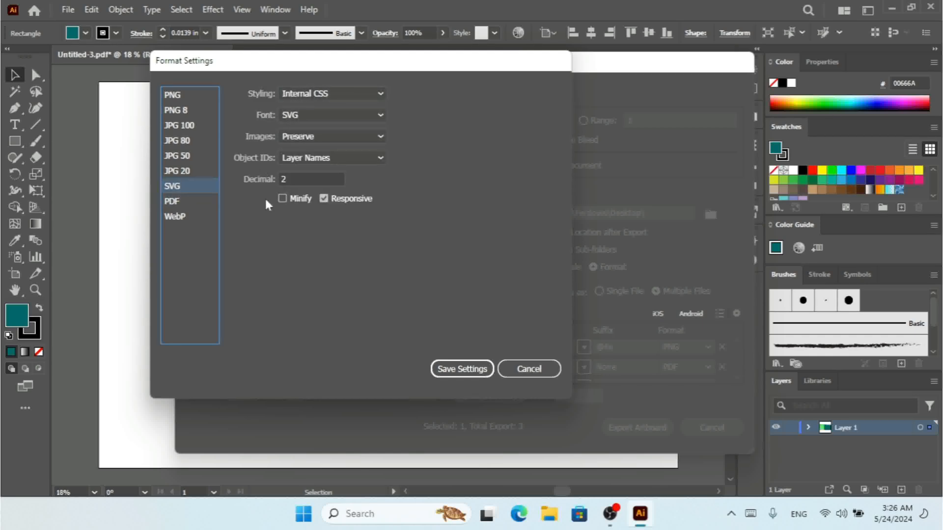
pyautogui.click(177, 217)
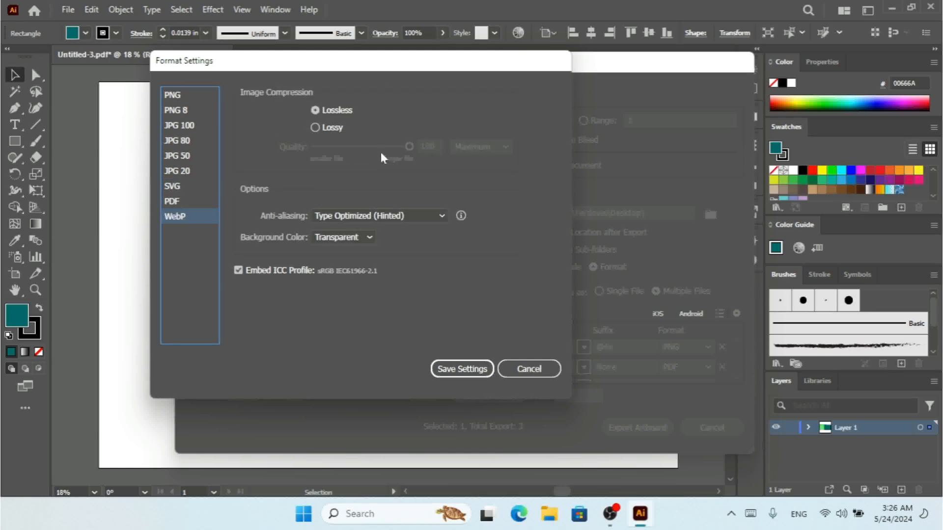
pyautogui.click(525, 368)
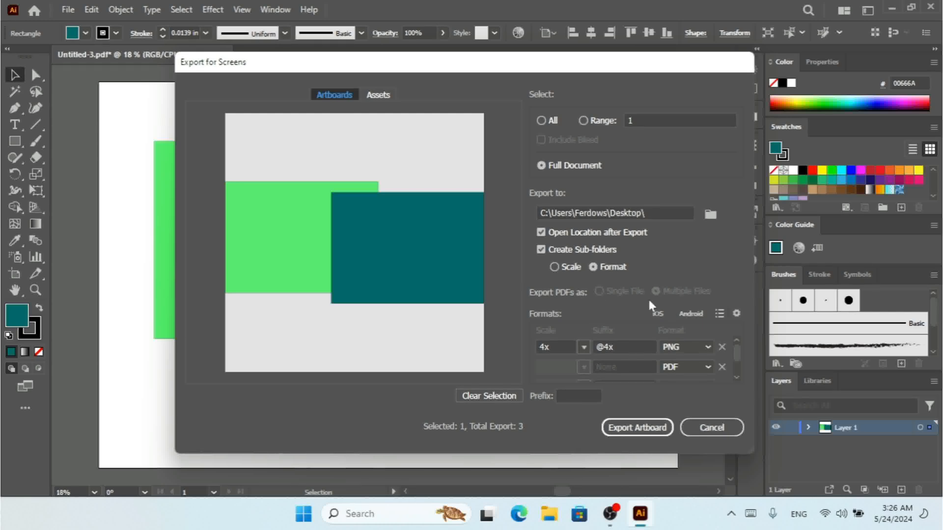
# - Set the three existing export formats to JPG 80, PNG 8 and PDF, in that order
pyautogui.click(701, 349)
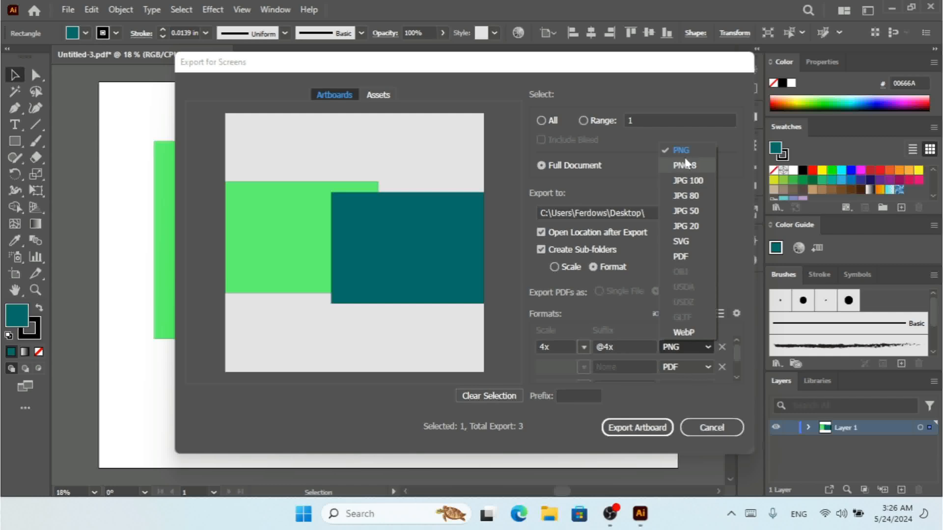
pyautogui.click(689, 197)
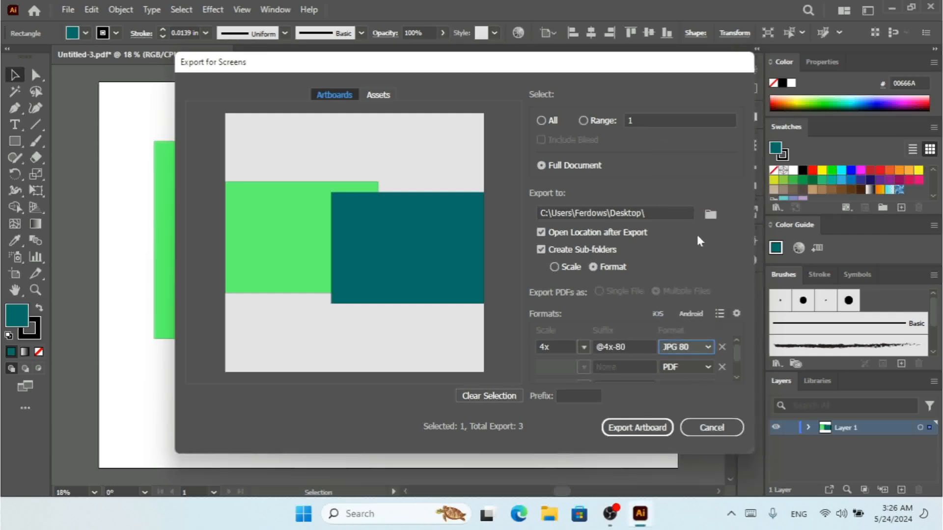
pyautogui.click(700, 366)
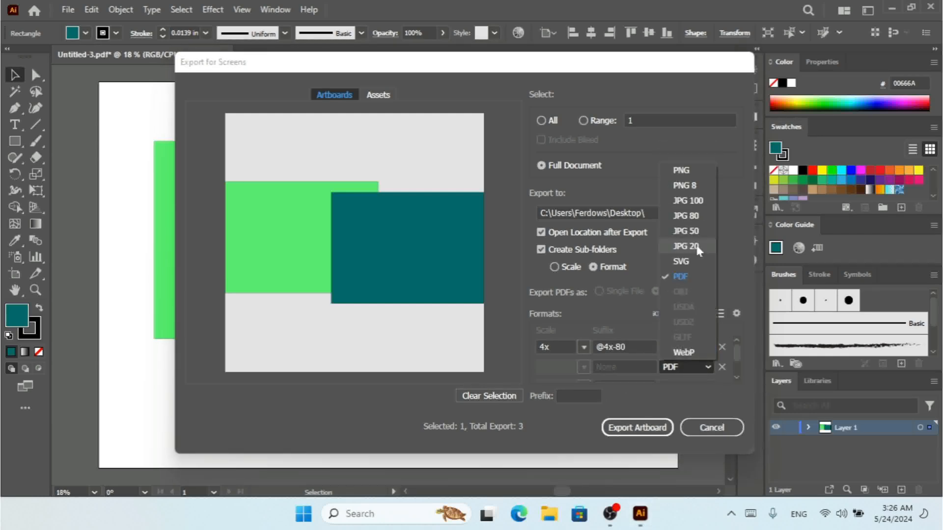
pyautogui.click(685, 186)
pyautogui.scroll(-2, 735, 363)
pyautogui.click(703, 353)
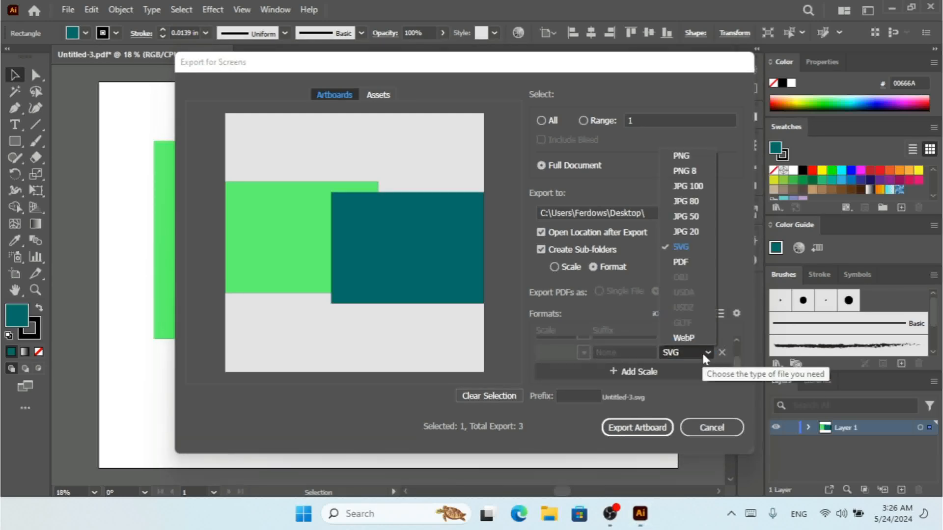
pyautogui.click(683, 264)
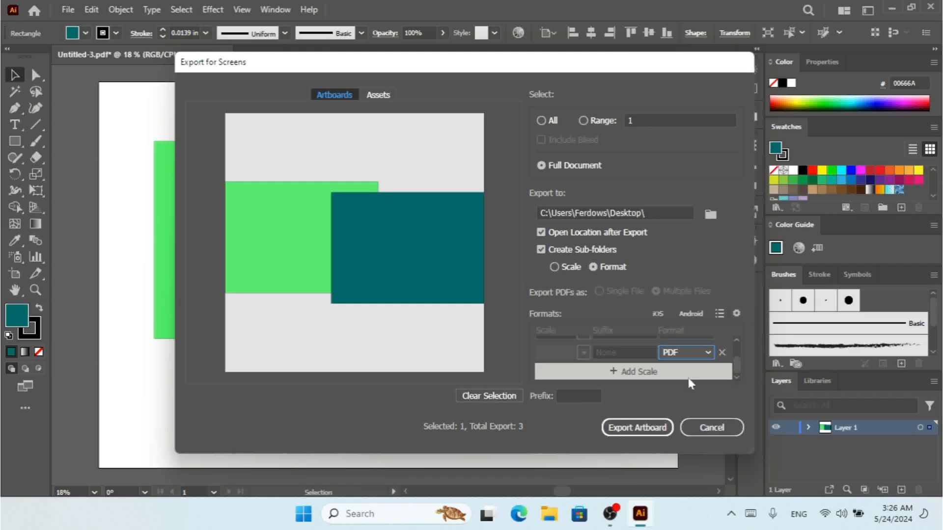
# - Add two more export scales, one in SVG format and one in WebP format at 1x
pyautogui.click(727, 370)
pyautogui.click(708, 352)
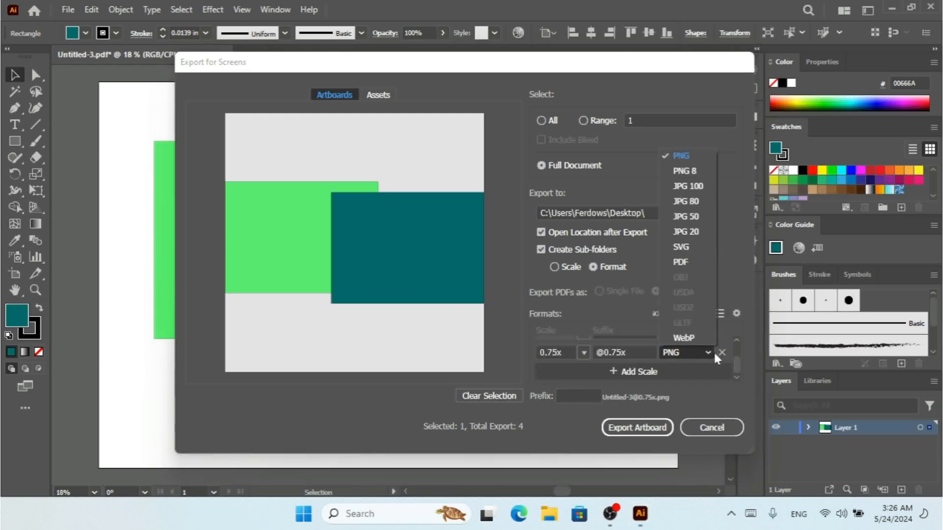
pyautogui.click(682, 247)
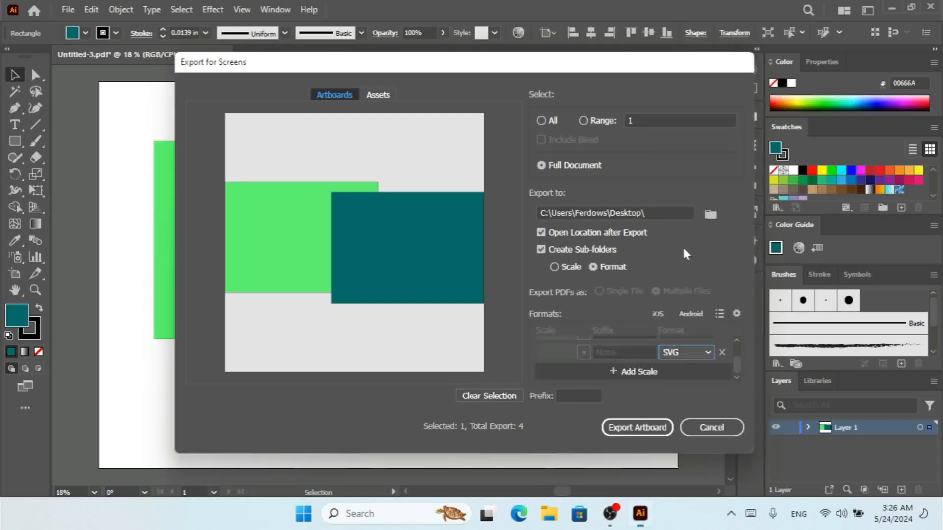
pyautogui.click(708, 376)
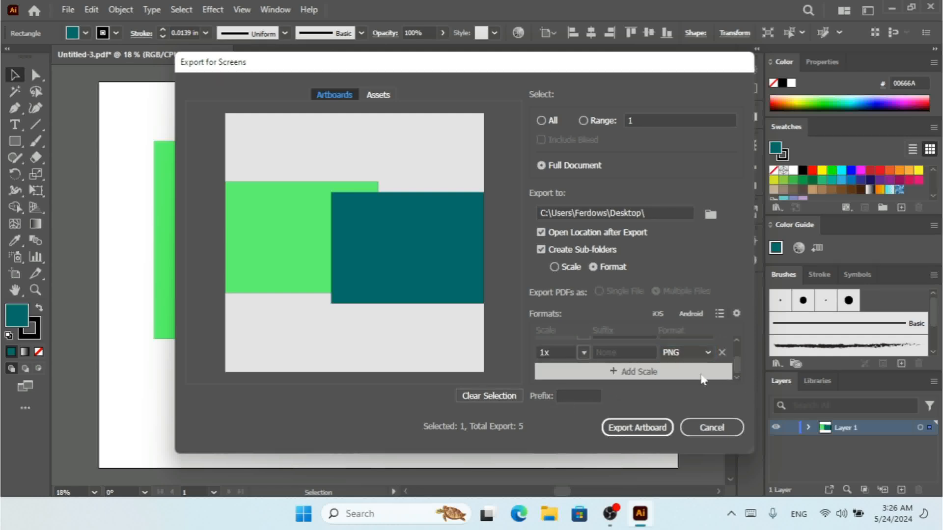
pyautogui.click(691, 353)
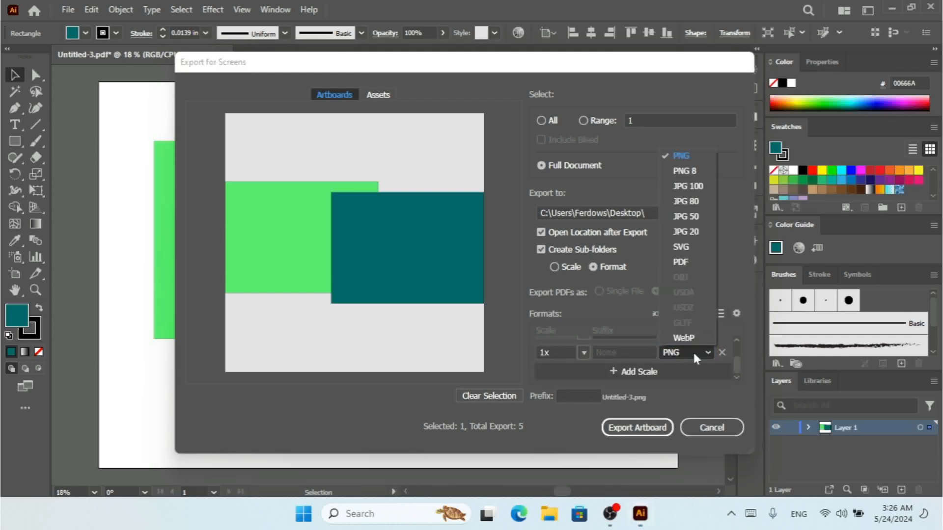
pyautogui.click(695, 335)
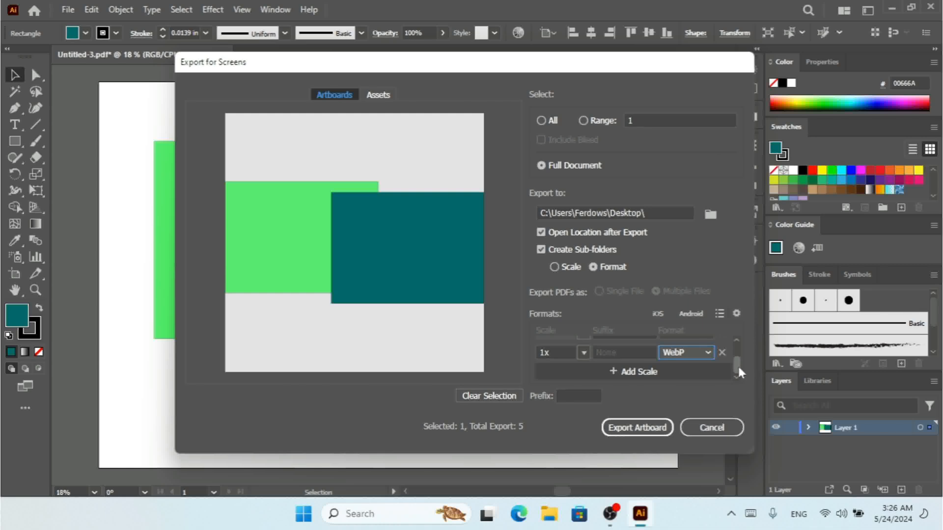
# - Export the full document in the five configured formats, replacing the existing Untitled-3.pdf
pyautogui.moveTo(738, 368); pyautogui.dragTo(738, 358)
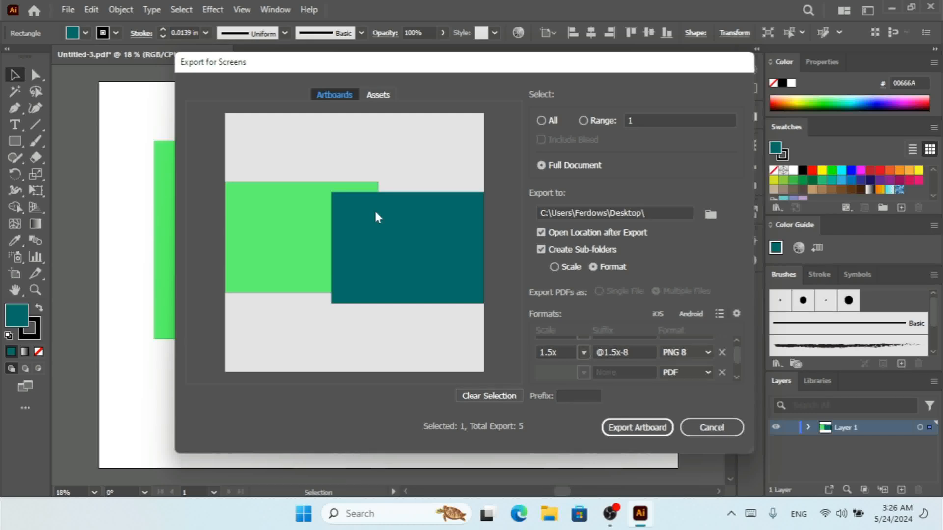
pyautogui.click(646, 432)
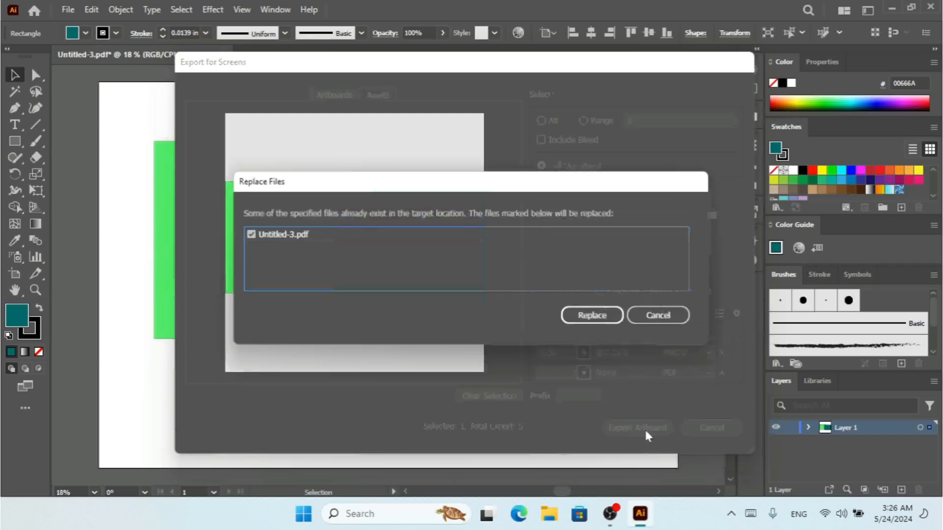
pyautogui.click(595, 316)
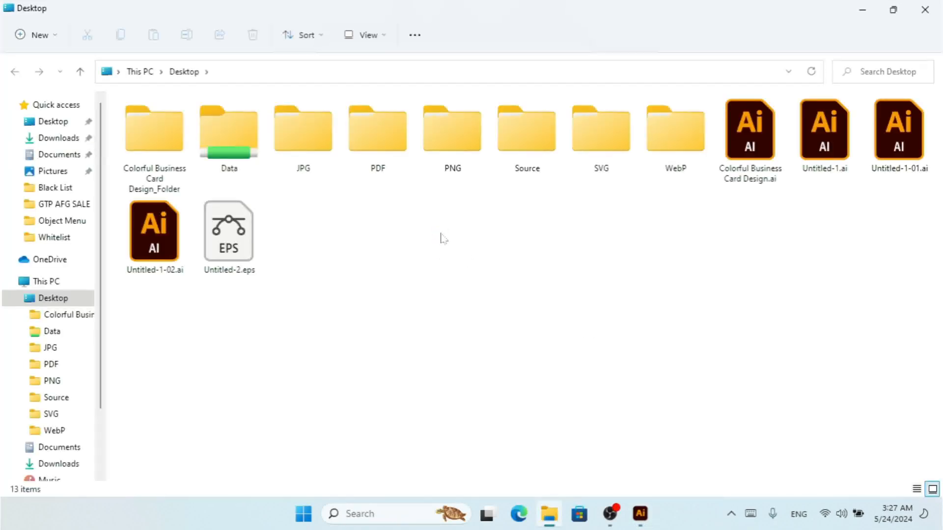
# - Look through the exported JPG, PDF, PNG, SVG and WebP folders on the desktop
pyautogui.click(313, 161)
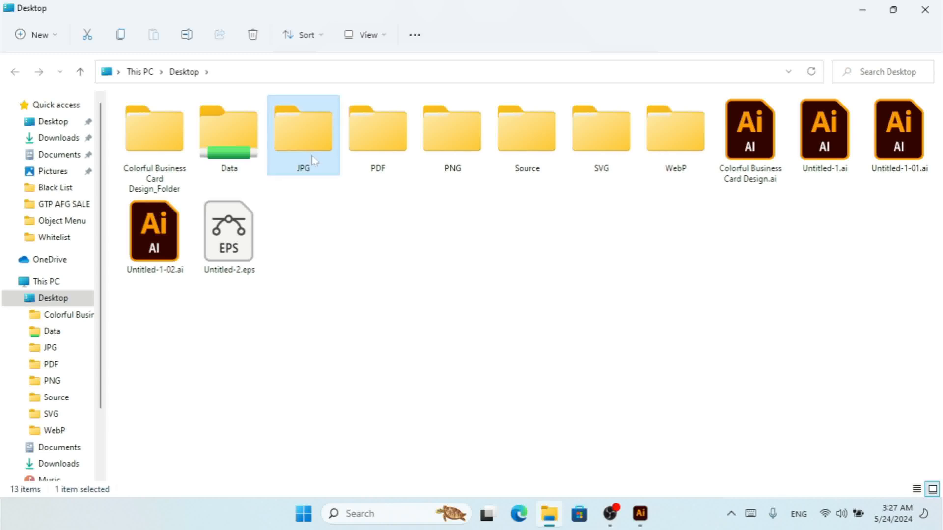
pyautogui.press('Right')
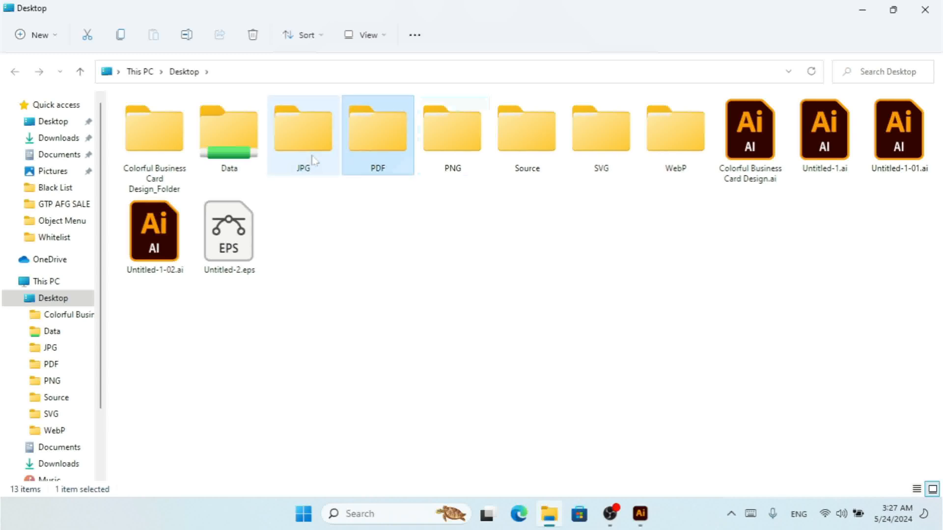
pyautogui.press('Right')
pyautogui.press('Right')
pyautogui.press('Right')
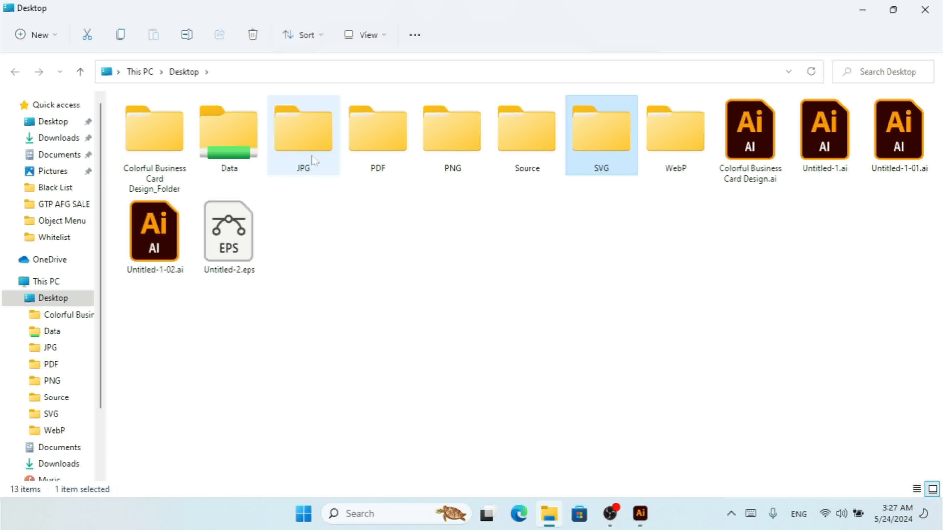
pyautogui.press('Right')
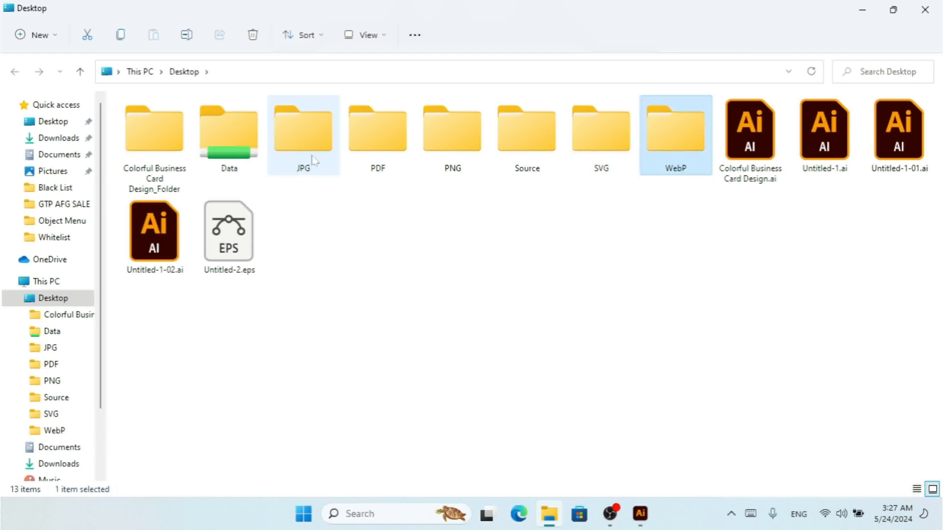
pyautogui.press('Left')
pyautogui.press('Left')
pyautogui.press('Left')
pyautogui.press('Left')
pyautogui.press('Left')
# - Open the JPG, PDF, PNG, SVG and WebP folders in turn to check the exported files, and close the folder window
pyautogui.press('Return')
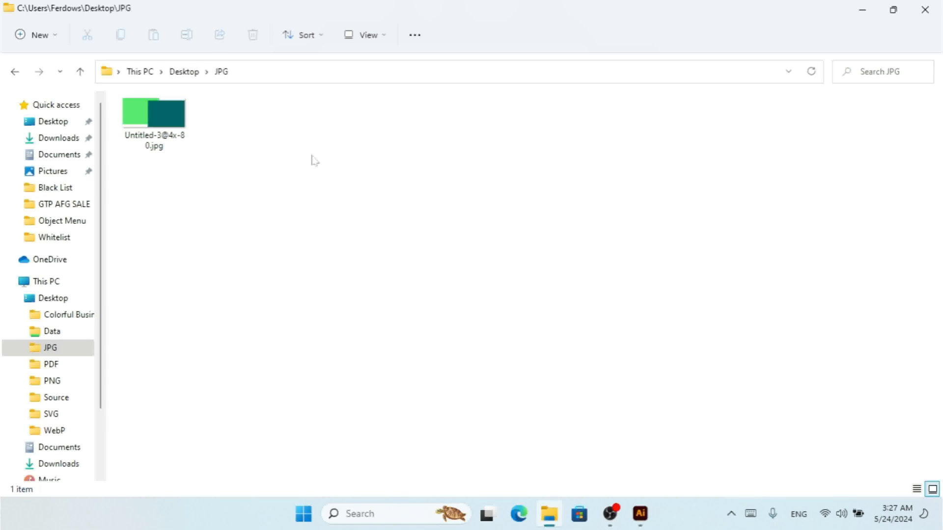
pyautogui.press('BackSpace')
pyautogui.press('Right')
pyautogui.press('Return')
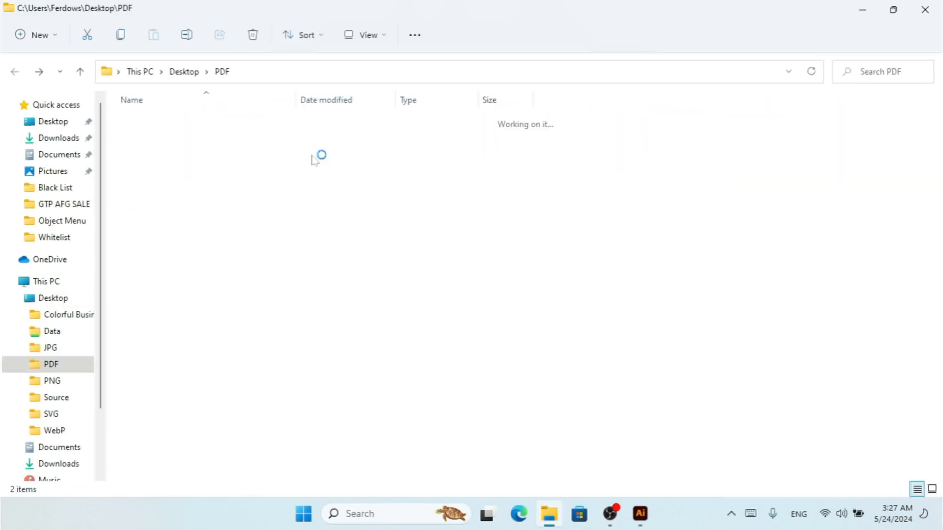
pyautogui.press('BackSpace')
pyautogui.press('Right')
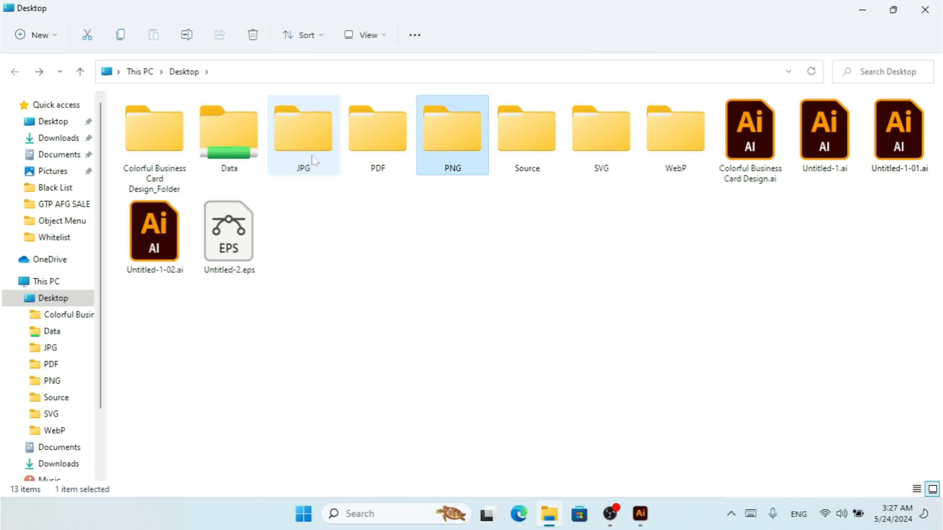
pyautogui.press('Return')
pyautogui.press('BackSpace')
pyautogui.press('Right')
pyautogui.press('Right')
pyautogui.press('Return')
pyautogui.press('BackSpace')
pyautogui.press('Right')
pyautogui.press('Return')
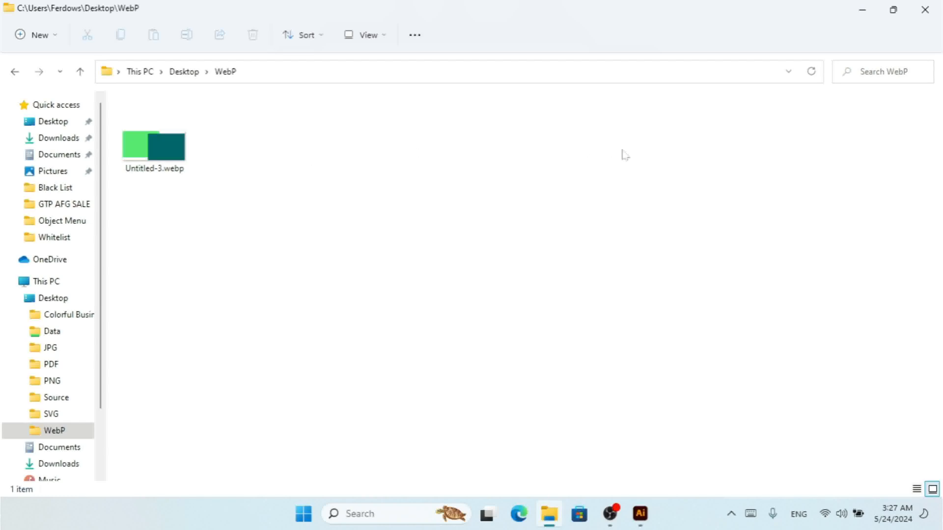
pyautogui.click(925, 9)
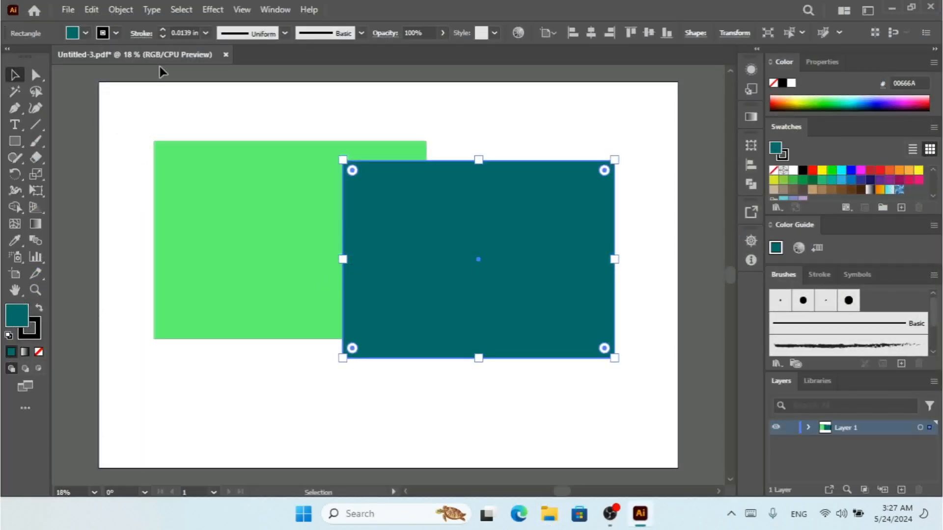
# - Go from the Assets view of Export for Screens to Asset Export and add the teal and green rectangles as separate assets
pyautogui.click(68, 10)
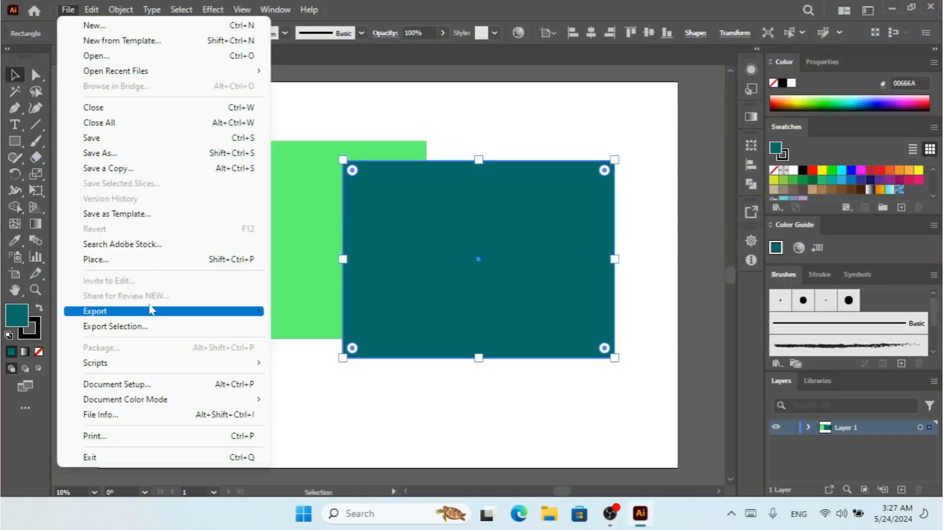
pyautogui.moveTo(216, 316)
pyautogui.click(348, 313)
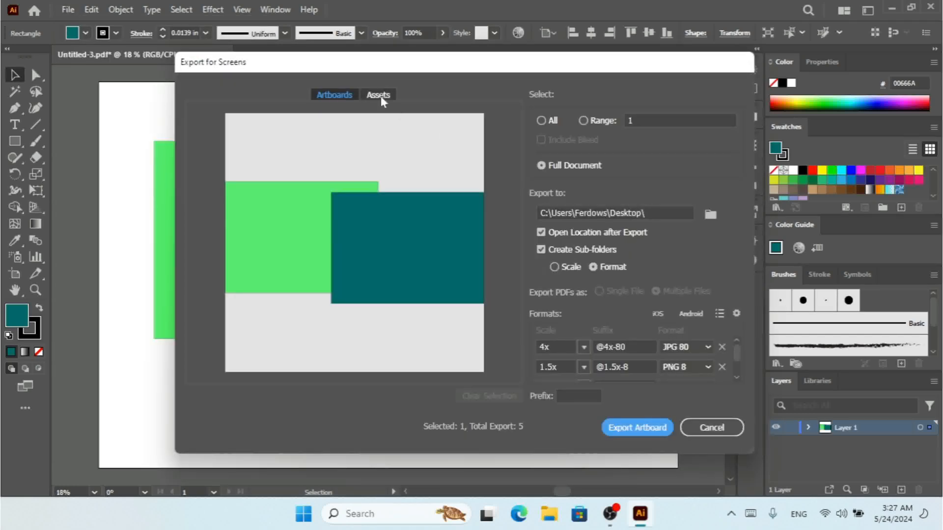
pyautogui.click(379, 95)
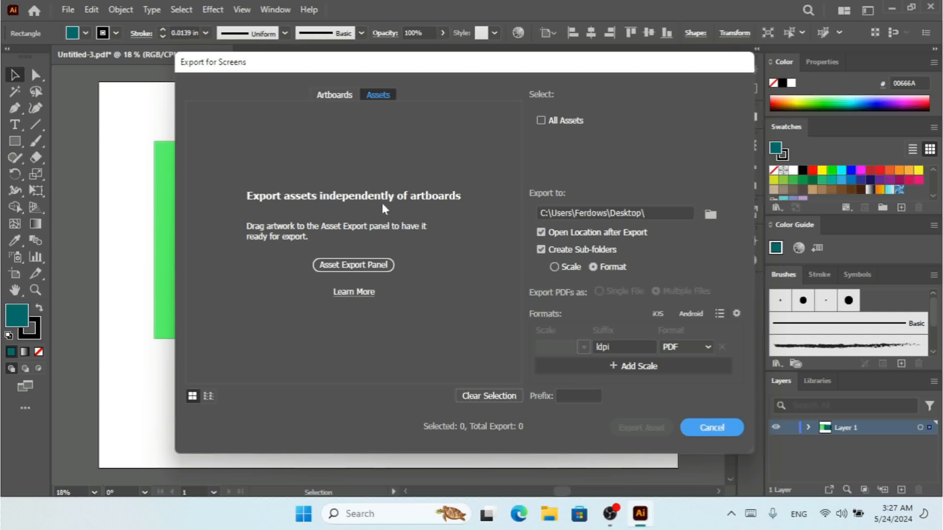
pyautogui.click(353, 266)
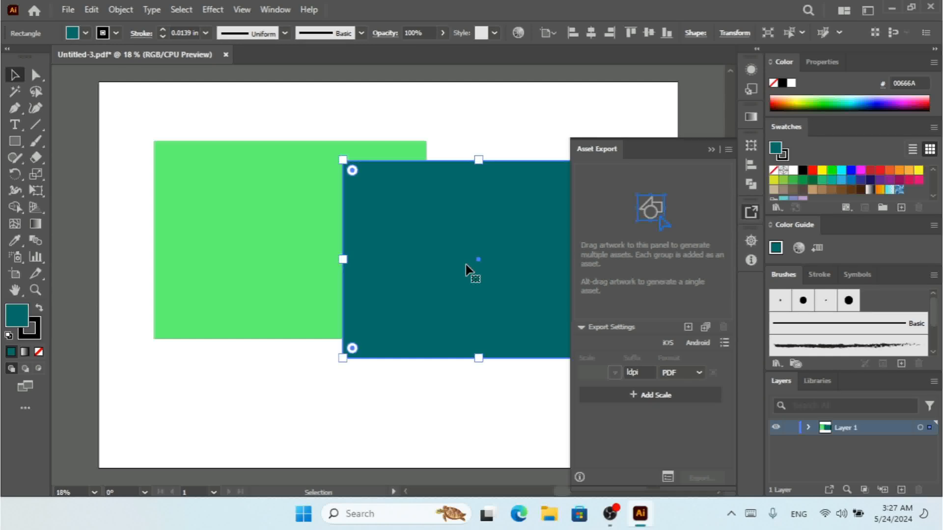
pyautogui.moveTo(476, 267); pyautogui.dragTo(666, 220)
pyautogui.moveTo(255, 251); pyautogui.dragTo(665, 231)
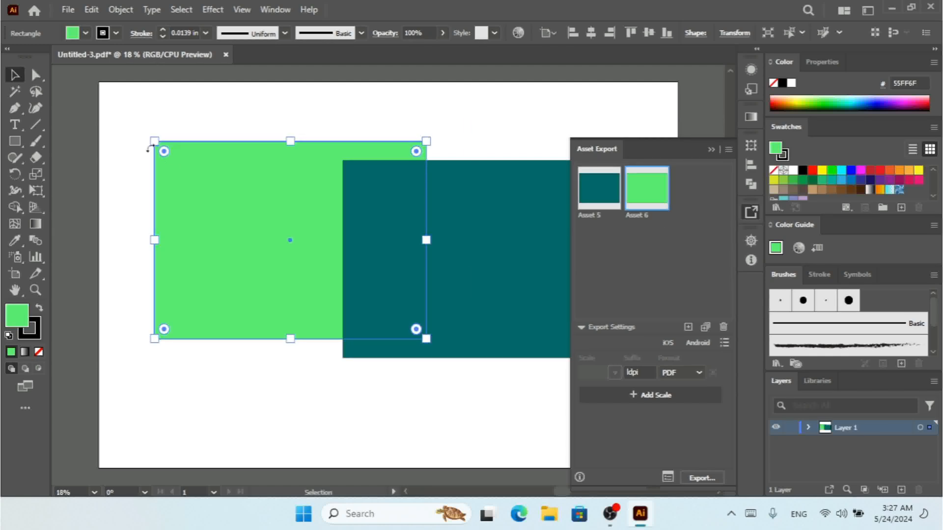
# - View the collected assets in Export for Screens without exporting them, and collapse Asset Export
pyautogui.click(75, 10)
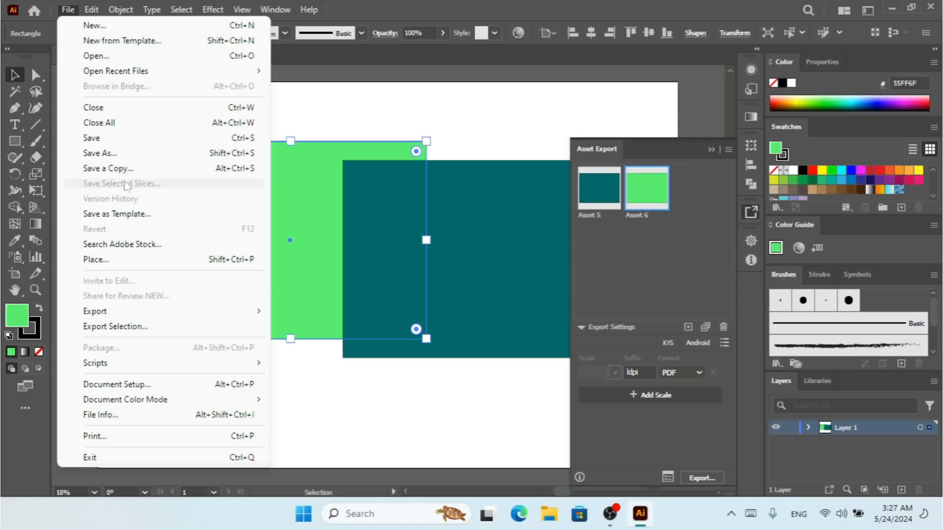
pyautogui.moveTo(222, 317)
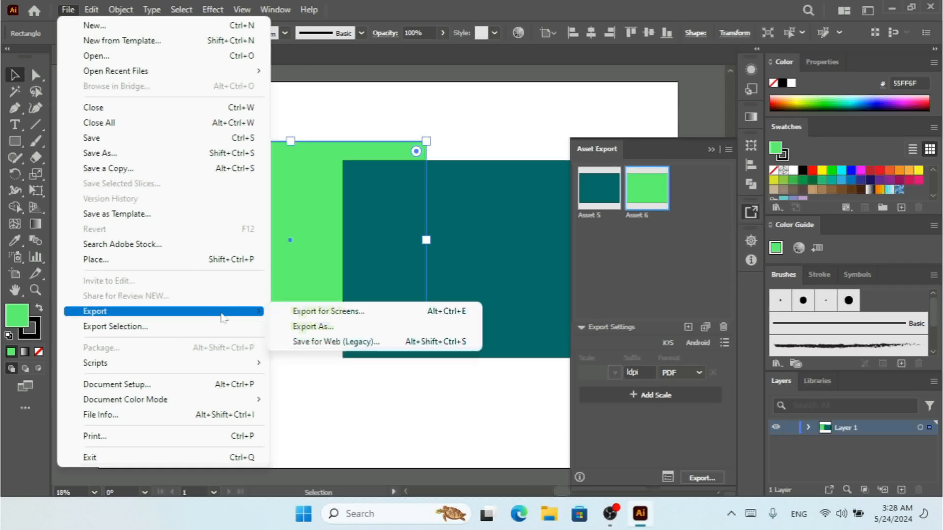
pyautogui.click(337, 311)
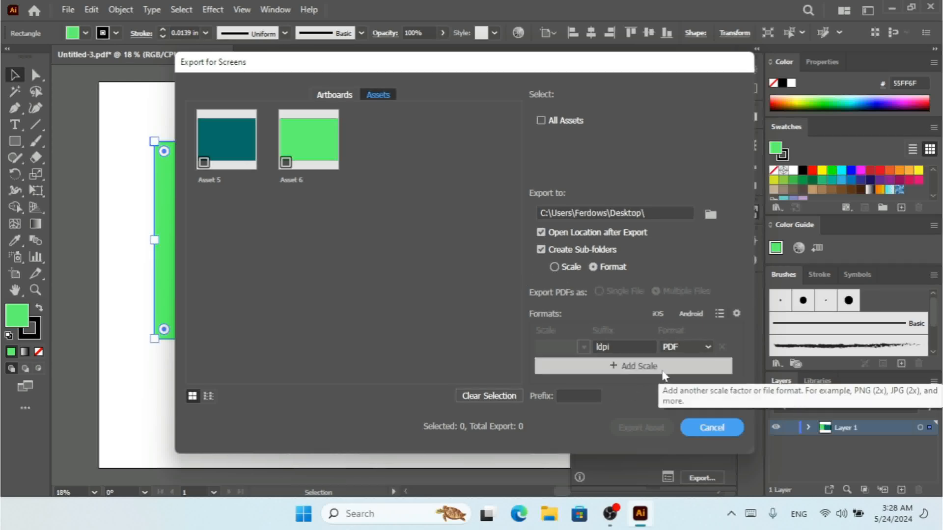
pyautogui.click(705, 429)
pyautogui.click(712, 148)
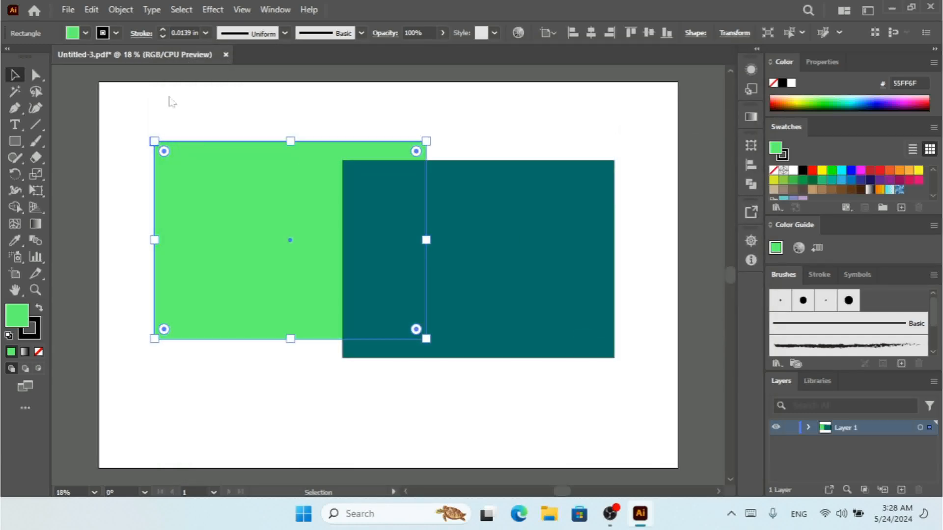
# - Examine the Export As file types and the Photoshop (PSD) export options with Use Artboards, without exporting
pyautogui.click(67, 10)
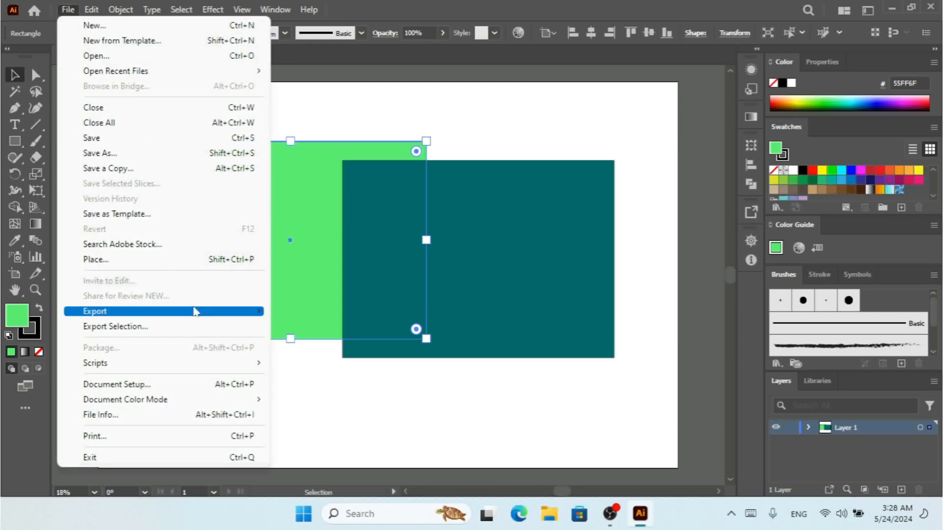
pyautogui.moveTo(218, 313)
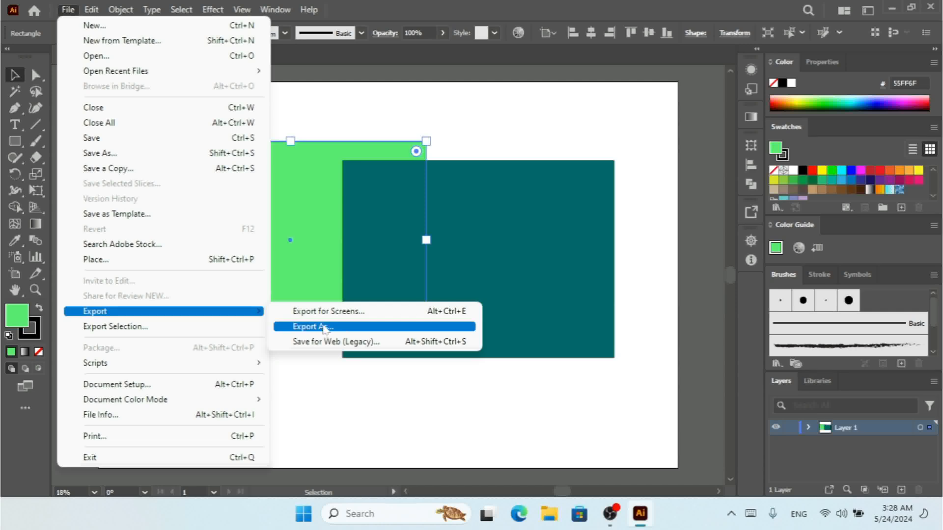
pyautogui.click(359, 328)
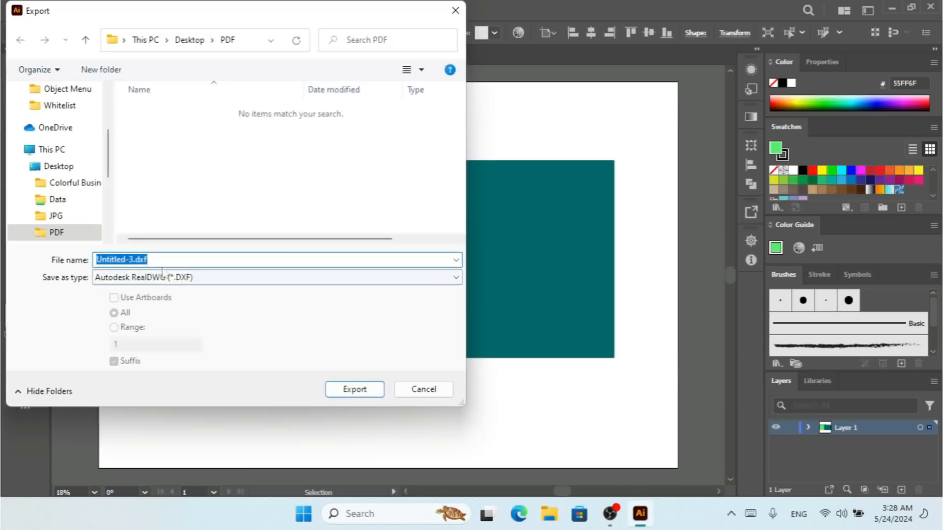
pyautogui.click(163, 275)
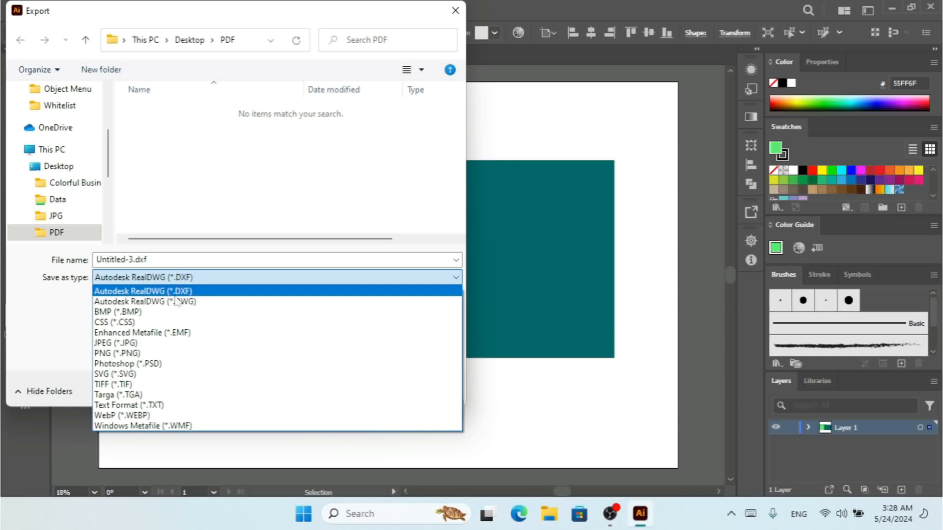
pyautogui.click(157, 364)
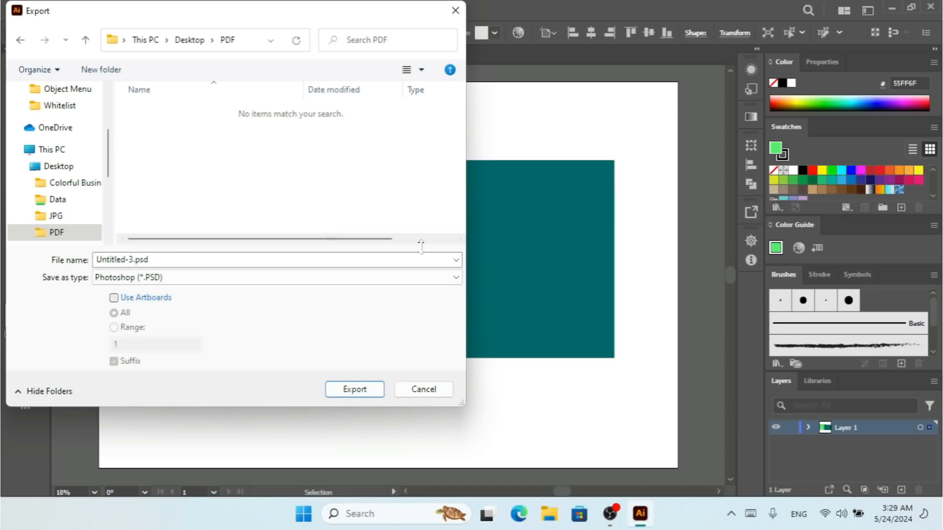
pyautogui.click(160, 300)
pyautogui.click(364, 391)
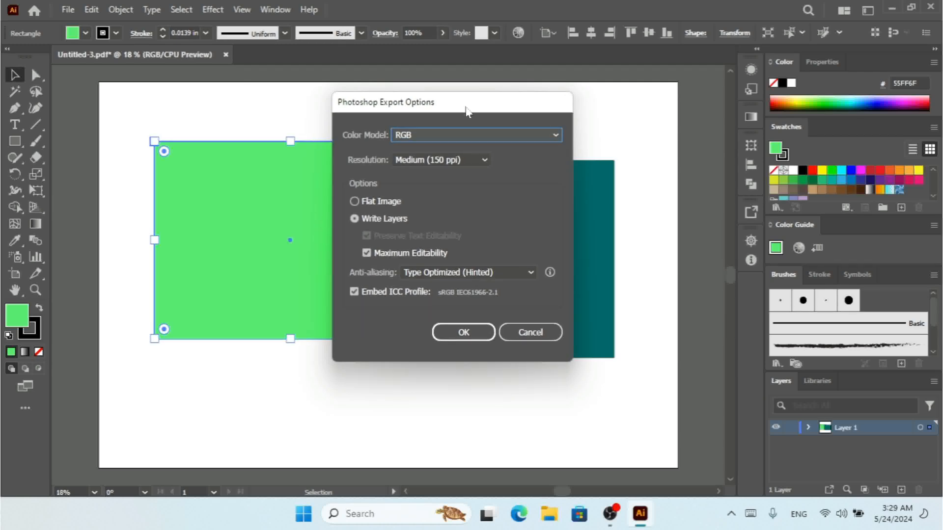
pyautogui.moveTo(465, 108); pyautogui.dragTo(362, 121)
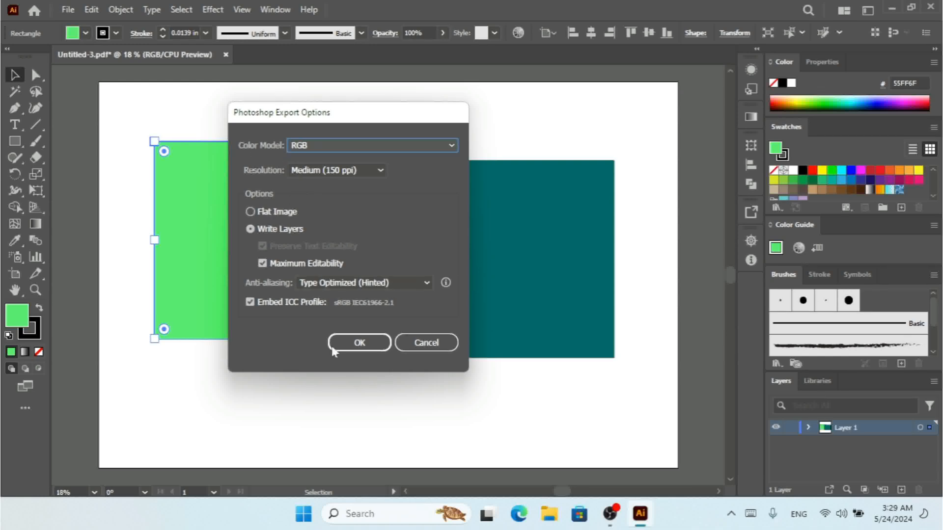
pyautogui.click(406, 349)
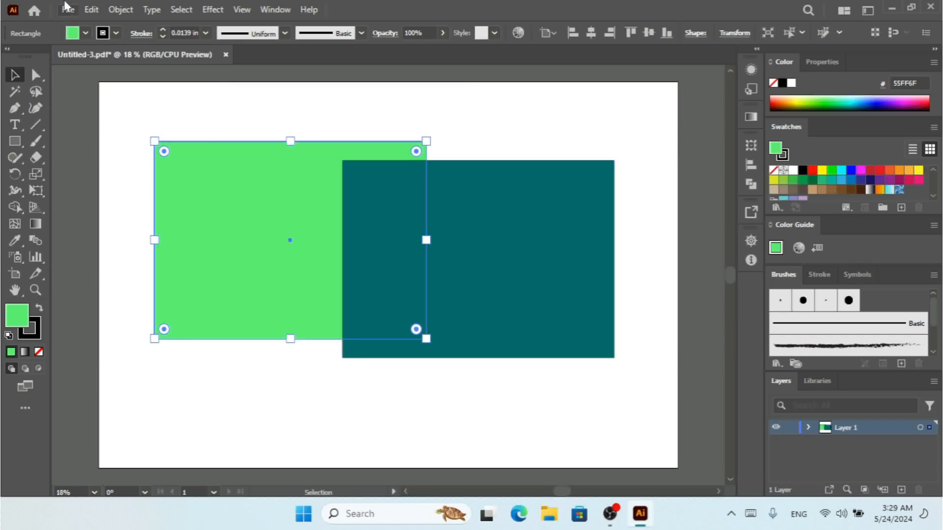
# - Examine the Text Format (TXT) export options through Export As, without exporting
pyautogui.click(68, 10)
pyautogui.moveTo(171, 314)
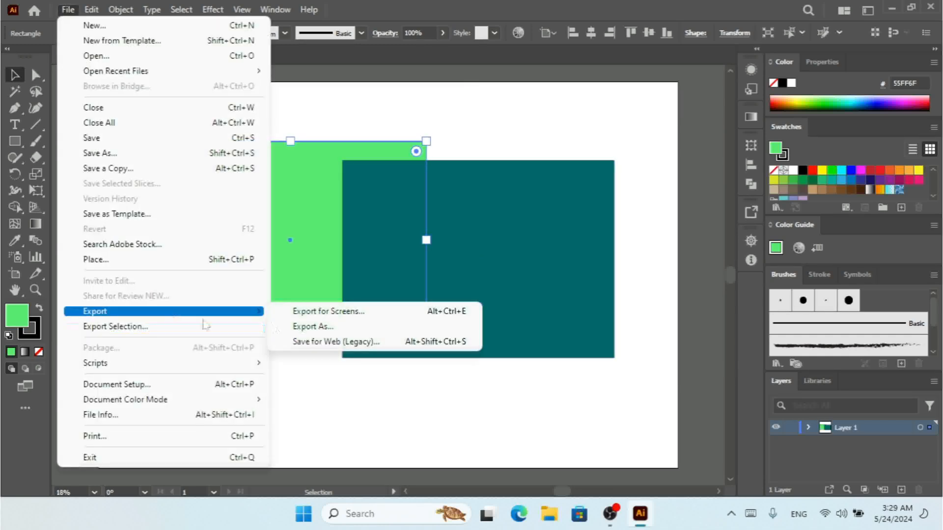
pyautogui.click(312, 328)
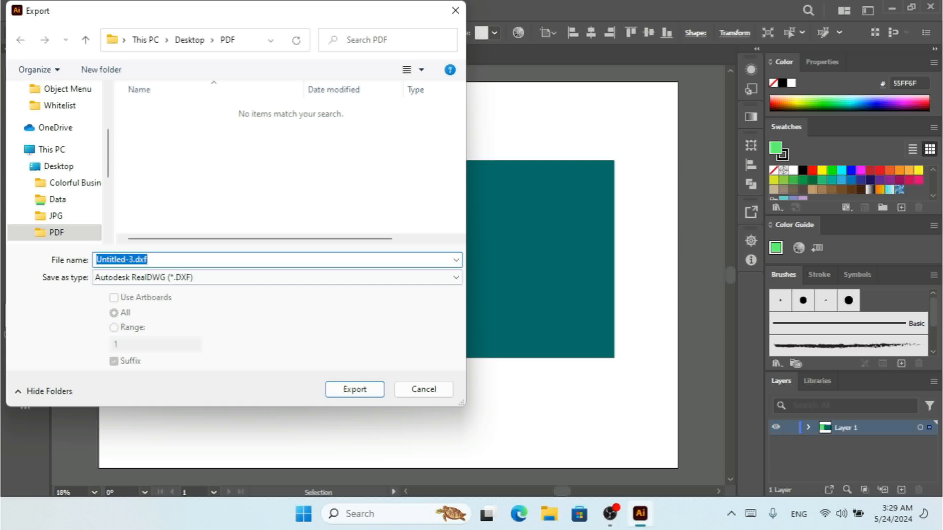
pyautogui.click(232, 277)
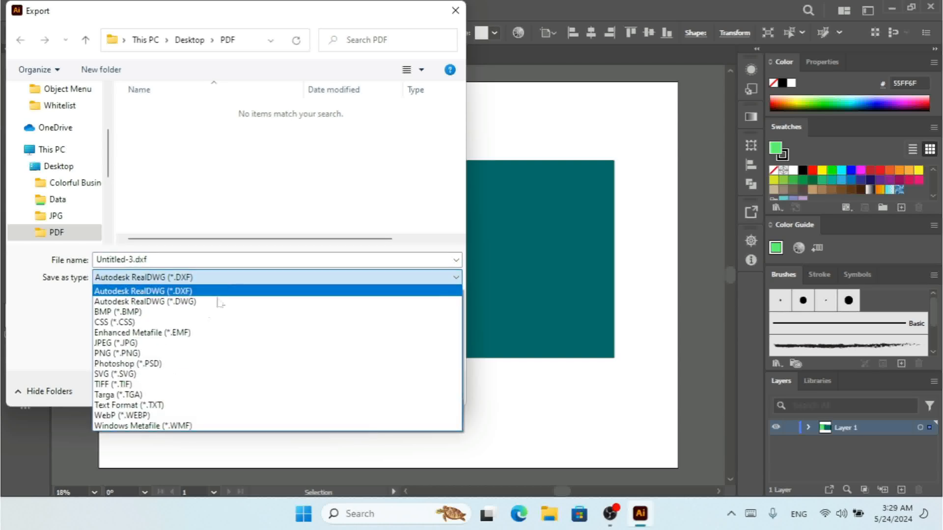
pyautogui.click(149, 405)
pyautogui.click(349, 387)
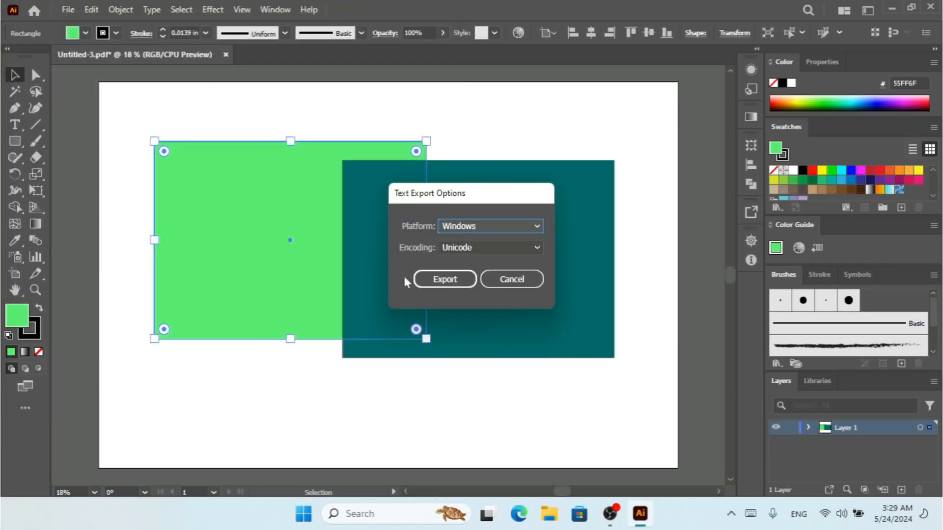
pyautogui.moveTo(473, 199); pyautogui.dragTo(445, 173)
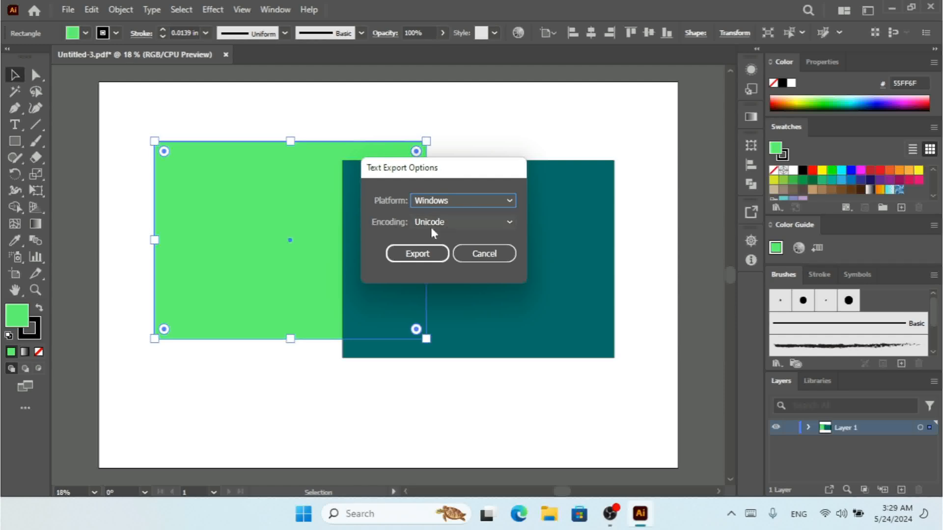
pyautogui.click(475, 256)
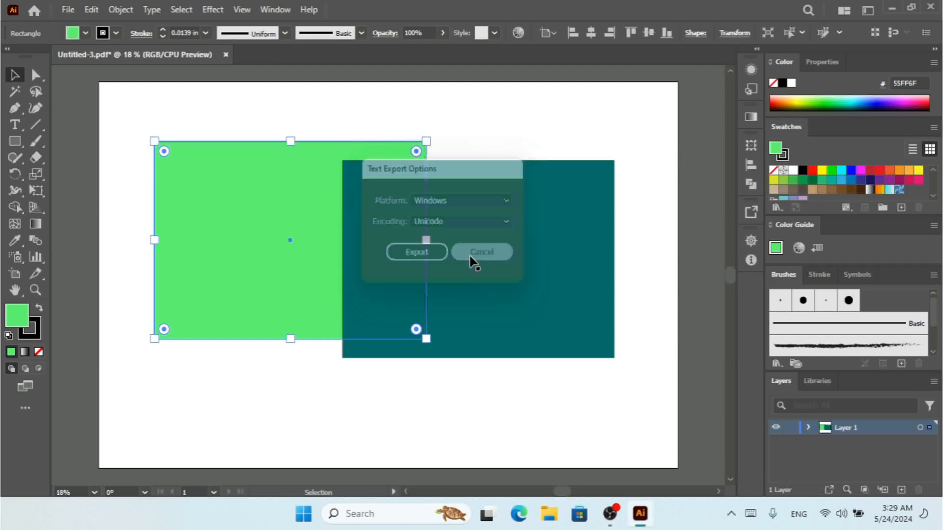
# - Look over the Export commands, clear the selection, and check the artboard's width and height with the Artboard tool
pyautogui.click(67, 10)
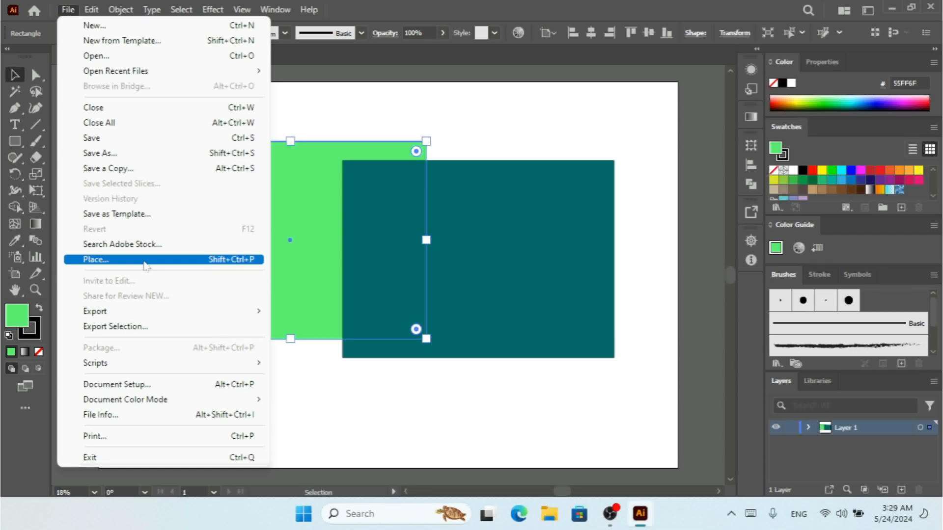
pyautogui.moveTo(196, 317)
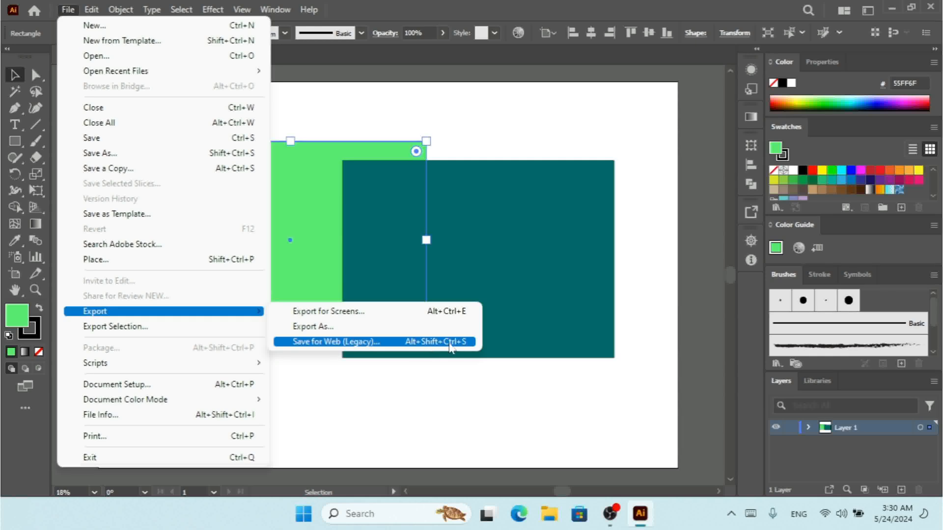
pyautogui.click(518, 206)
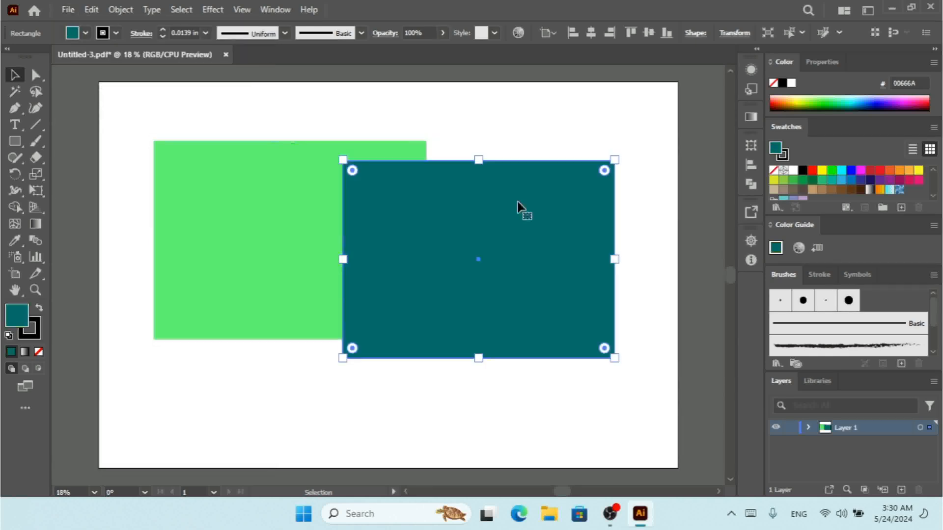
pyautogui.click(461, 116)
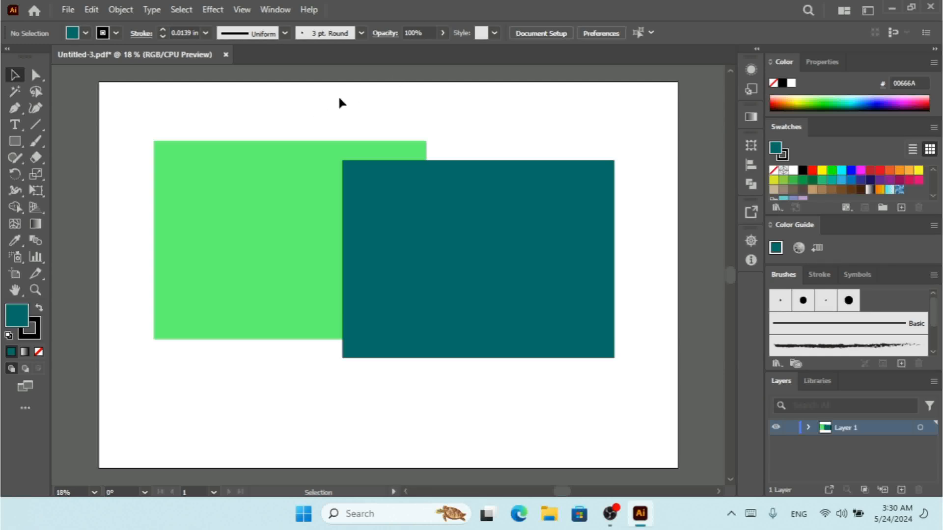
pyautogui.click(15, 274)
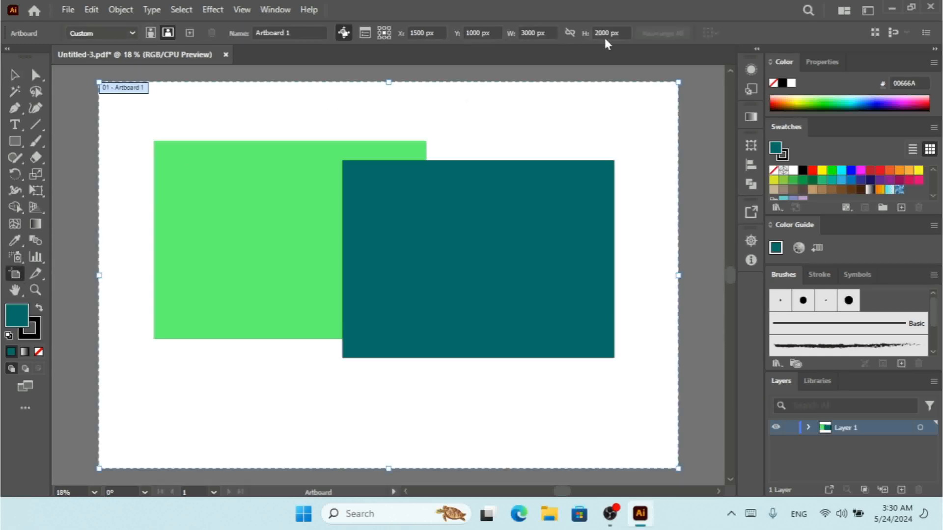
pyautogui.click(15, 75)
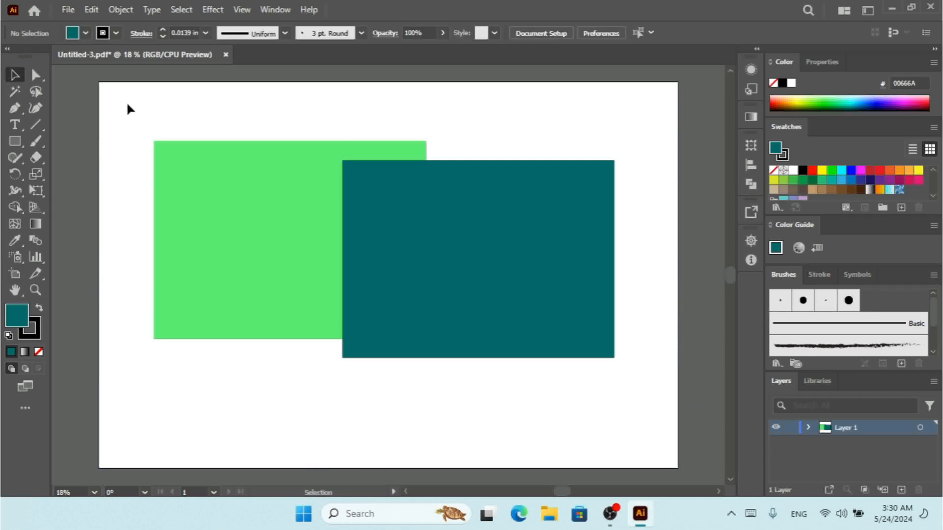
pyautogui.click(68, 9)
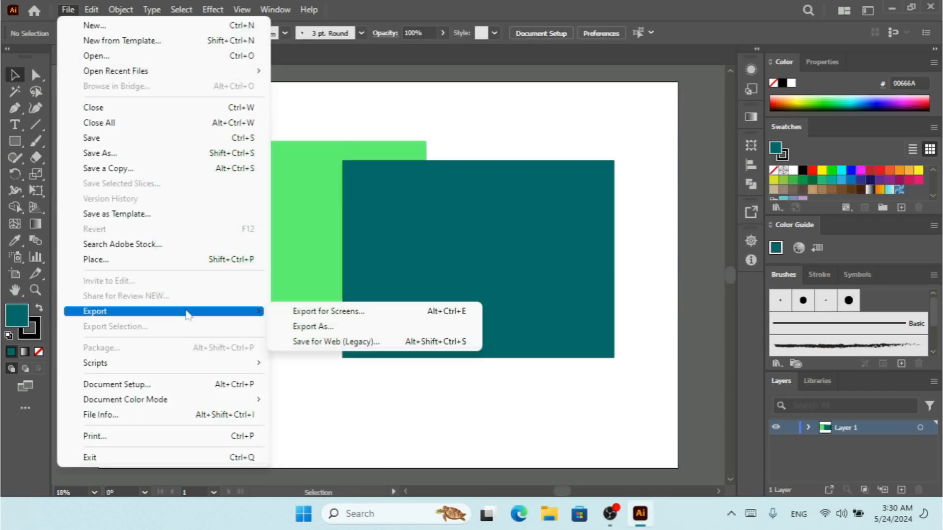
pyautogui.click(309, 327)
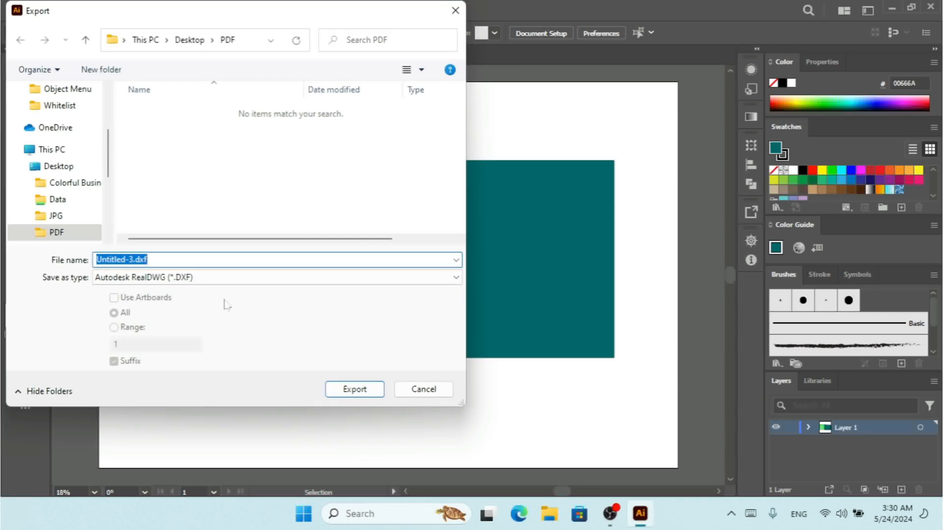
pyautogui.click(204, 277)
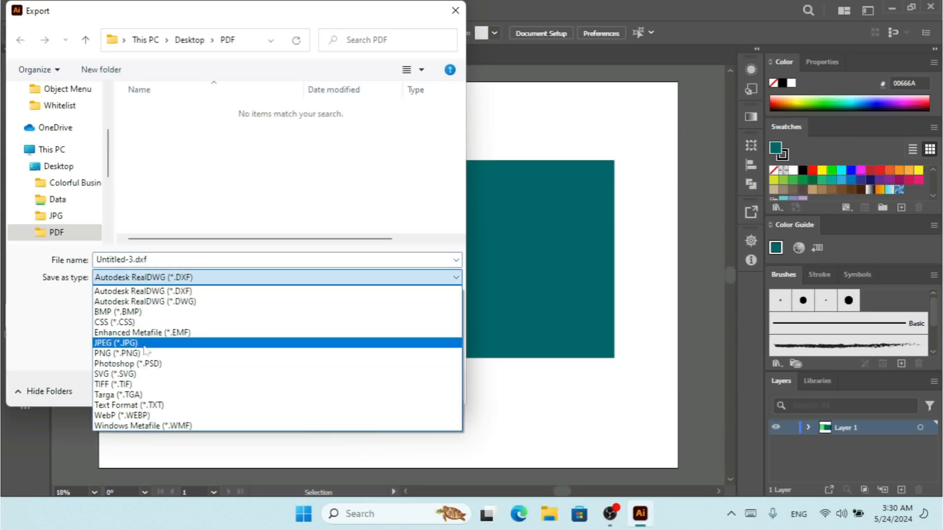
pyautogui.click(144, 345)
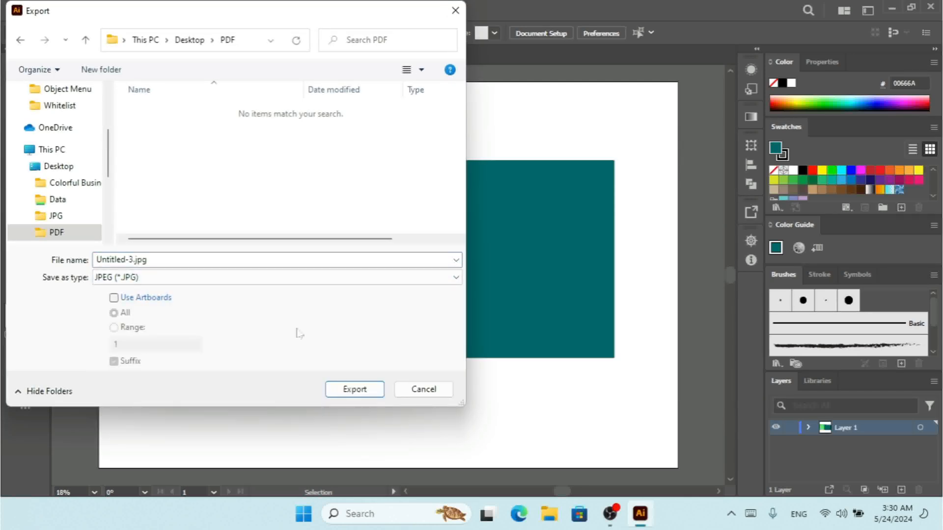
pyautogui.click(346, 389)
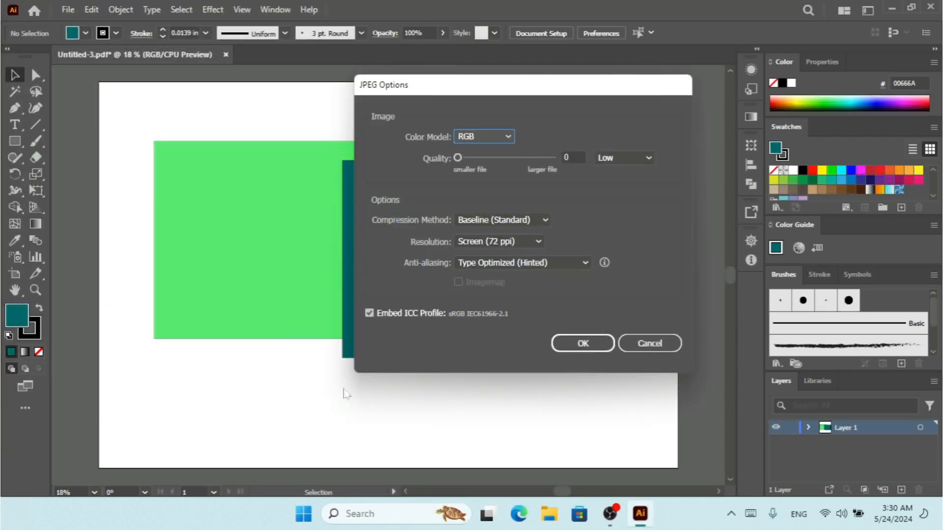
pyautogui.click(644, 343)
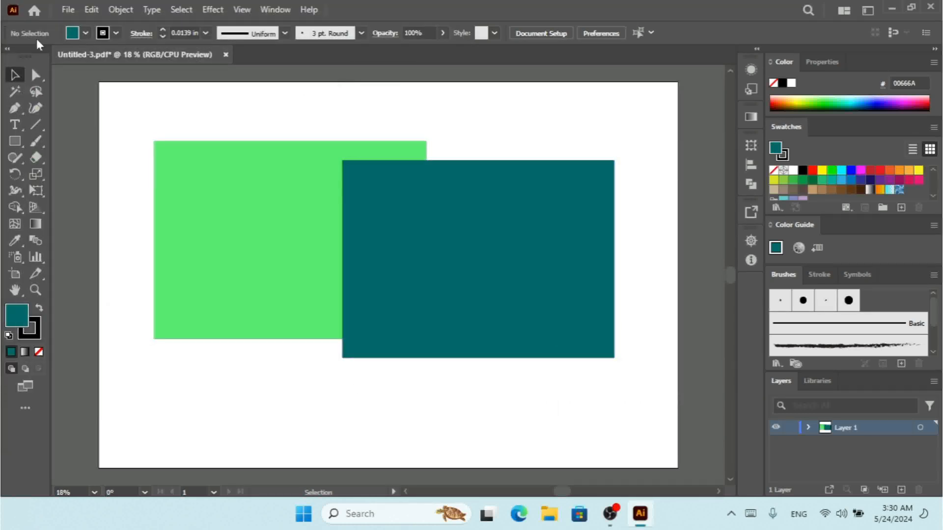
# - Start Export As with the Desktop as the destination folder and JPEG (*.JPG) as the file type
pyautogui.click(67, 10)
pyautogui.moveTo(197, 315)
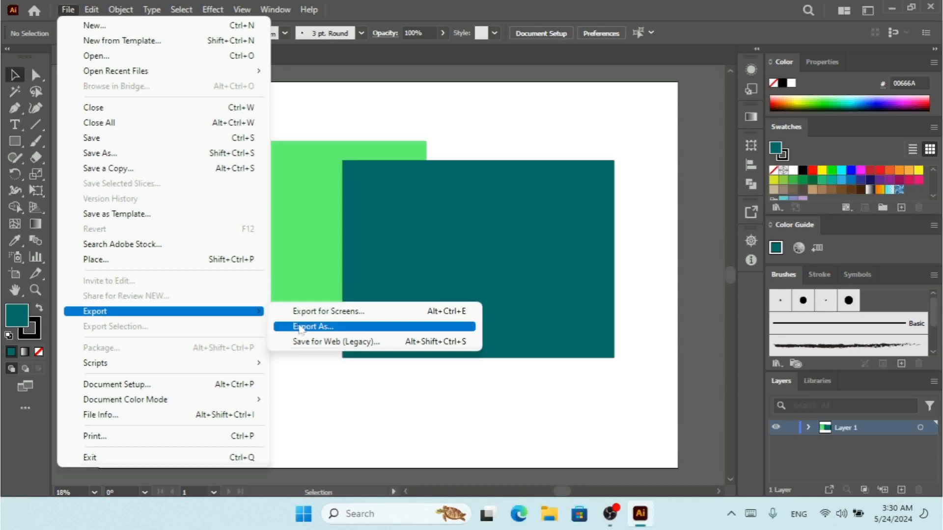
pyautogui.click(305, 327)
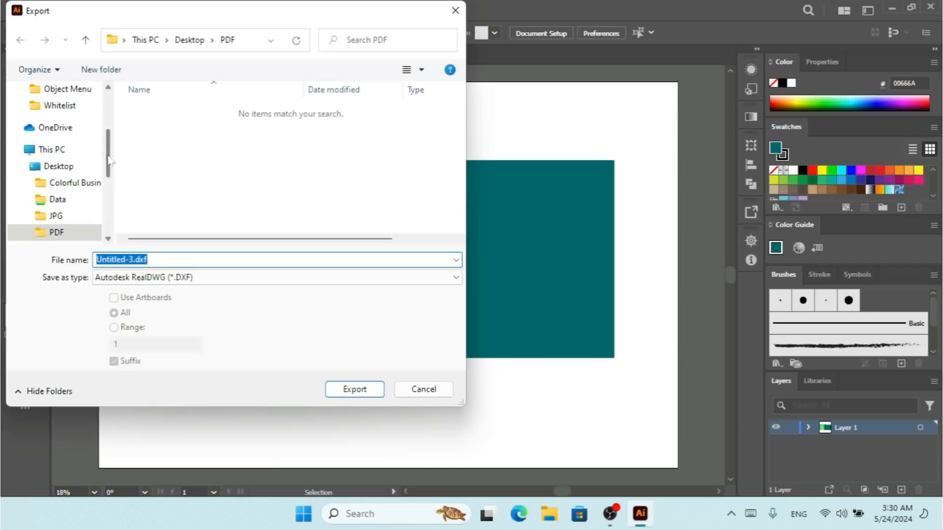
pyautogui.moveTo(109, 133); pyautogui.dragTo(109, 103)
pyautogui.click(81, 89)
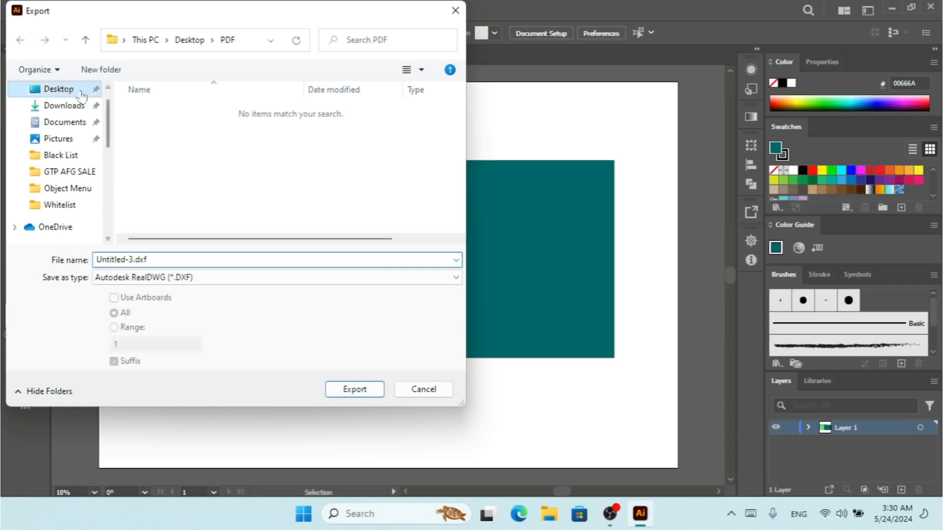
pyautogui.click(199, 278)
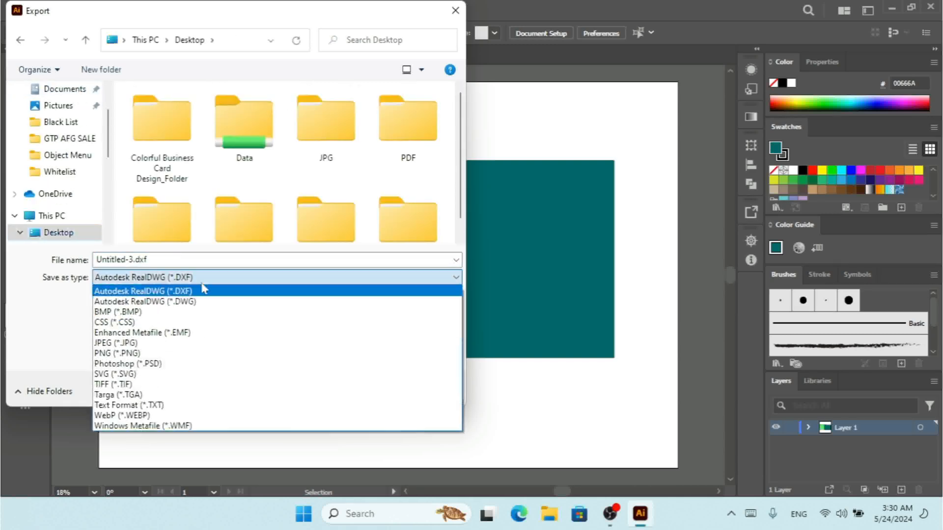
pyautogui.click(140, 344)
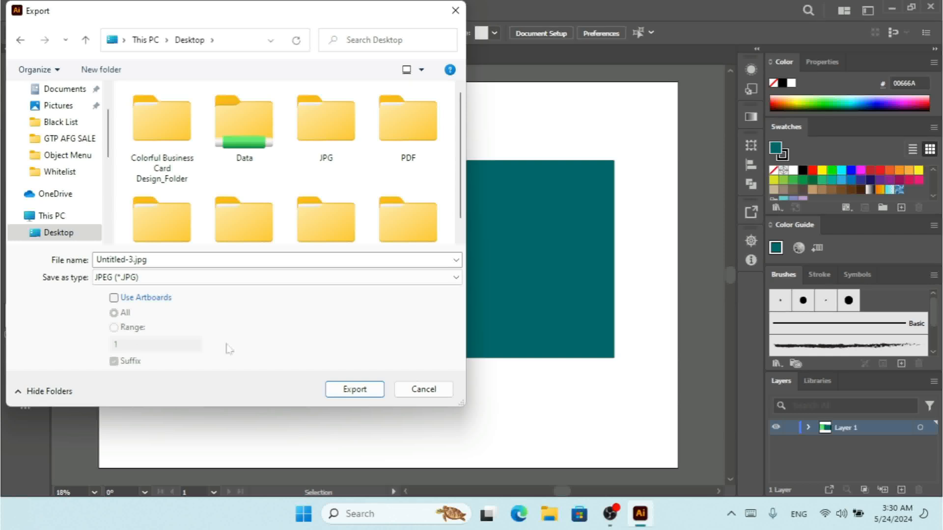
# - Export the JPEG without Use Artboards, at quality 10 (Maximum)
pyautogui.click(348, 390)
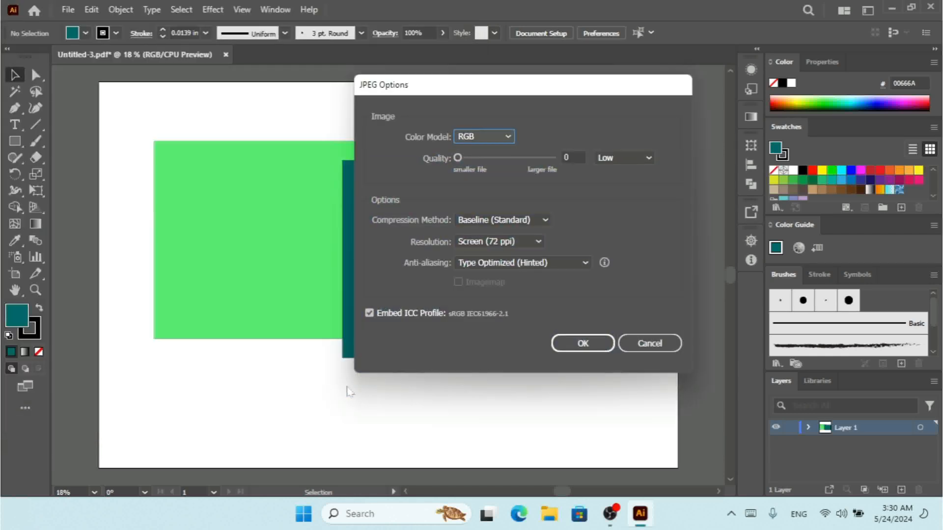
pyautogui.moveTo(493, 159); pyautogui.dragTo(557, 159)
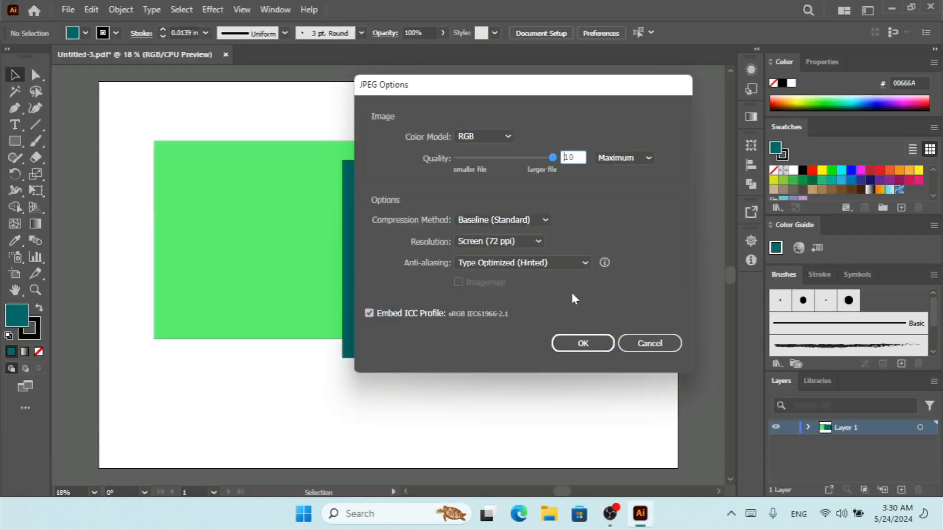
pyautogui.click(584, 344)
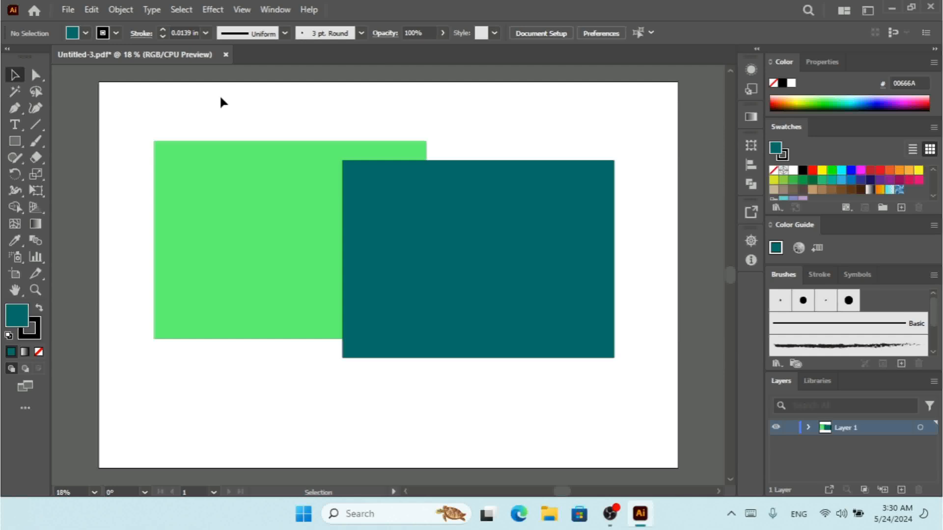
# - Switch to the Windows desktop and check the image dimensions and resolution in the file properties of Untitled-3.jpg
pyautogui.click(888, 14)
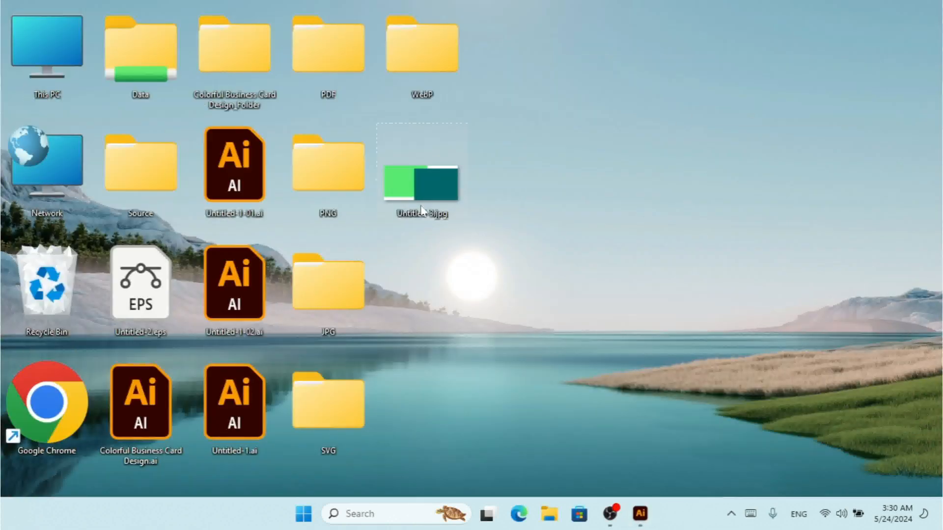
pyautogui.rightClick(421, 210)
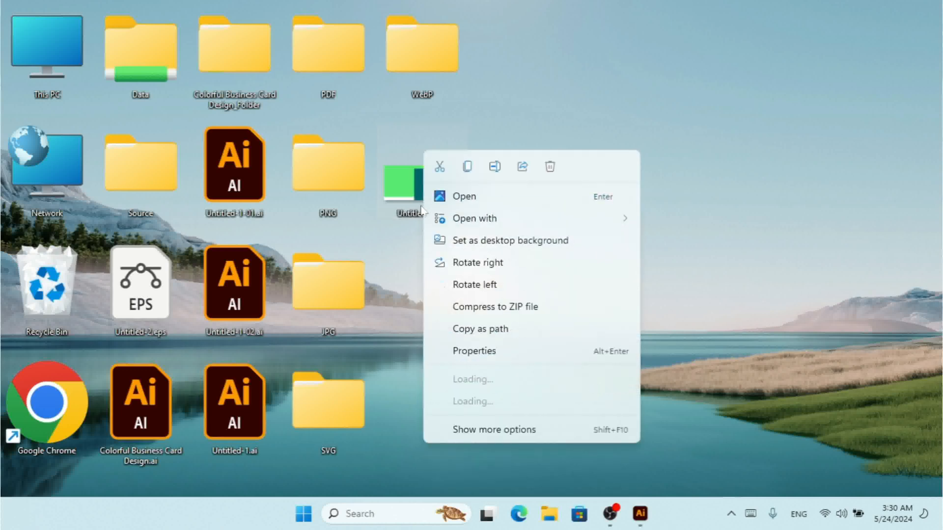
pyautogui.click(493, 429)
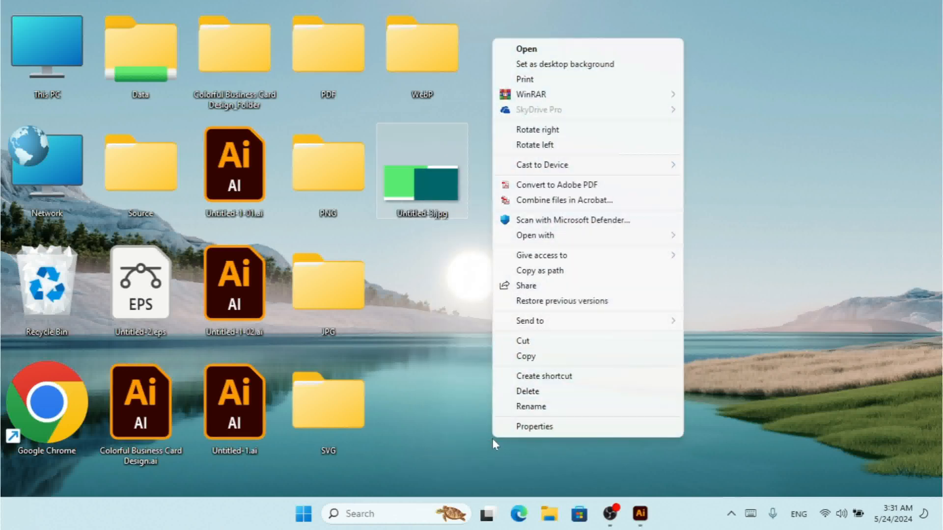
pyautogui.click(535, 428)
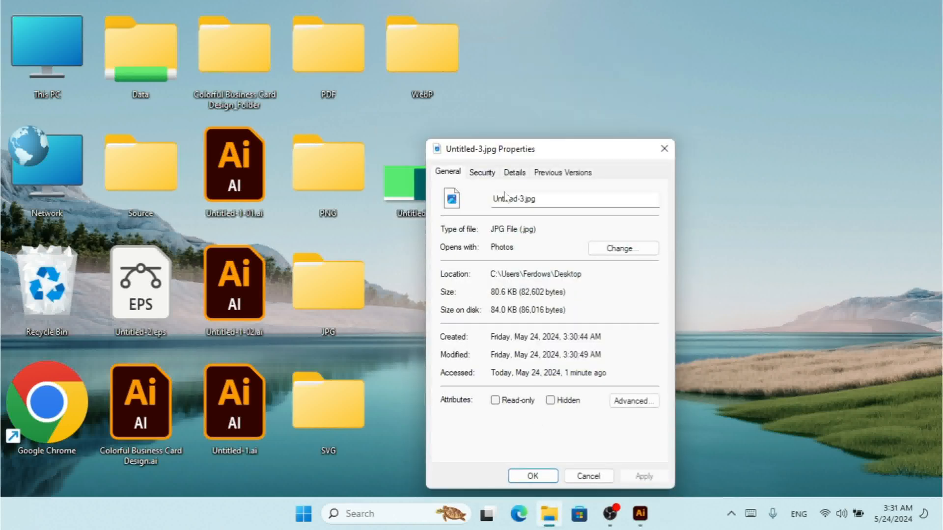
pyautogui.click(514, 173)
pyautogui.moveTo(562, 150); pyautogui.dragTo(565, 86)
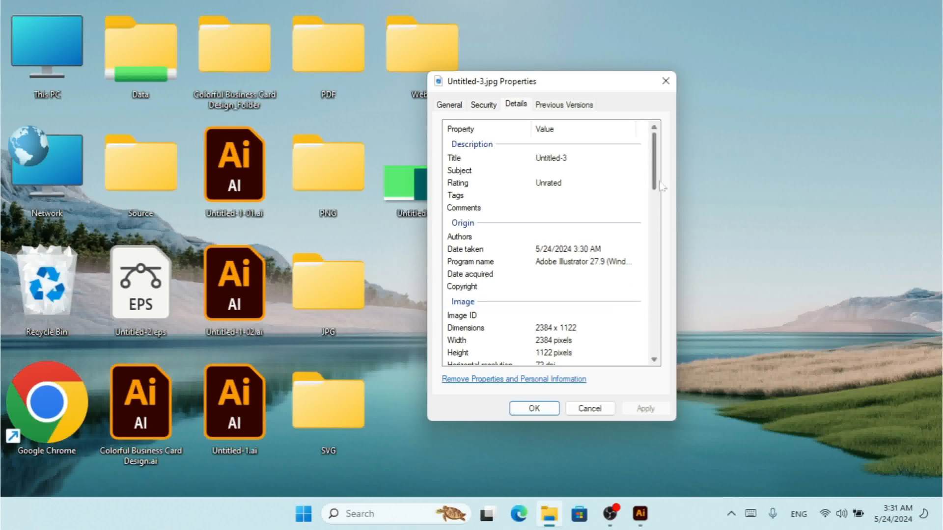
pyautogui.scroll(-3, 658, 177)
pyautogui.click(600, 409)
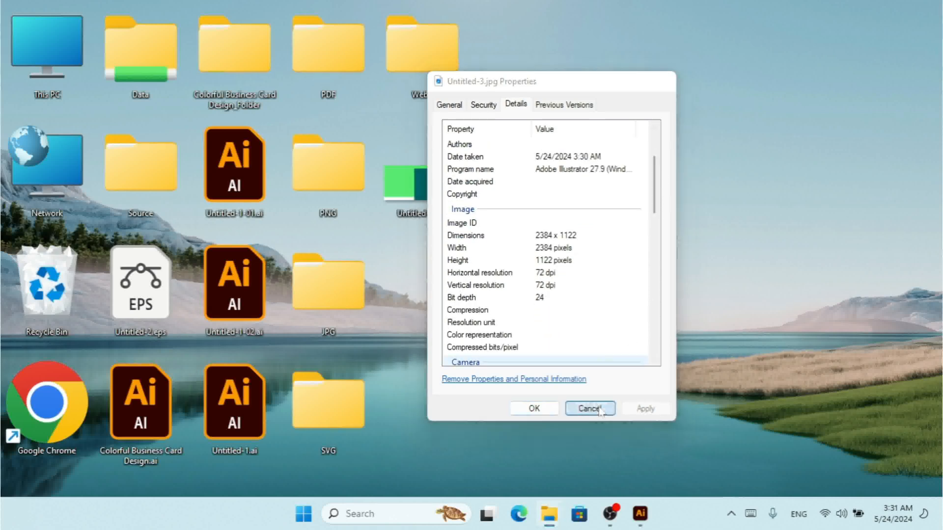
# - Switch back to Illustrator, start Save for Web (Legacy), and compare the Original, Optimized and 2-Up previews
pyautogui.click(644, 519)
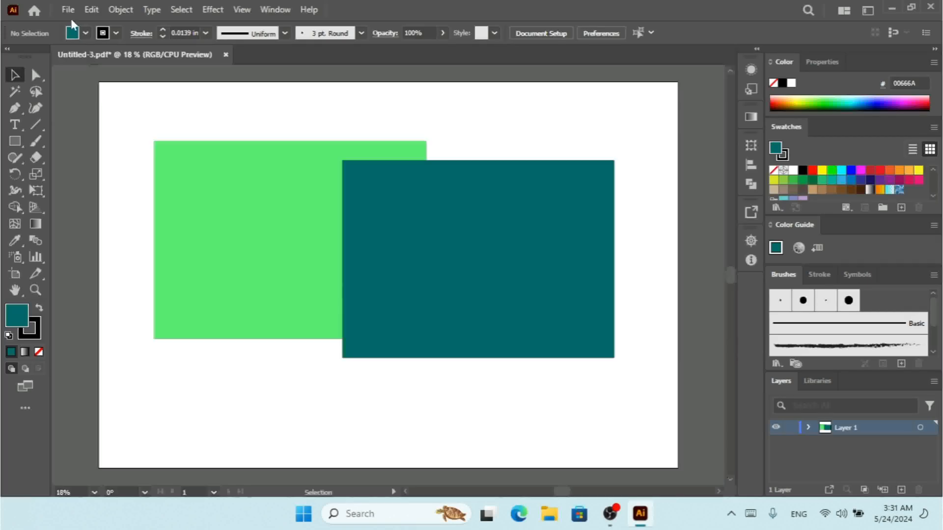
pyautogui.click(68, 10)
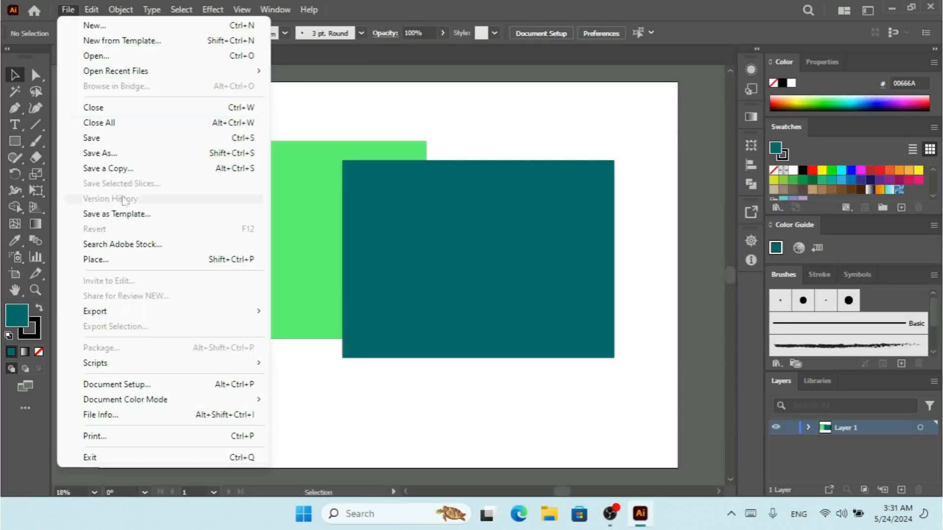
pyautogui.moveTo(191, 311)
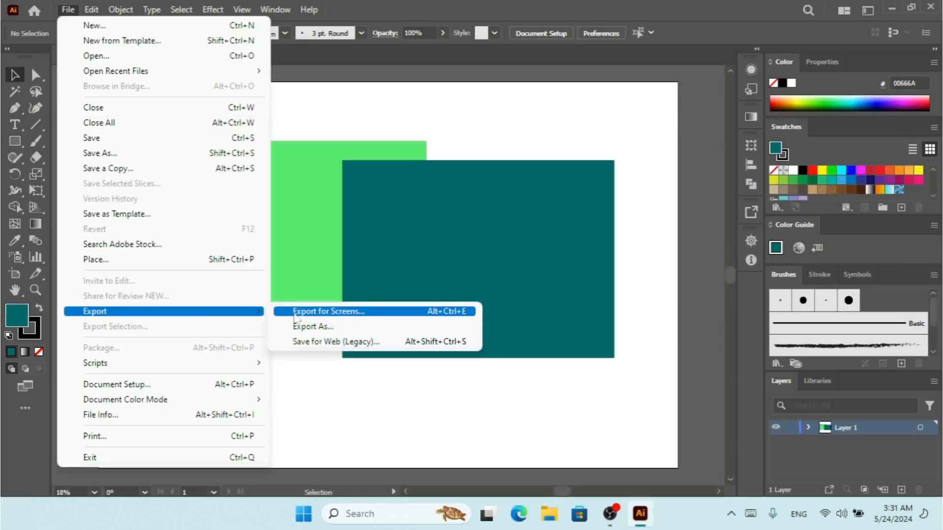
pyautogui.click(345, 343)
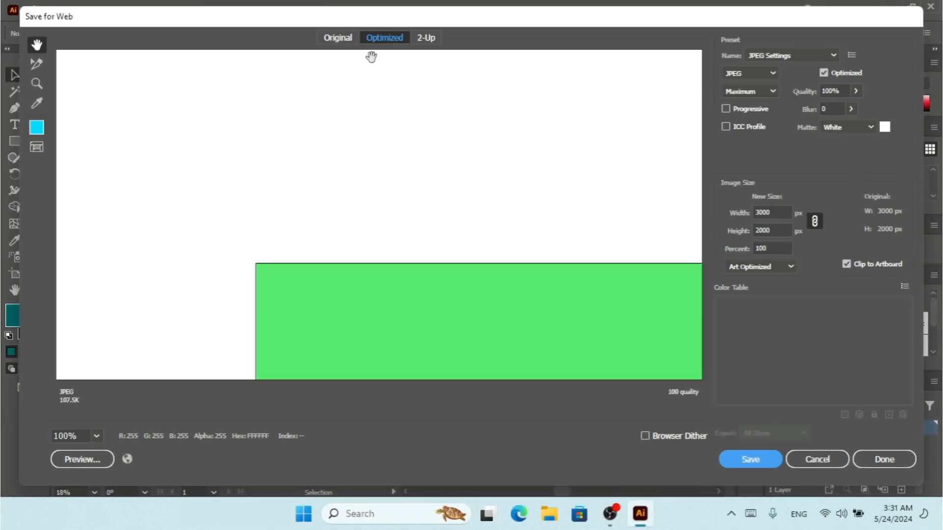
pyautogui.click(337, 40)
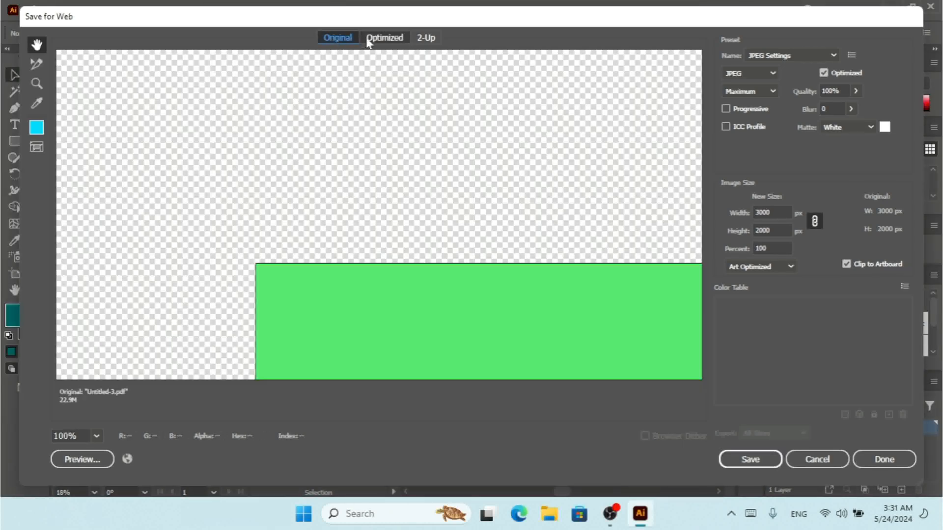
pyautogui.click(380, 43)
pyautogui.click(426, 40)
pyautogui.click(377, 43)
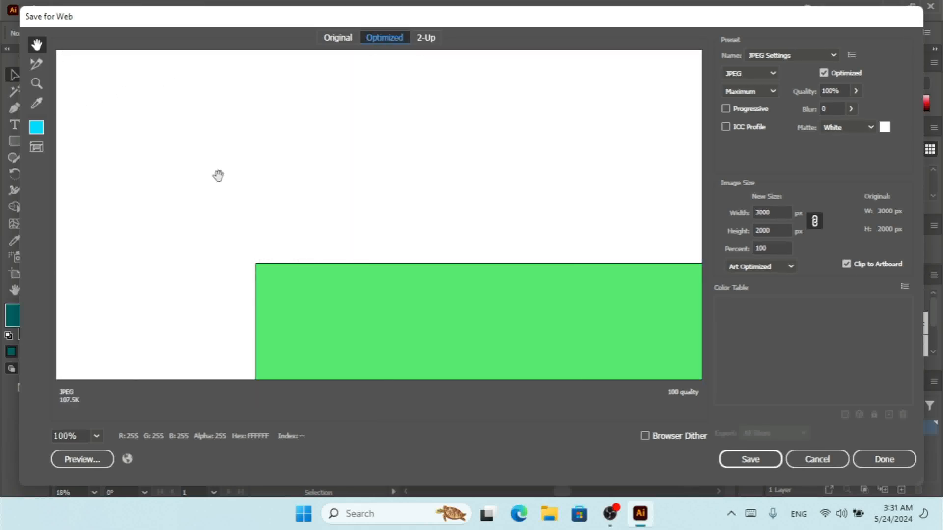
# - Sample the green rectangle's color with the Eyedropper in the preview and inspect it in the Color Picker without changing it
pyautogui.moveTo(253, 220); pyautogui.dragTo(228, 144)
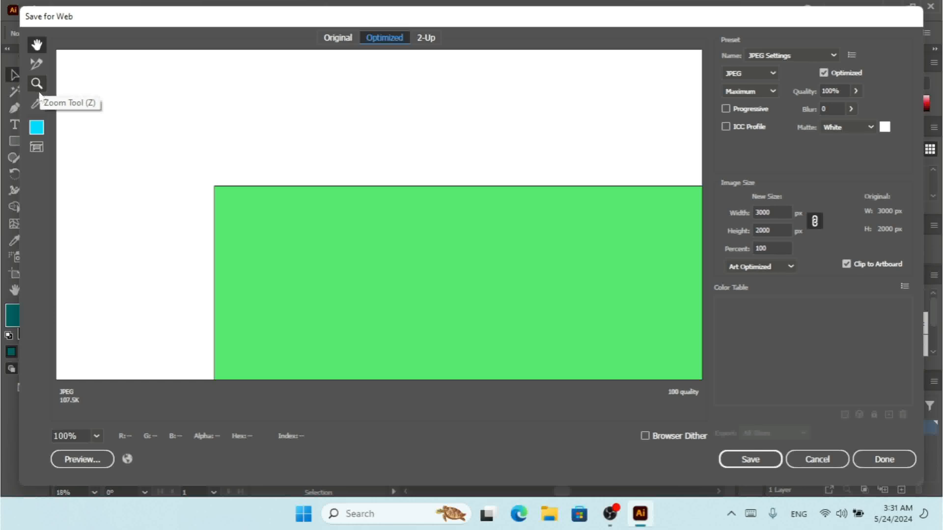
pyautogui.click(39, 104)
pyautogui.click(398, 225)
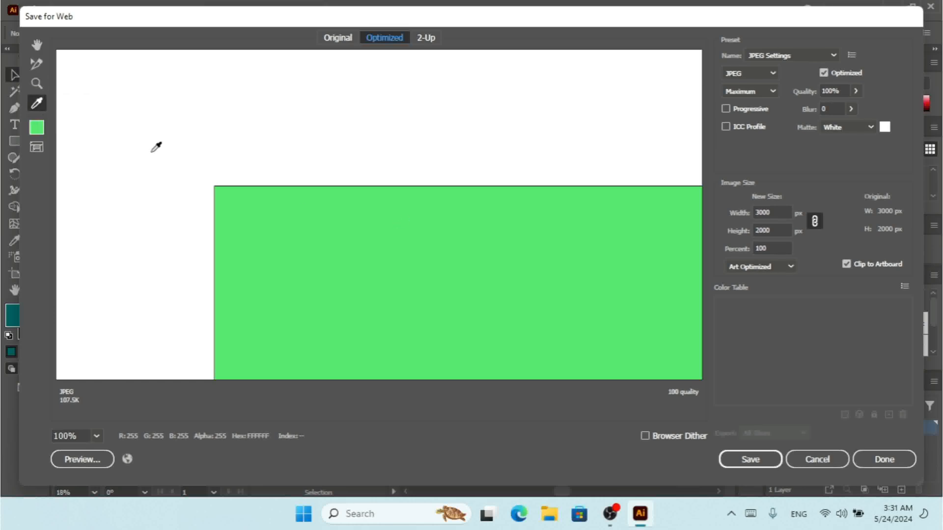
pyautogui.click(37, 127)
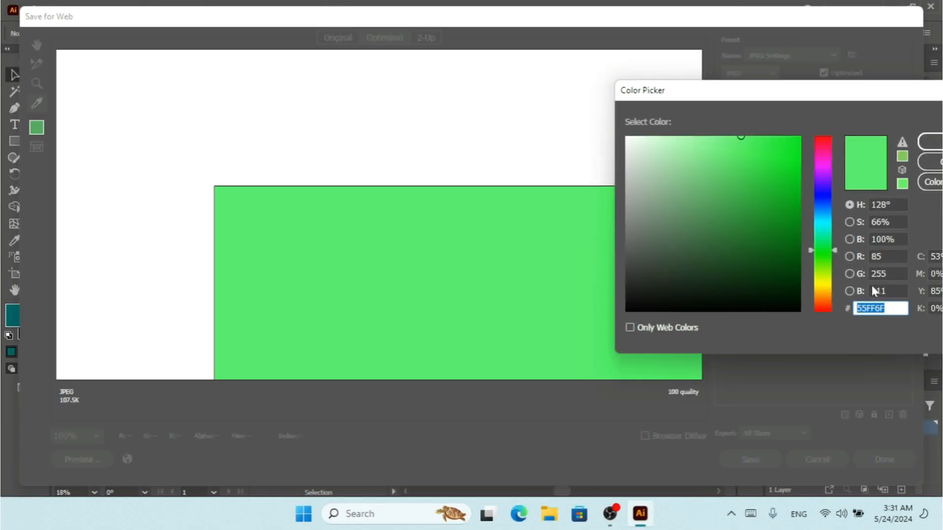
pyautogui.click(932, 165)
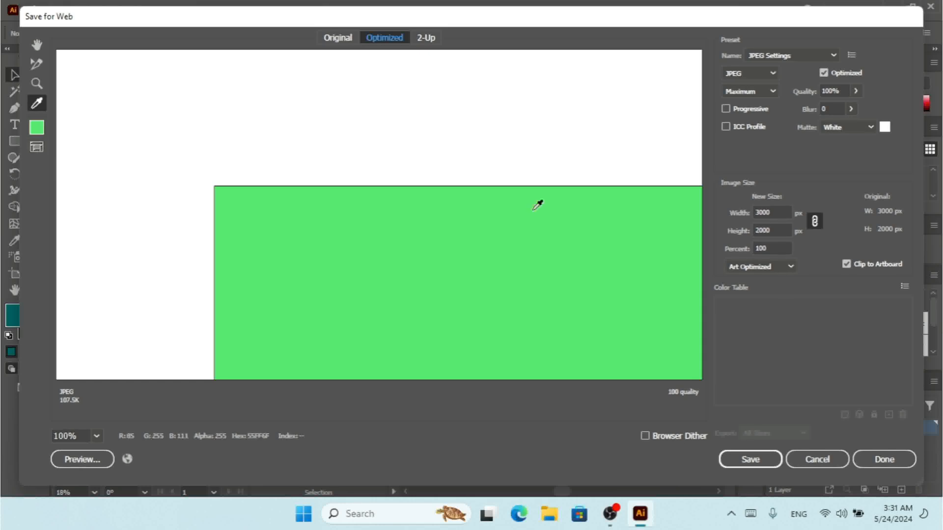
# - Examine the available export presets and the preset options, such as Optimize to File Size and Convert to sRGB, with the preview at 25%
pyautogui.hotkey('ctrl', '-')
pyautogui.hotkey('ctrl', '-')
pyautogui.hotkey('ctrl', '-')
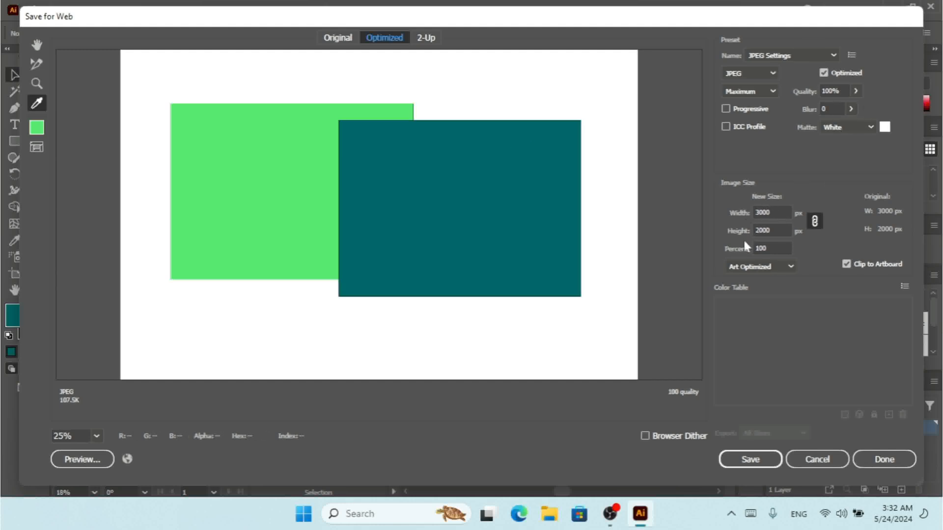
pyautogui.click(793, 56)
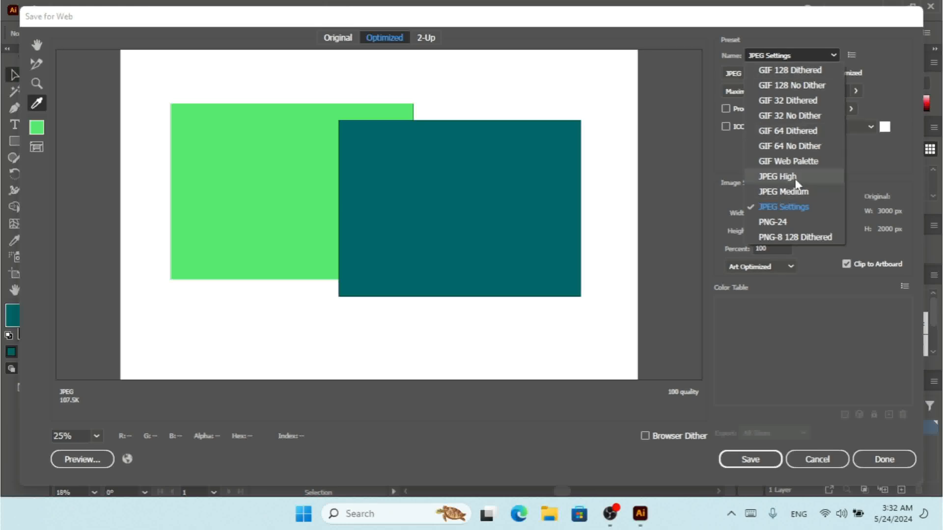
pyautogui.click(868, 48)
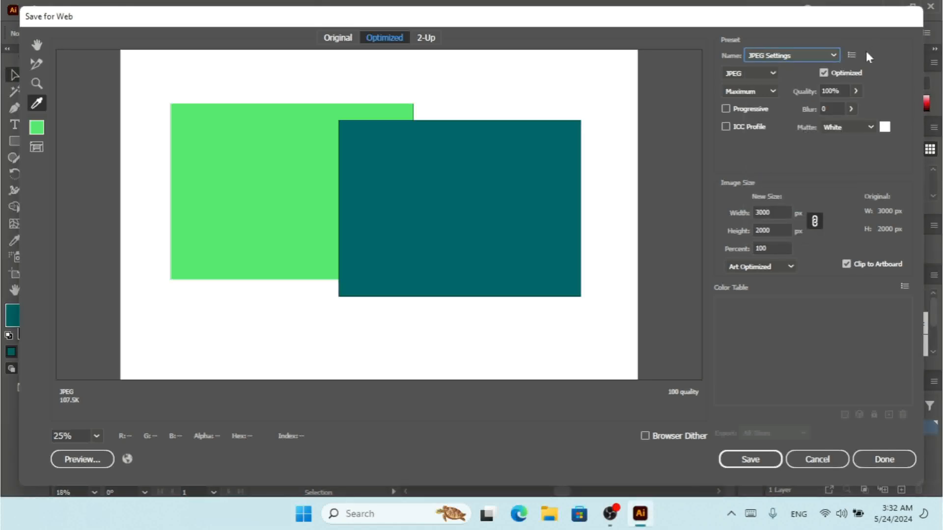
pyautogui.click(852, 55)
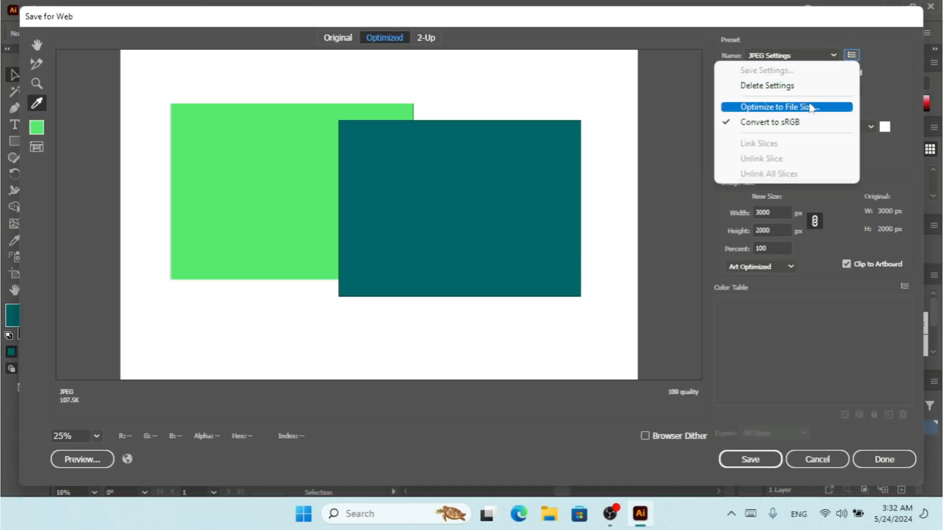
pyautogui.click(878, 60)
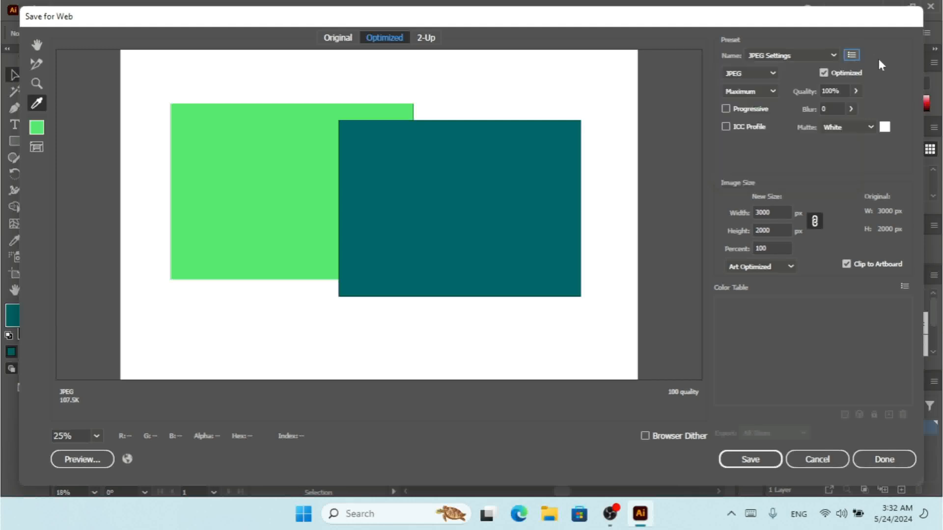
# - Try the GIF format, select a dark green swatch in its color table, and return the format to JPEG
pyautogui.click(763, 81)
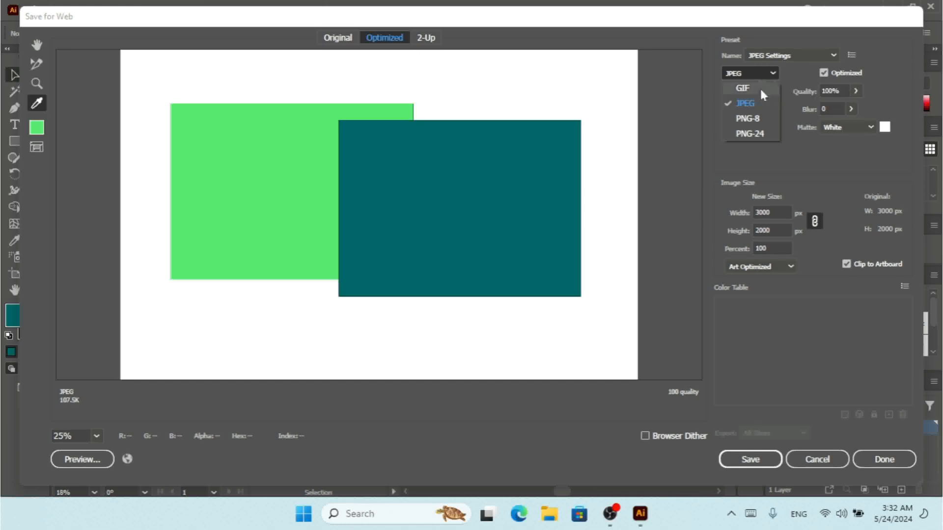
pyautogui.click(755, 109)
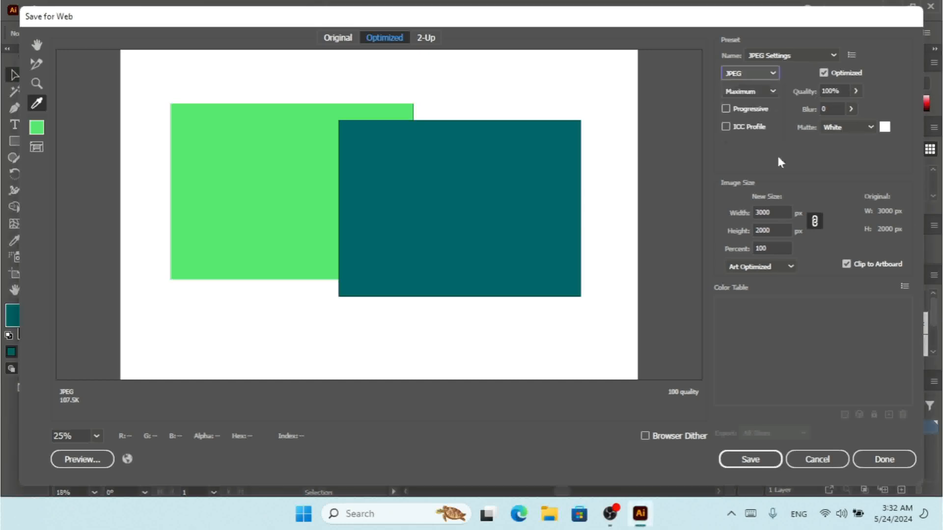
pyautogui.click(744, 73)
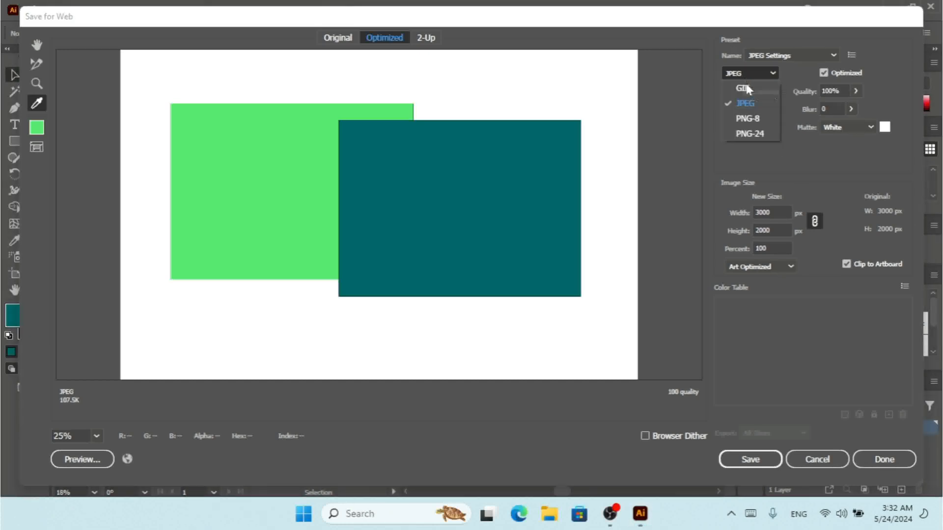
pyautogui.click(753, 91)
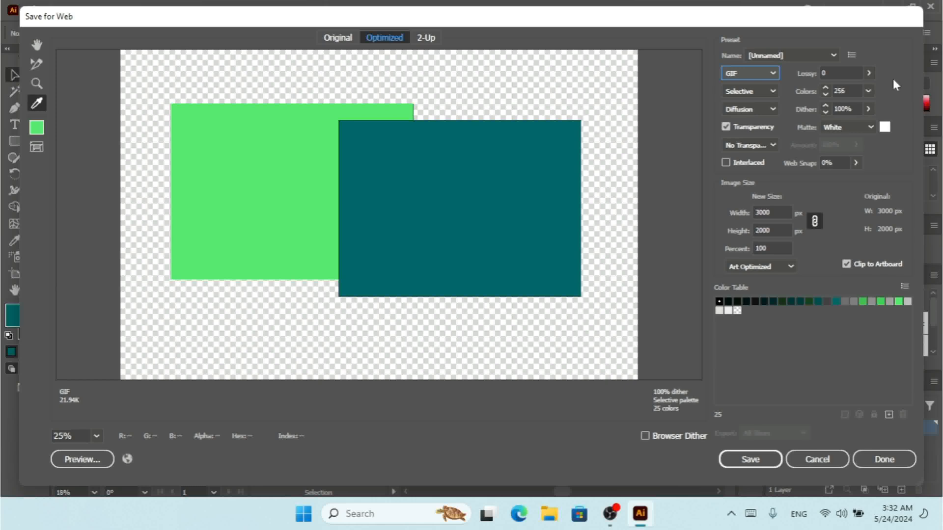
pyautogui.click(782, 301)
pyautogui.click(808, 302)
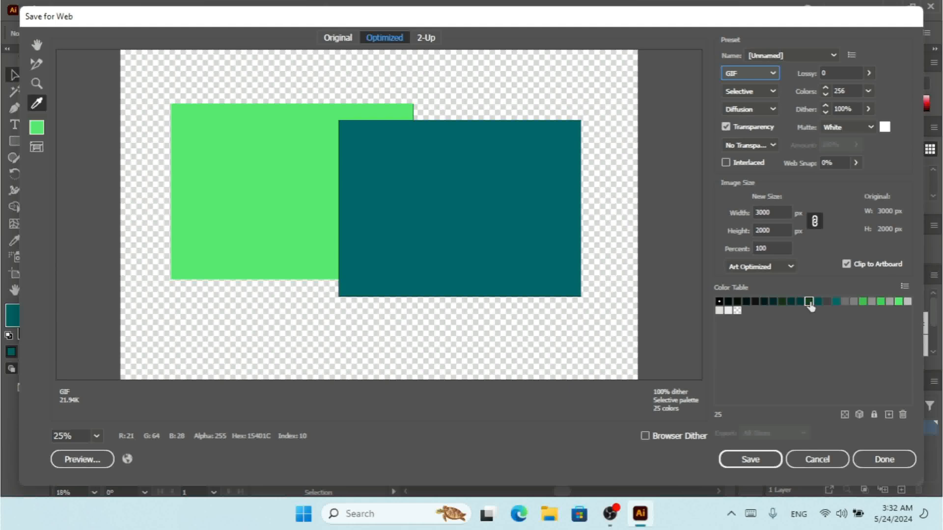
pyautogui.click(754, 74)
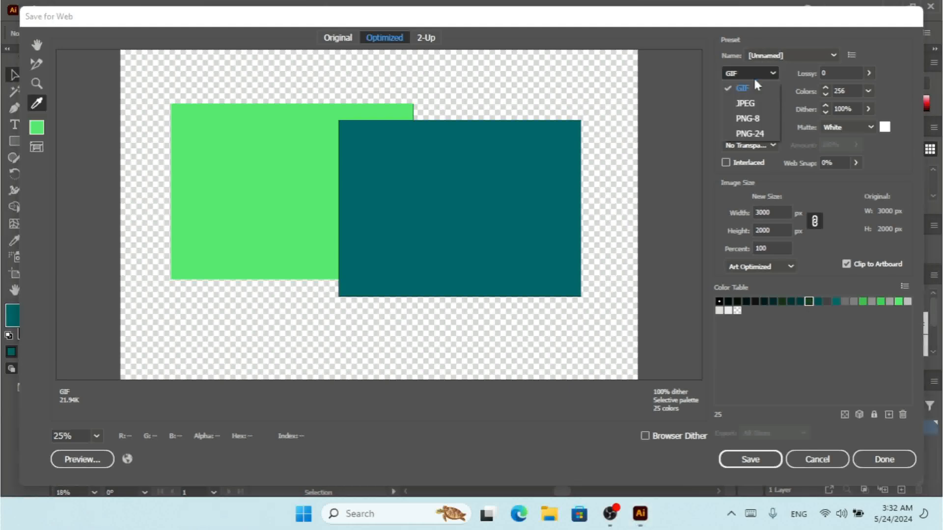
pyautogui.click(753, 106)
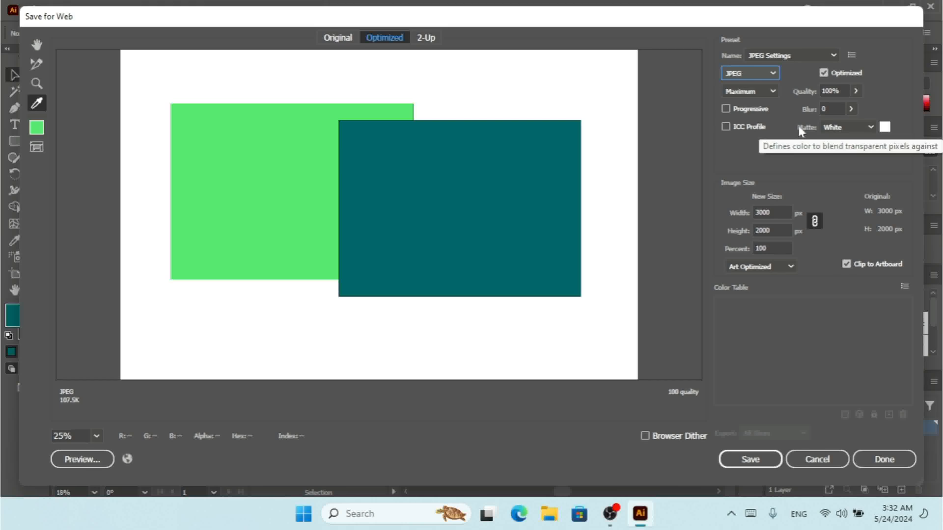
# - Try the PNG-8 format to view its options and return the format to JPEG
pyautogui.click(755, 72)
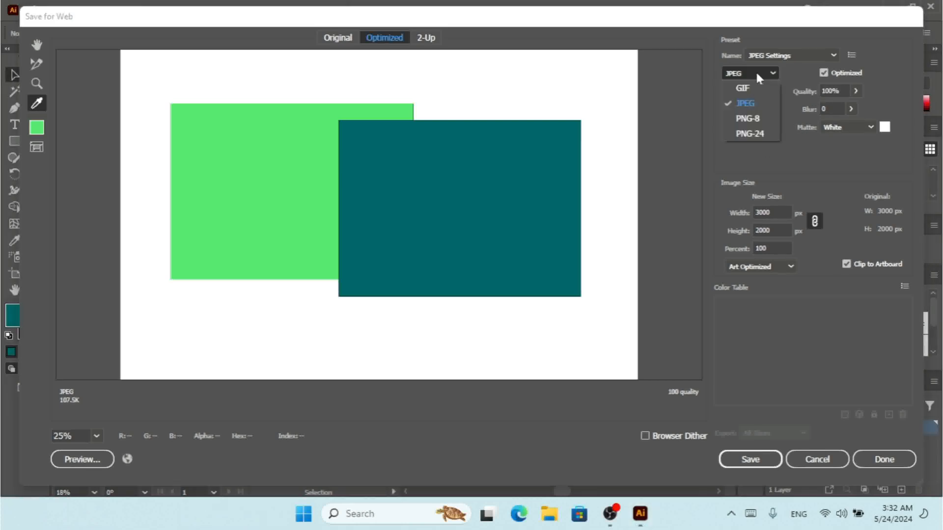
pyautogui.click(748, 119)
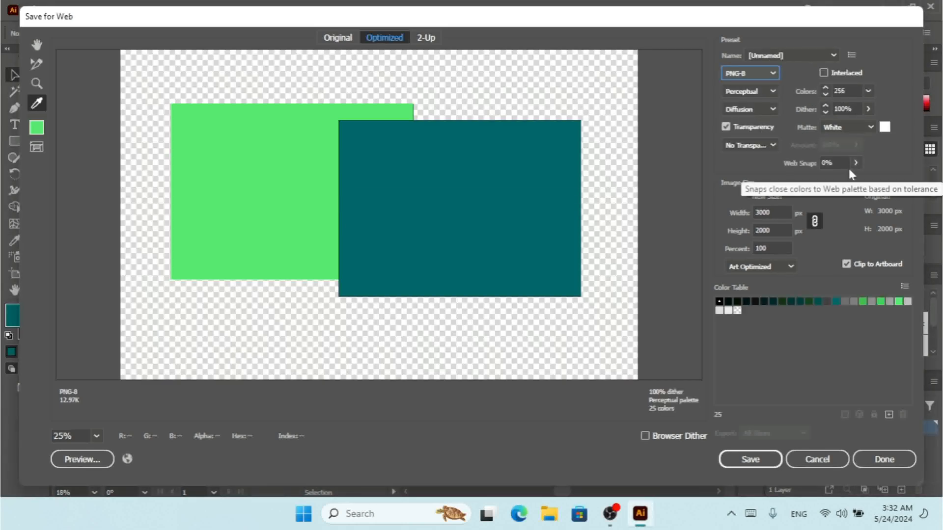
pyautogui.click(737, 74)
pyautogui.click(756, 103)
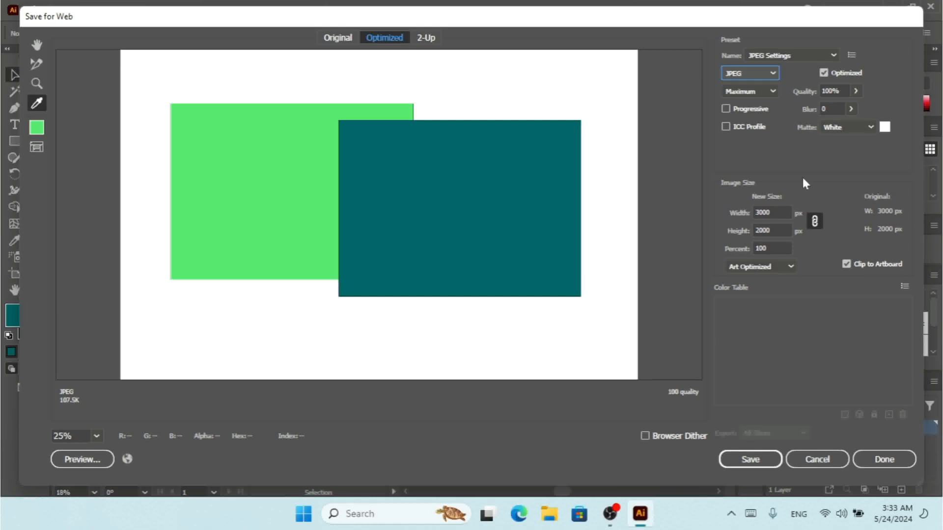
# - Lower the JPEG quality to 55% as a test and restore it to 100%
pyautogui.click(854, 94)
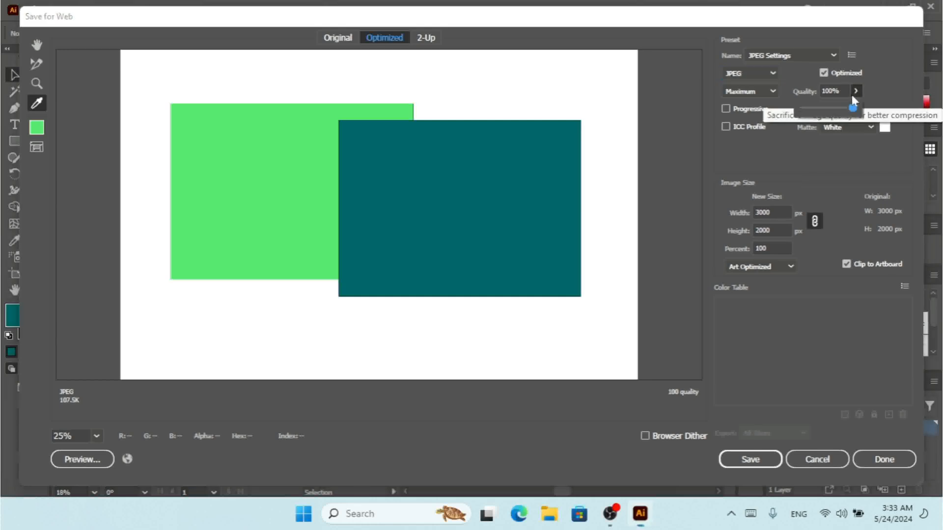
pyautogui.moveTo(852, 108); pyautogui.dragTo(831, 110)
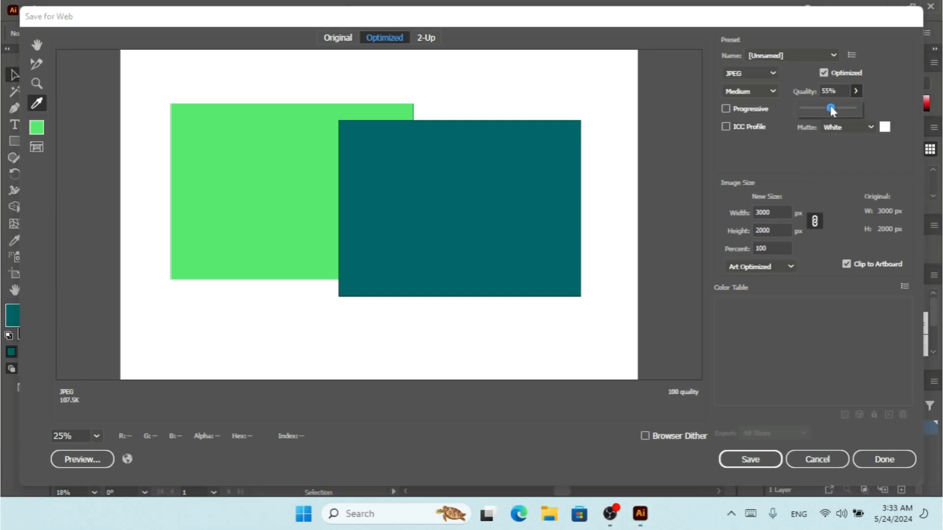
pyautogui.click(825, 109)
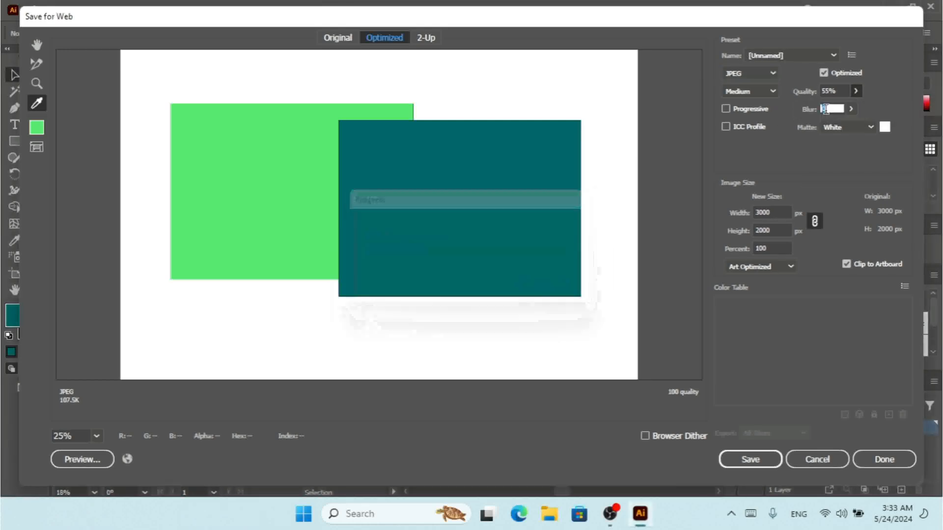
pyautogui.click(856, 91)
pyautogui.moveTo(834, 111); pyautogui.dragTo(884, 91)
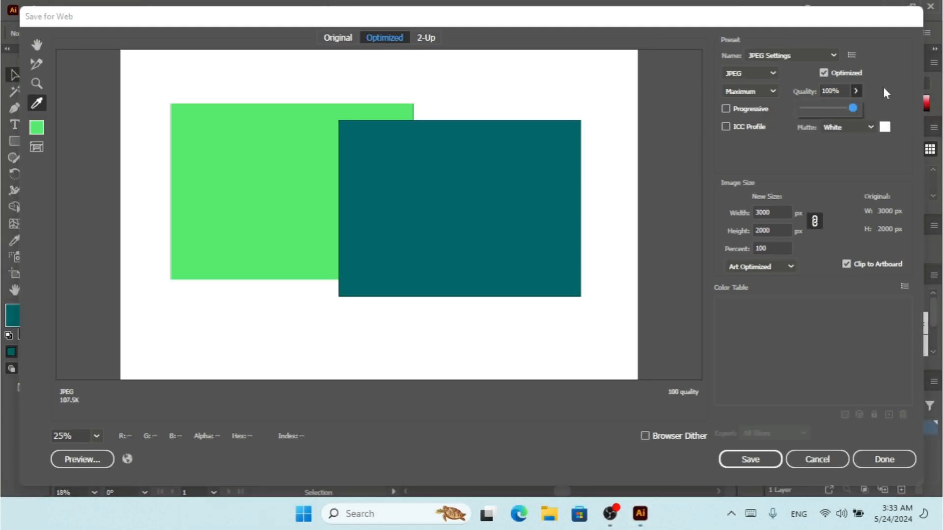
pyautogui.click(883, 86)
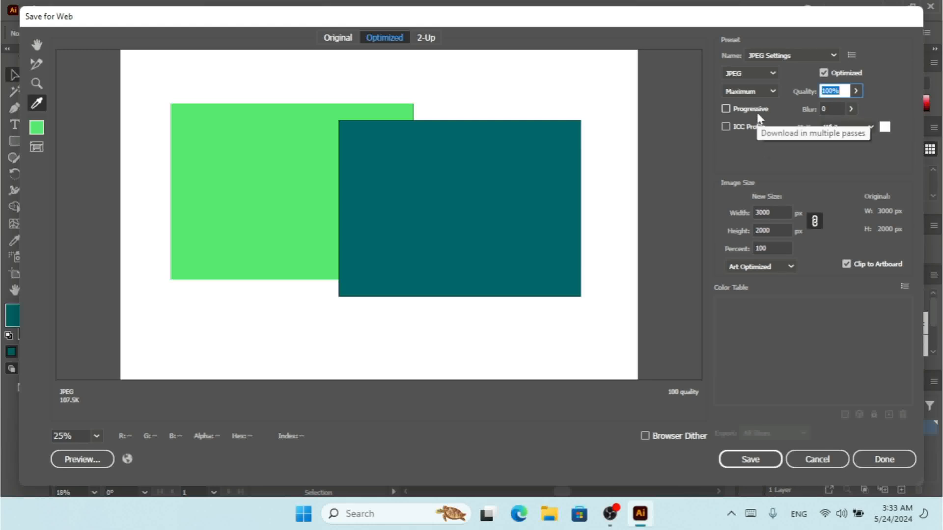
# - Enable ICC Profile and Progressive for the JPEG, and preview a Black matte before setting the matte to None
pyautogui.click(739, 129)
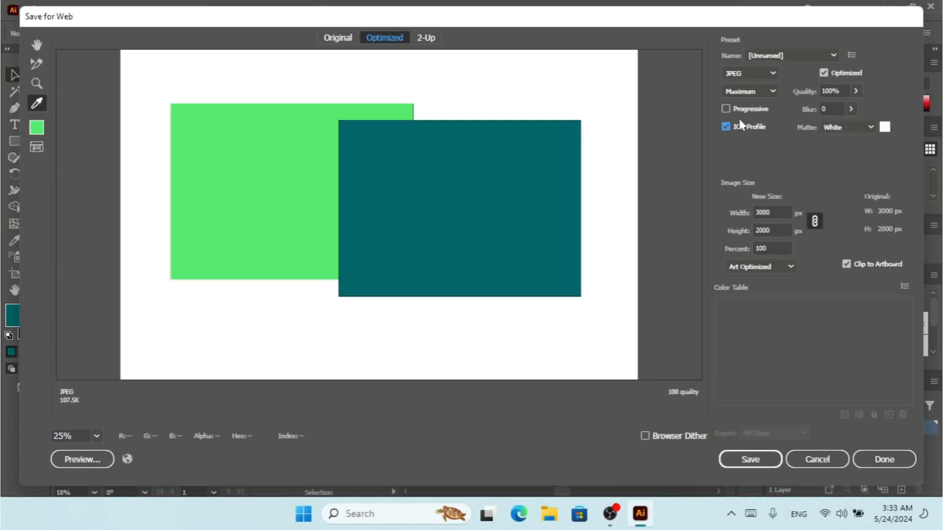
pyautogui.click(738, 109)
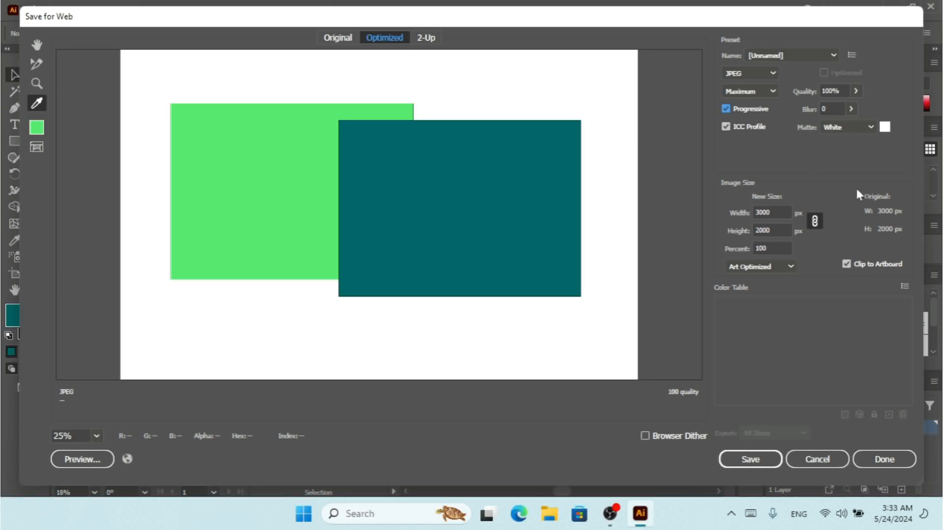
pyautogui.click(862, 128)
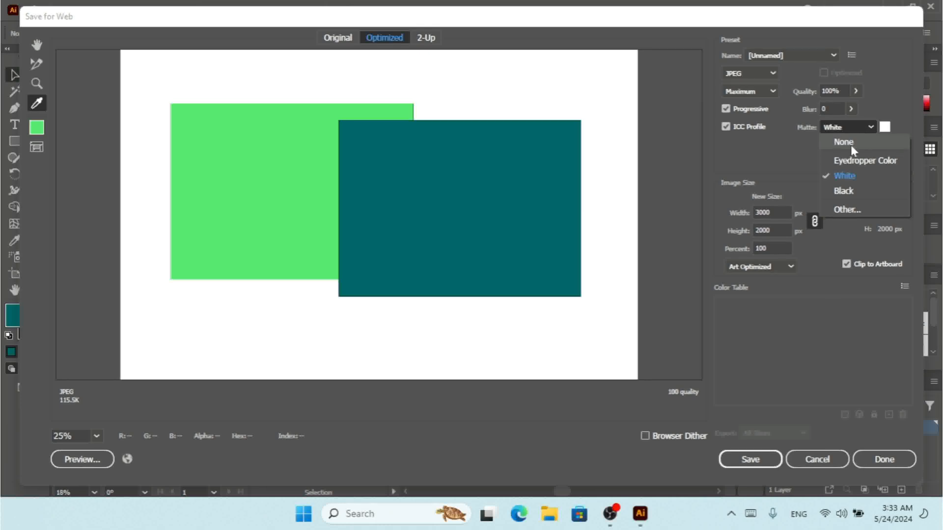
pyautogui.click(858, 187)
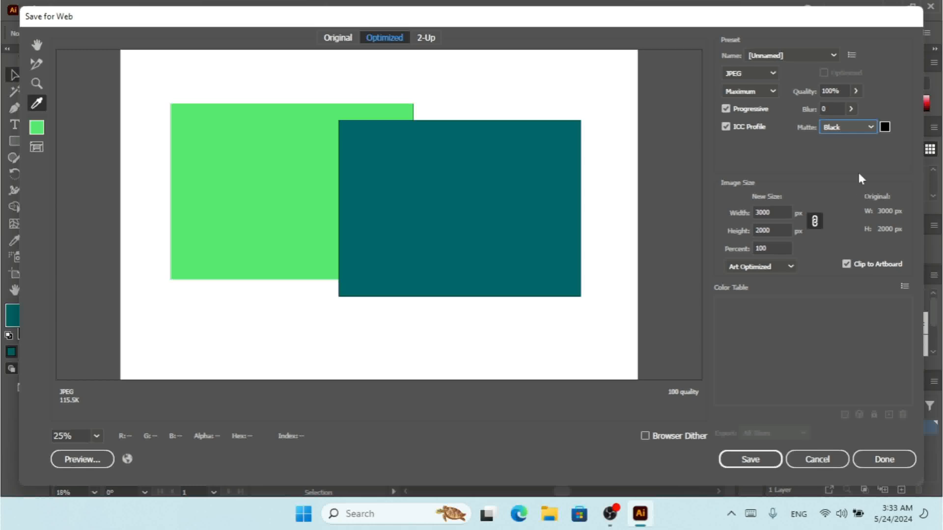
pyautogui.click(843, 127)
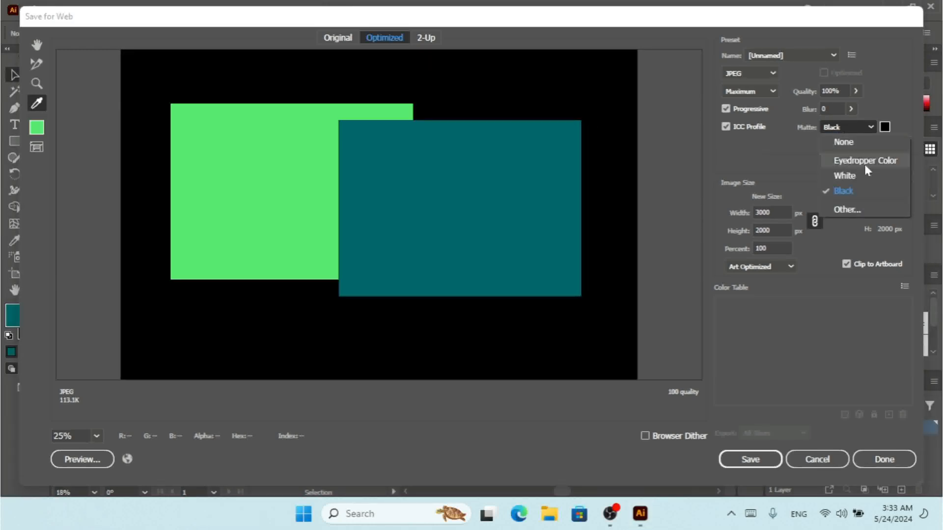
pyautogui.click(852, 143)
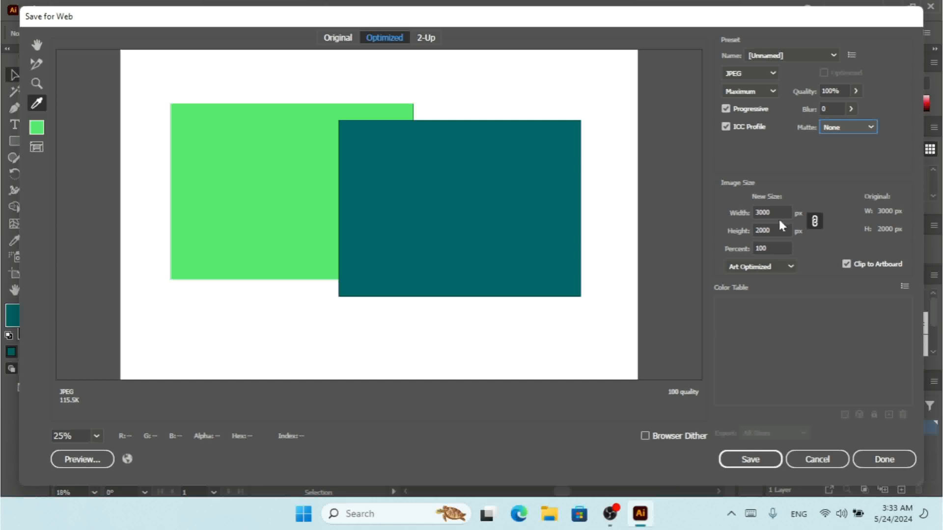
# - Test the image size by raising the width to 3001 px and restoring 3000 px, and switch Clip to Artboard off and on again
pyautogui.click(731, 207)
pyautogui.press('Up')
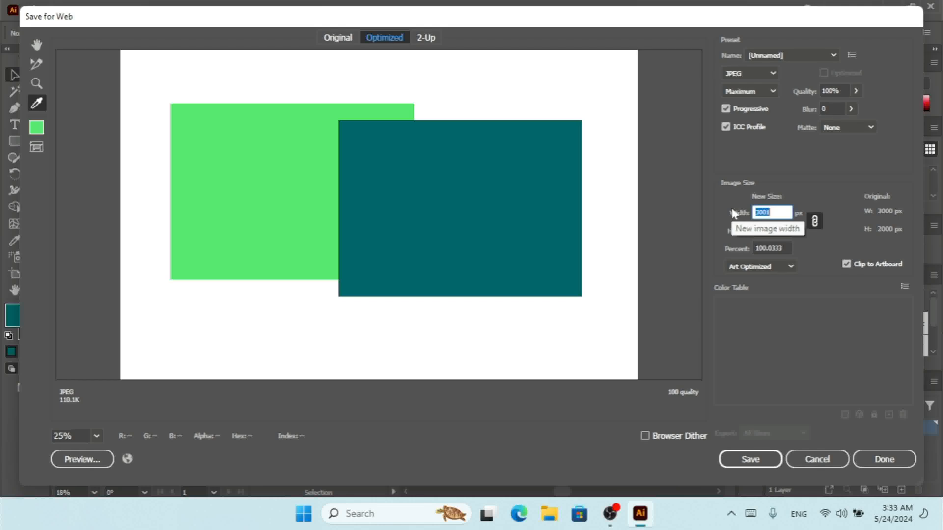
pyautogui.press('Down')
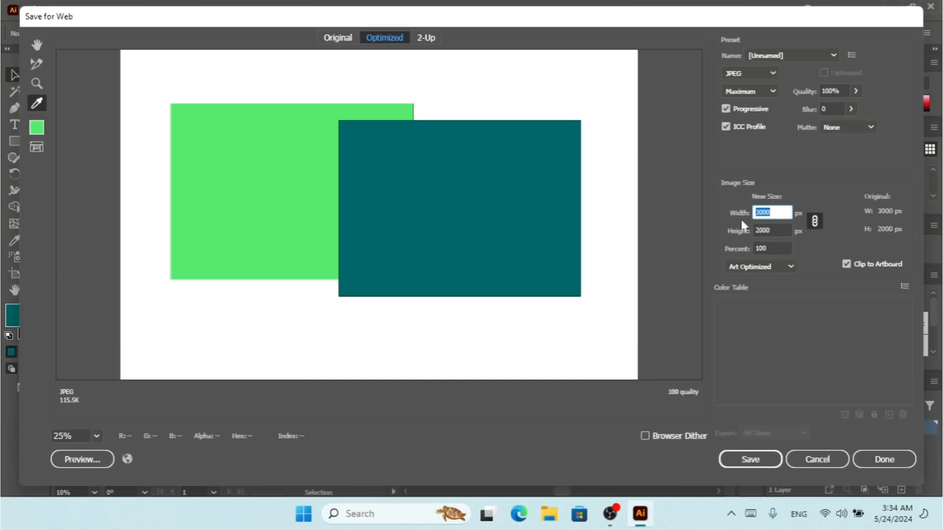
pyautogui.click(783, 230)
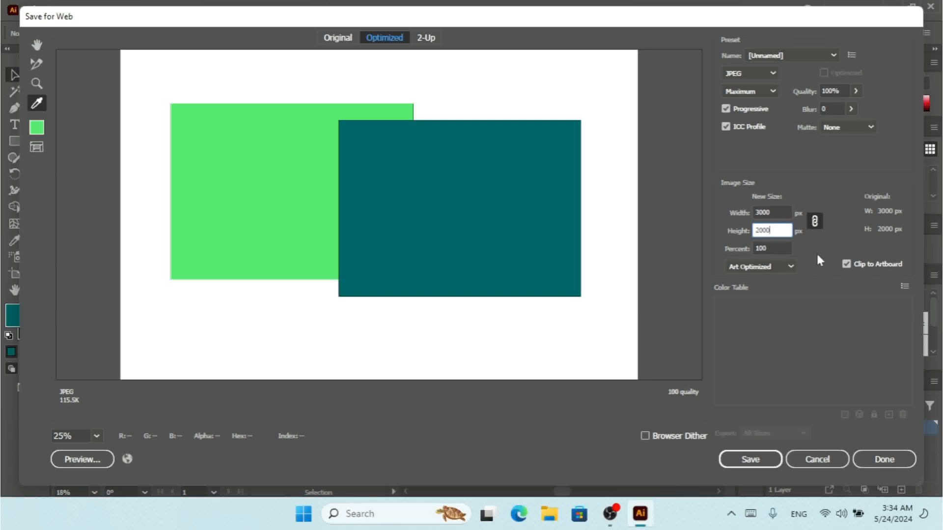
pyautogui.click(852, 267)
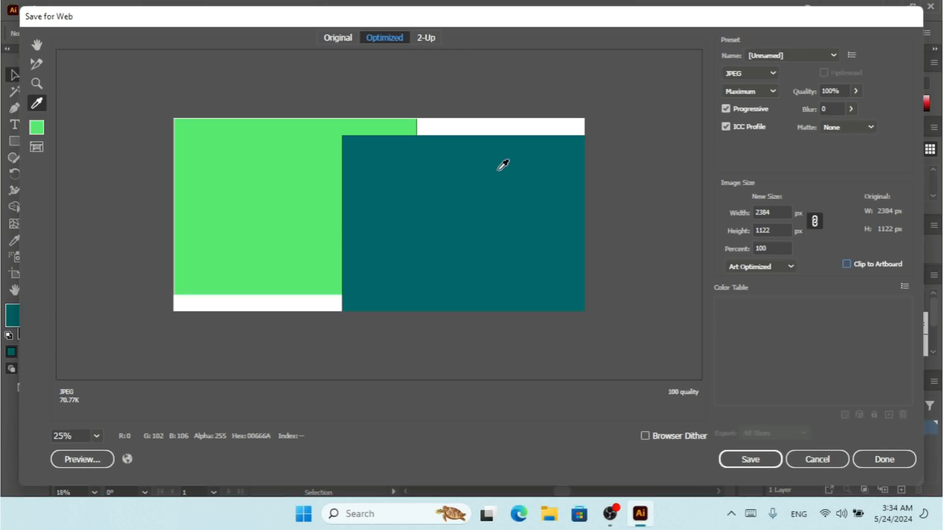
pyautogui.click(846, 265)
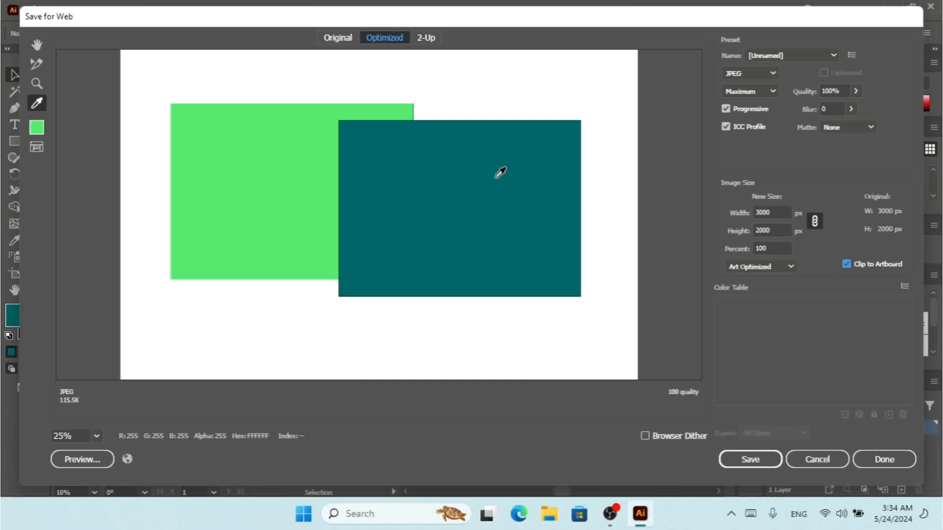
# - Review the image size optimization choices and the preview browser list, including its option to add another browser
pyautogui.click(765, 268)
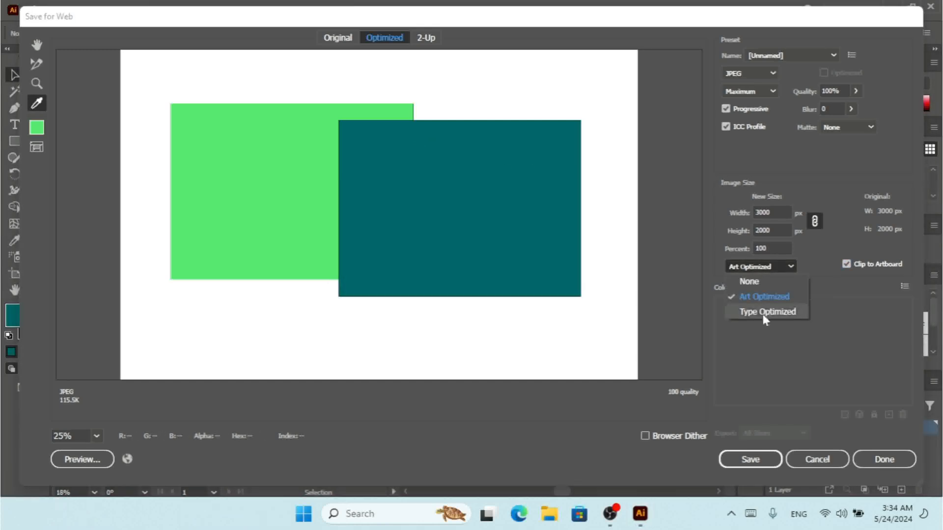
pyautogui.click(847, 244)
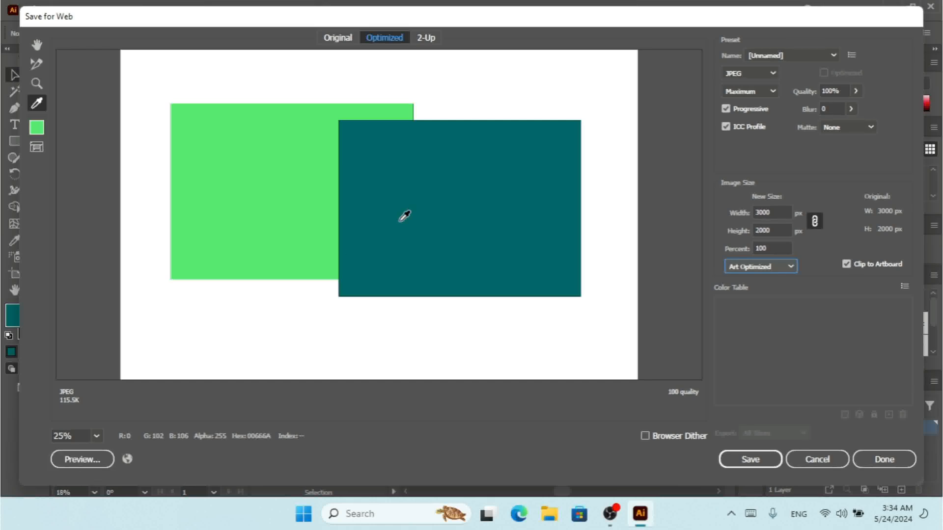
pyautogui.click(127, 460)
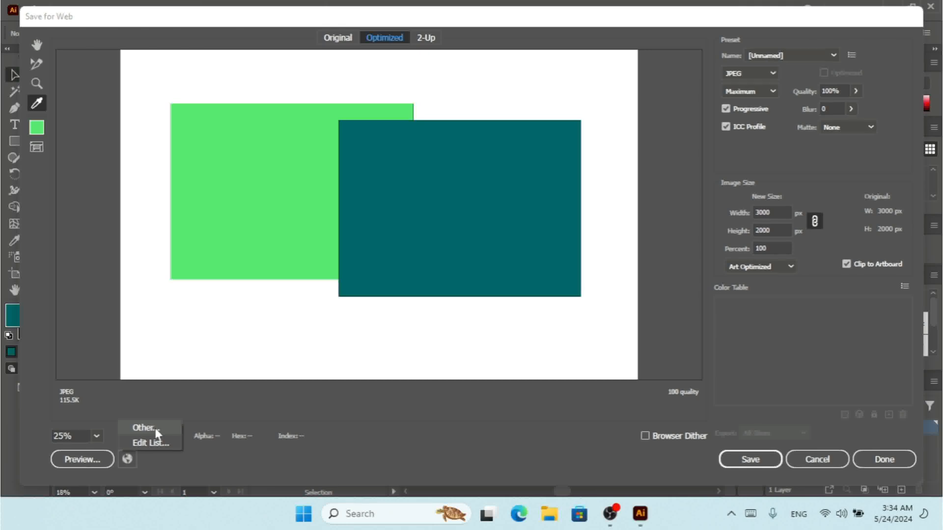
pyautogui.click(151, 443)
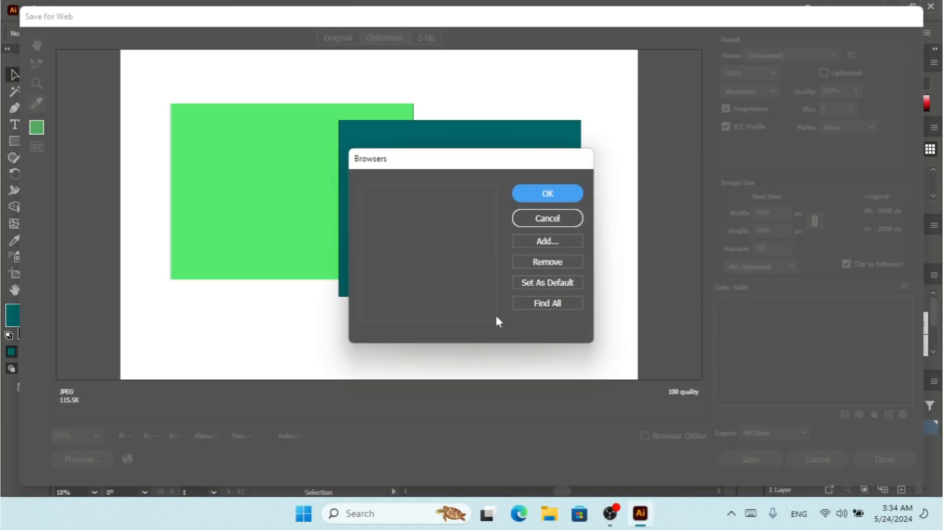
pyautogui.click(540, 242)
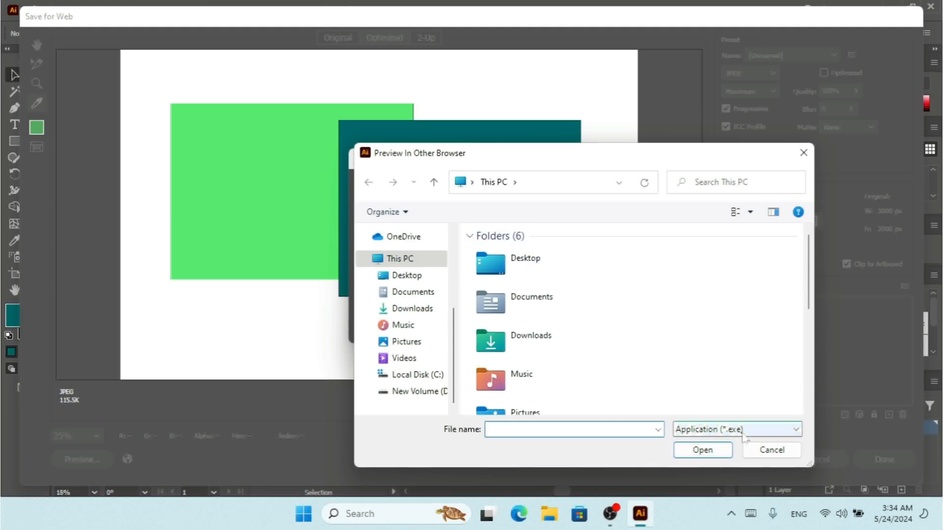
pyautogui.click(769, 449)
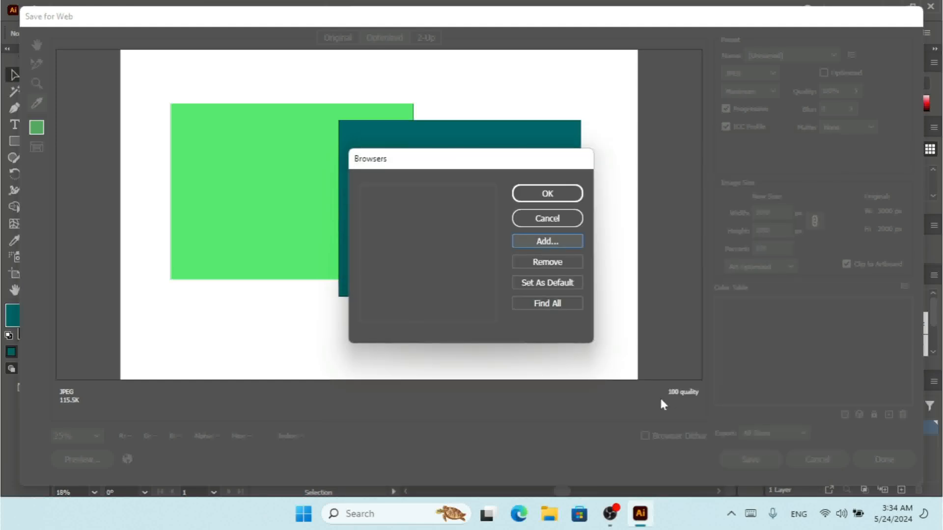
pyautogui.click(547, 218)
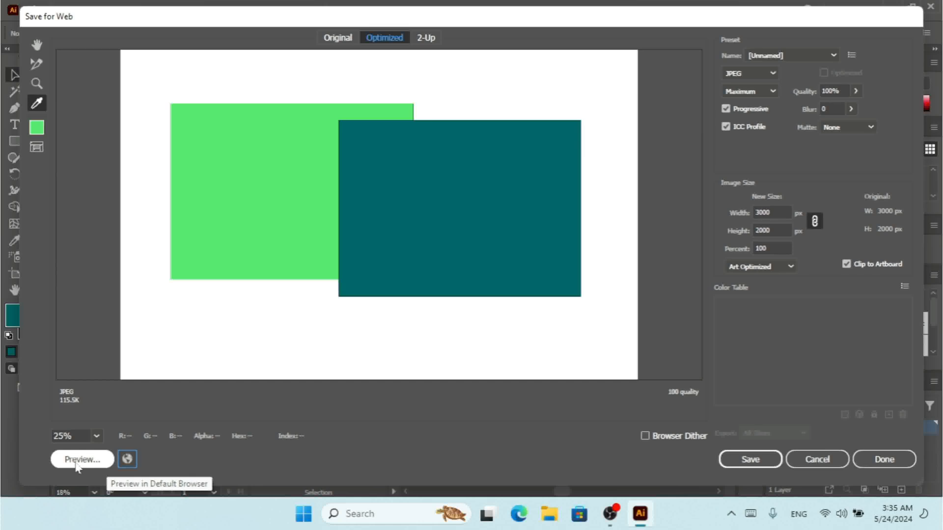
# - Save the optimized JPEG to the Desktop as gggg.jpg
pyautogui.click(748, 458)
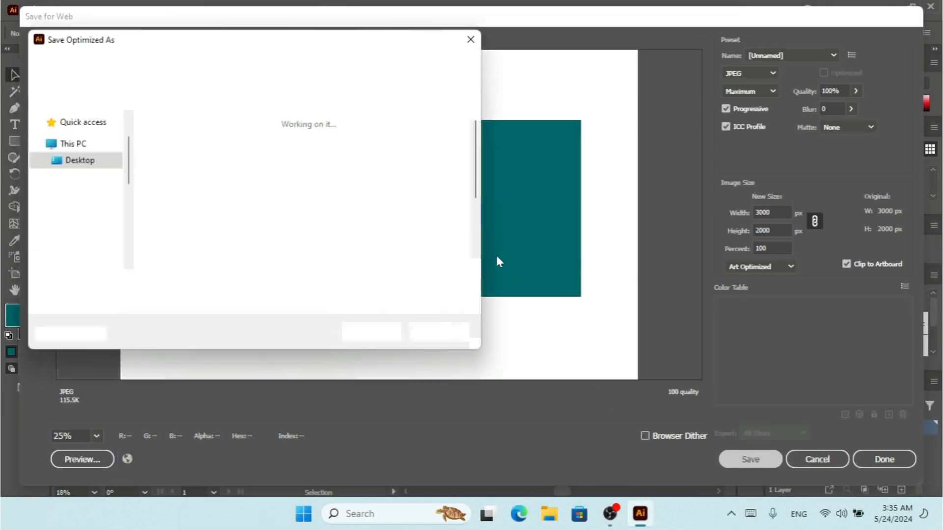
pyautogui.click(371, 335)
pyautogui.click(352, 226)
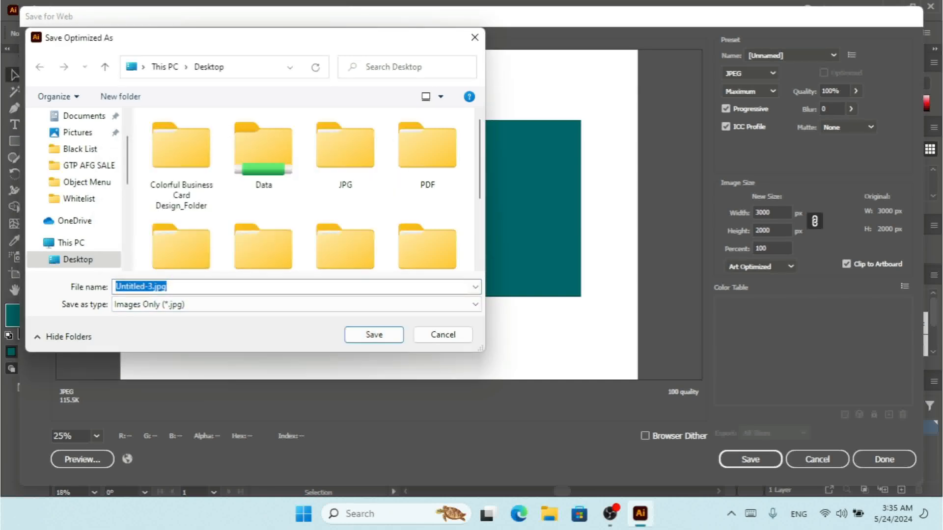
pyautogui.write('10000')
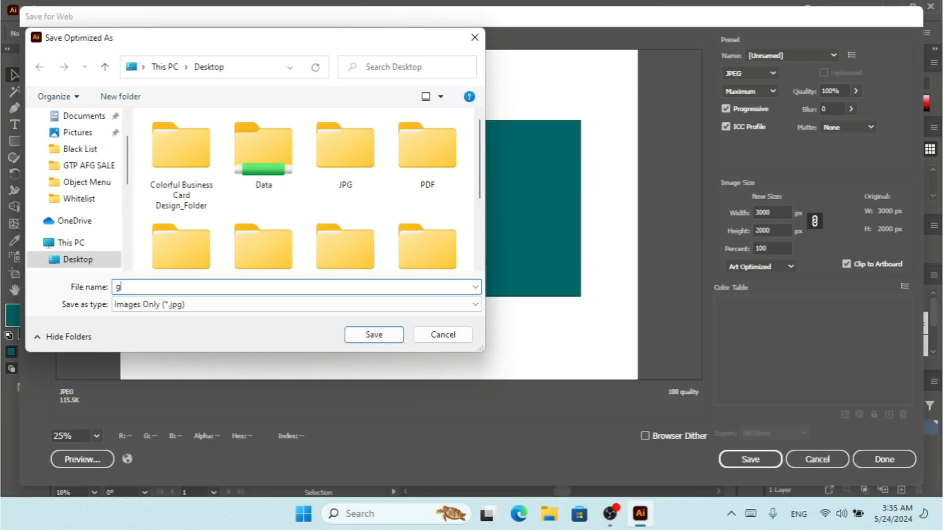
pyautogui.press('Return')
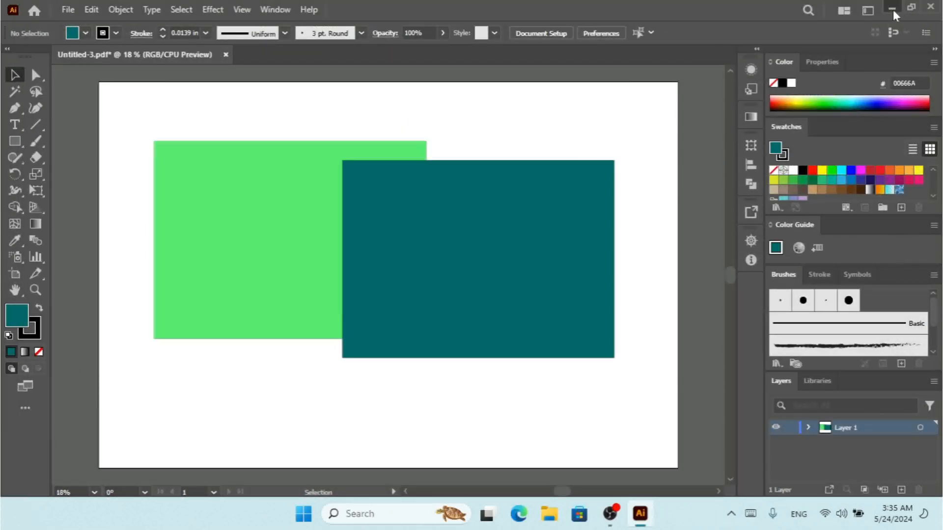
# - Switch to the Windows desktop and inspect the file properties of gggg.jpg, including its image dimensions
pyautogui.click(892, 9)
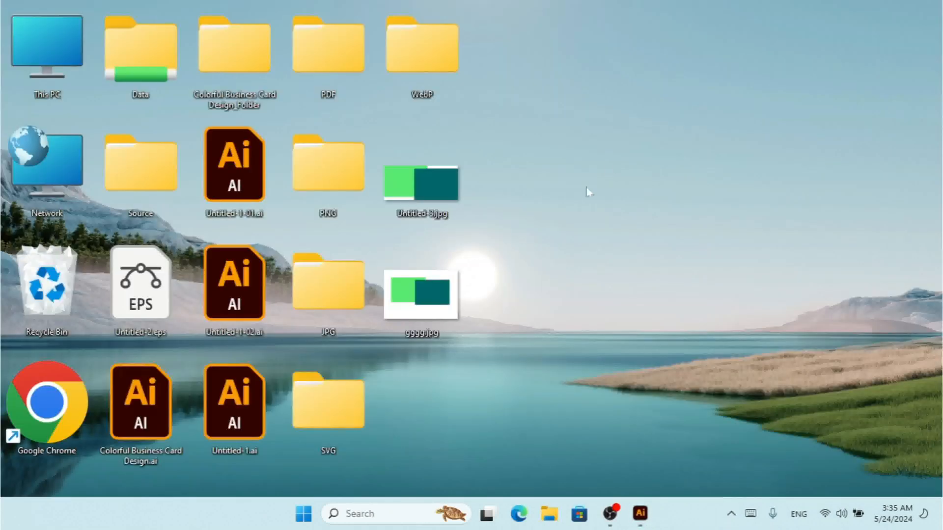
pyautogui.rightClick(430, 309)
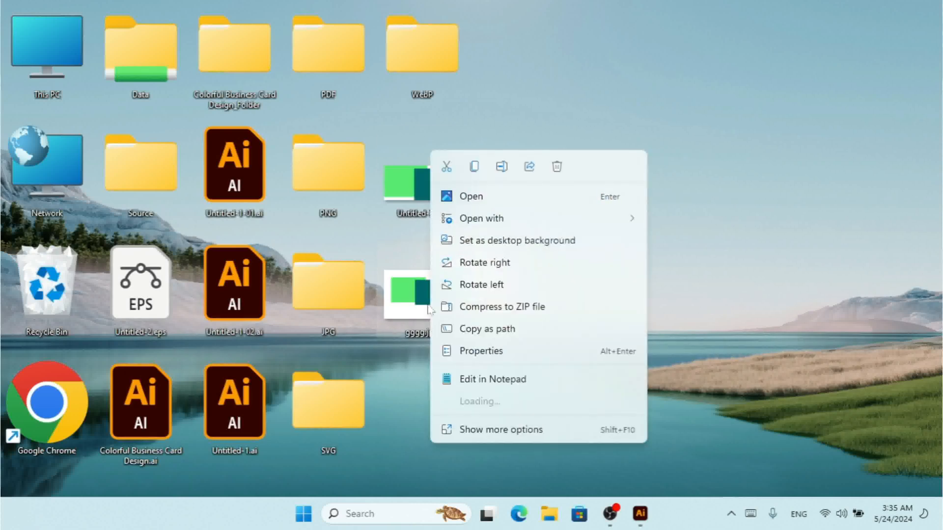
pyautogui.click(486, 433)
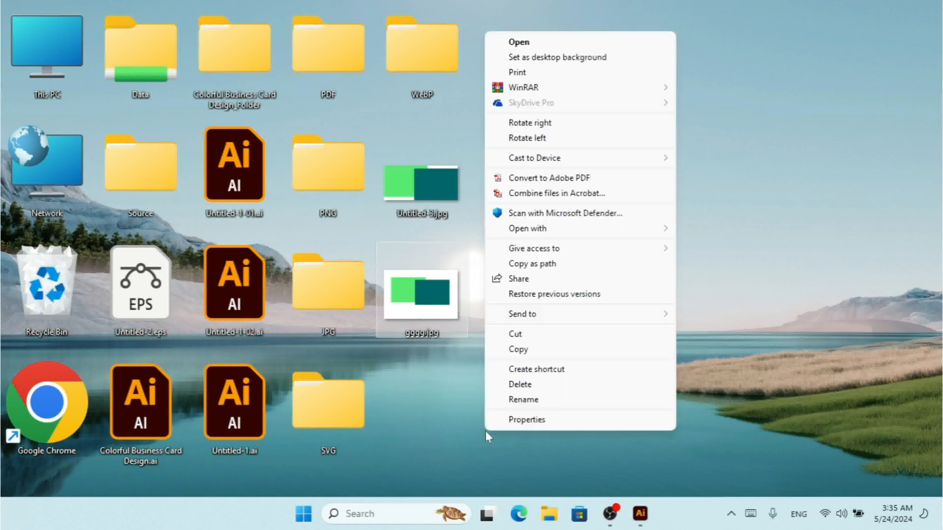
pyautogui.click(516, 421)
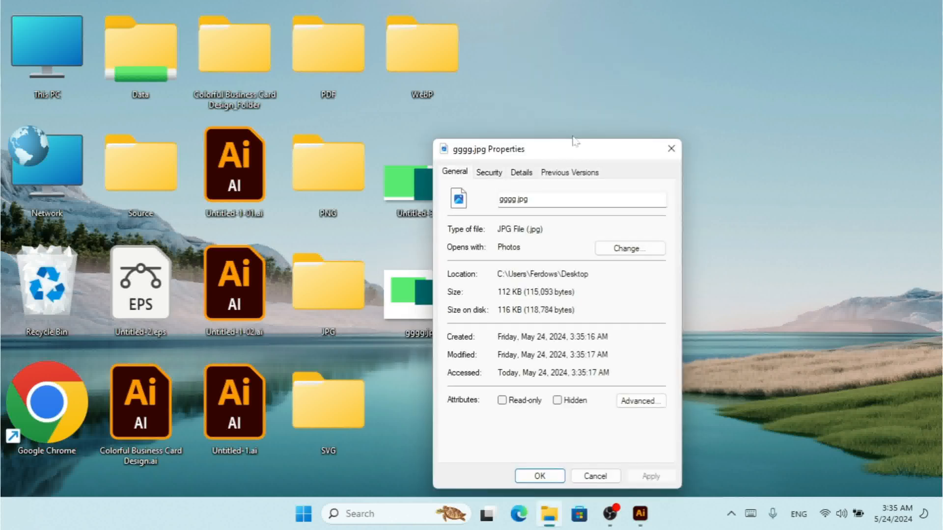
pyautogui.click(521, 172)
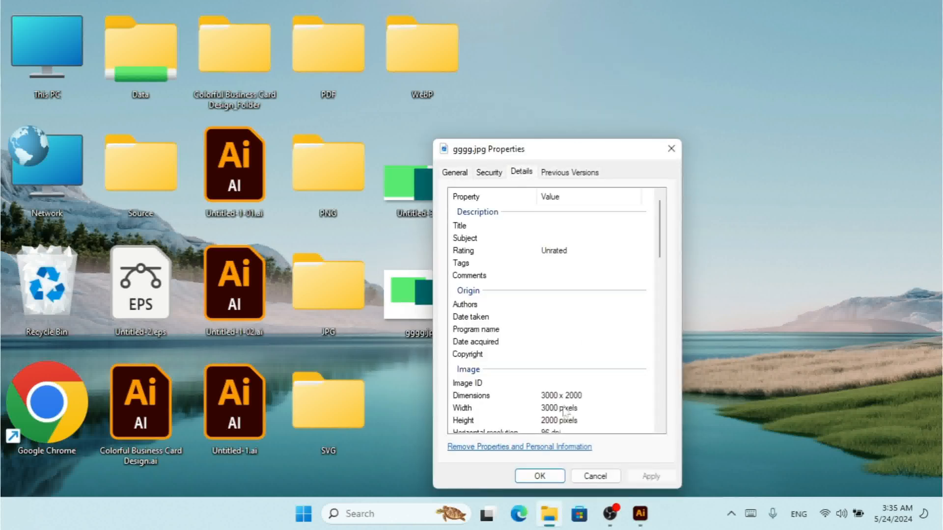
pyautogui.click(595, 475)
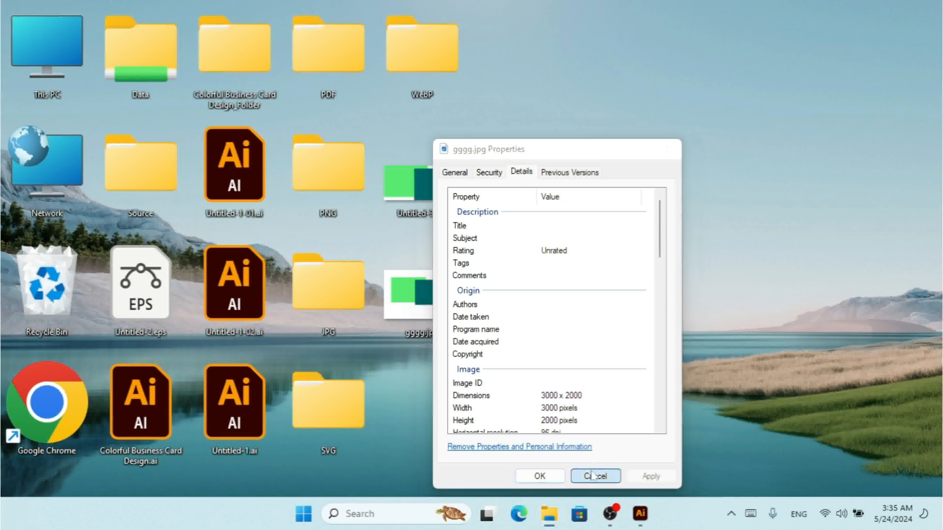
# - Switch back to Illustrator, open Export Selection for the teal rectangle to view it as an asset, and close without exporting
pyautogui.click(649, 514)
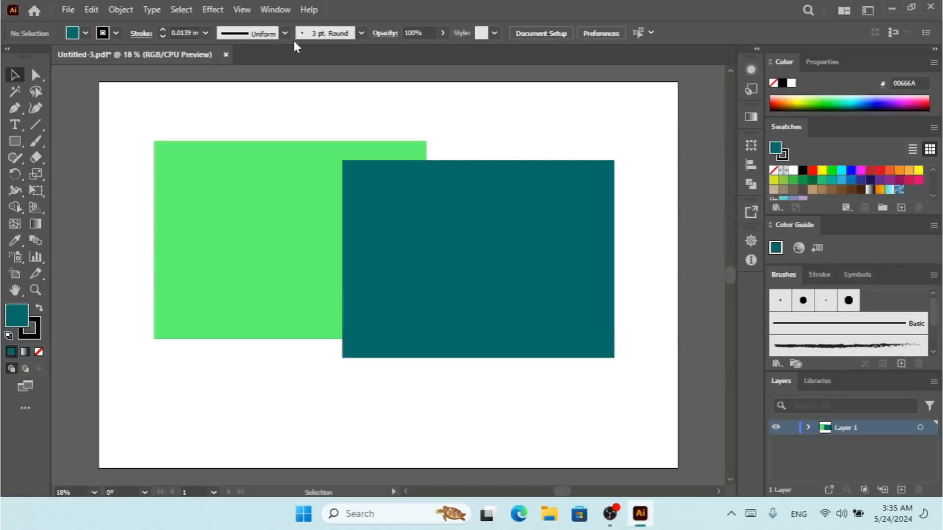
pyautogui.click(63, 17)
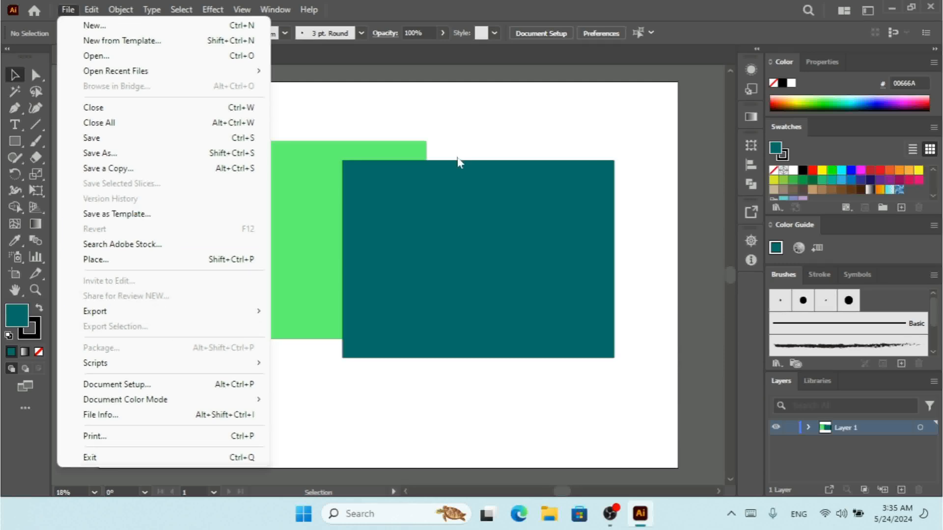
pyautogui.click(511, 208)
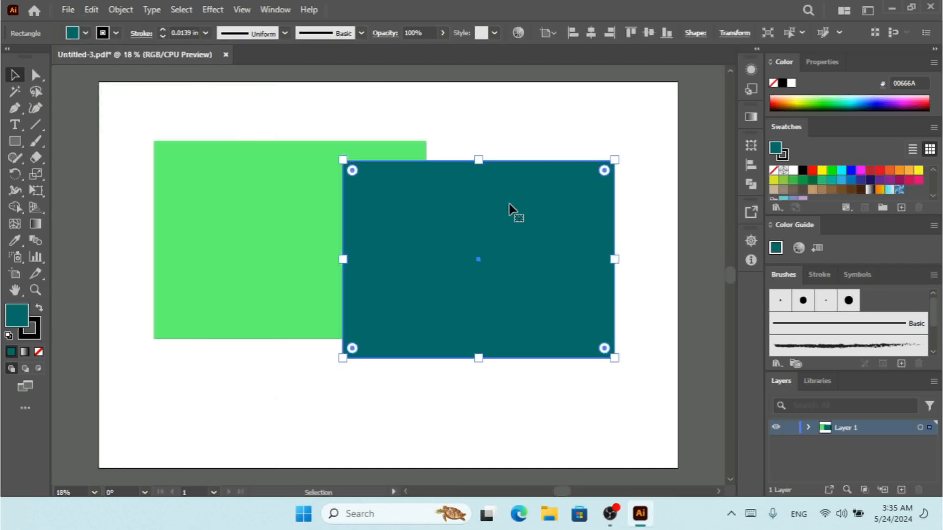
pyautogui.click(68, 11)
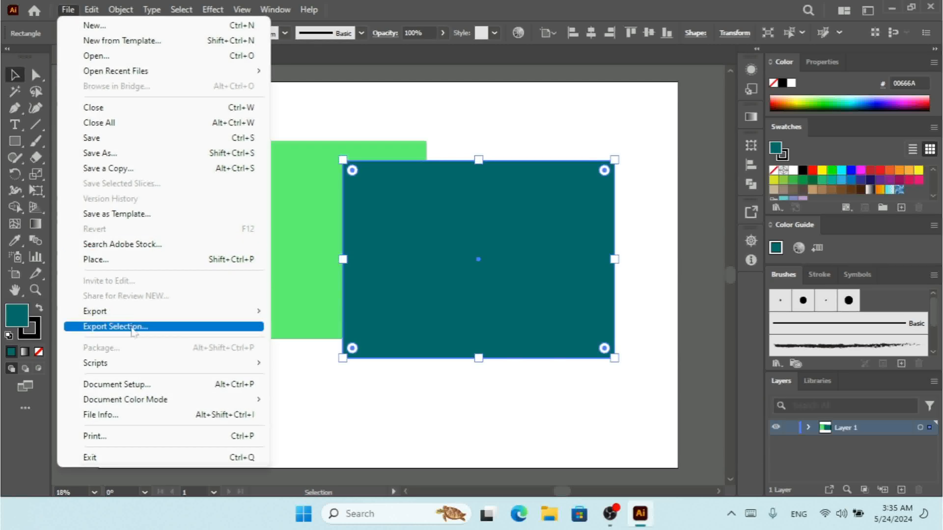
pyautogui.click(116, 327)
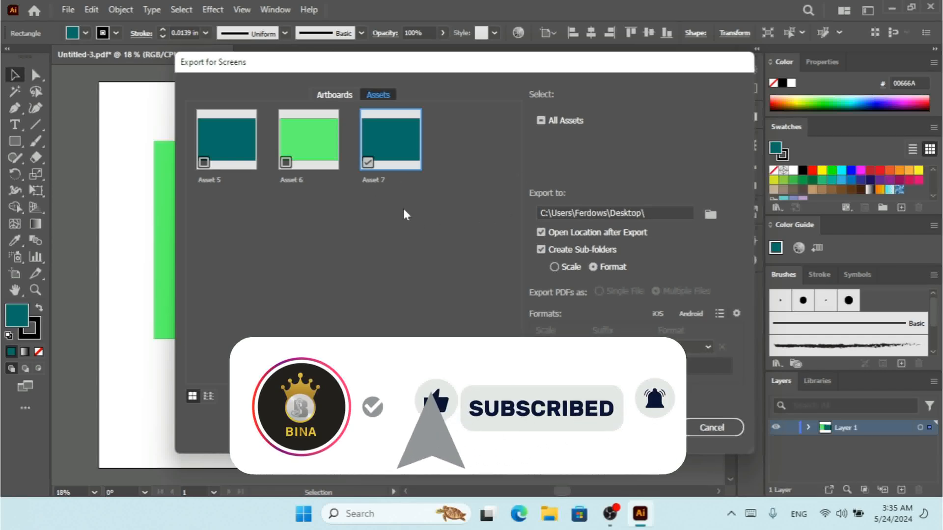
pyautogui.click(712, 428)
# - Select both rectangles, view them as one combined asset through Export Selection, and close without exporting
pyautogui.click(132, 125)
pyautogui.moveTo(100, 87); pyautogui.dragTo(653, 373)
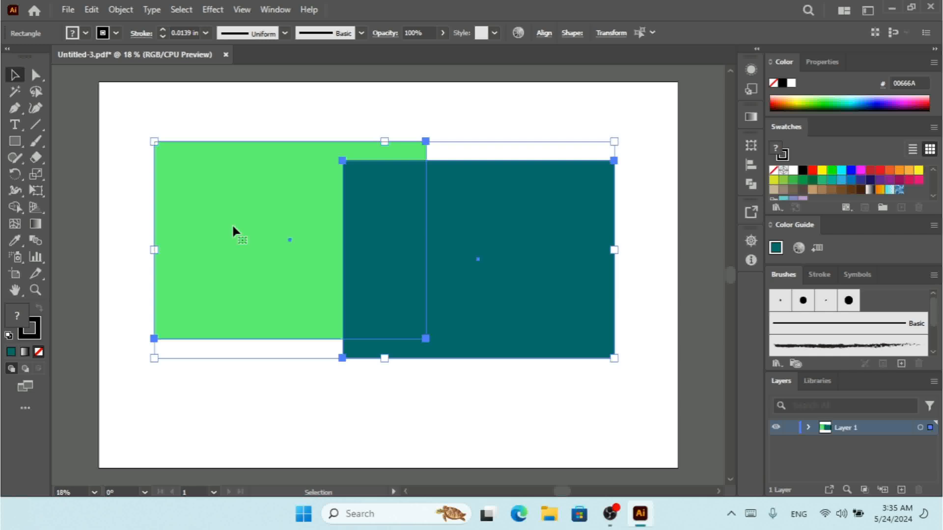
pyautogui.click(67, 11)
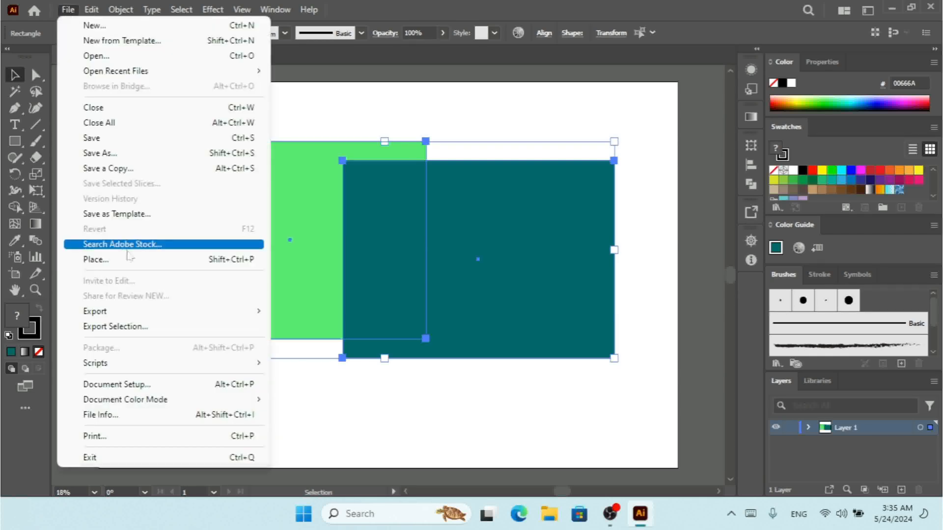
pyautogui.click(273, 292)
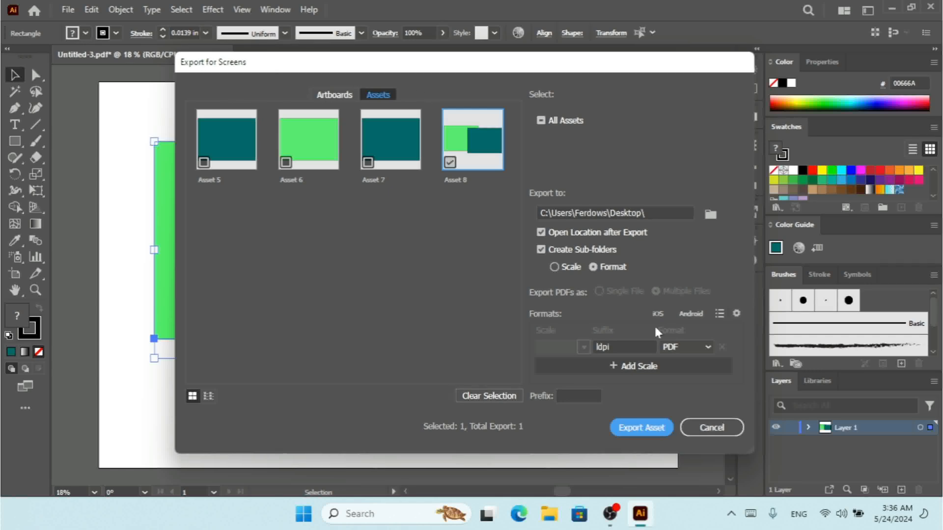
pyautogui.click(712, 427)
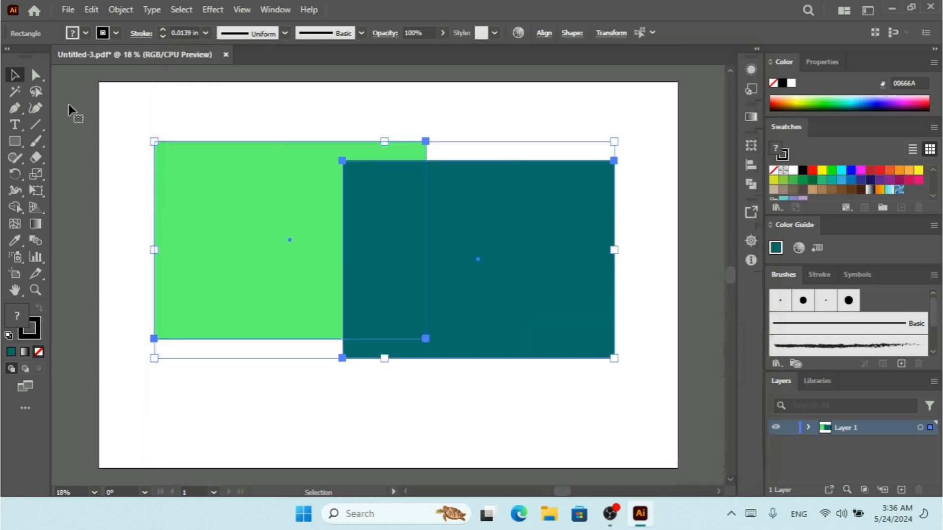
# - Look over the Export and Save As commands for the document and leave the Save As dialog without saving
pyautogui.click(67, 10)
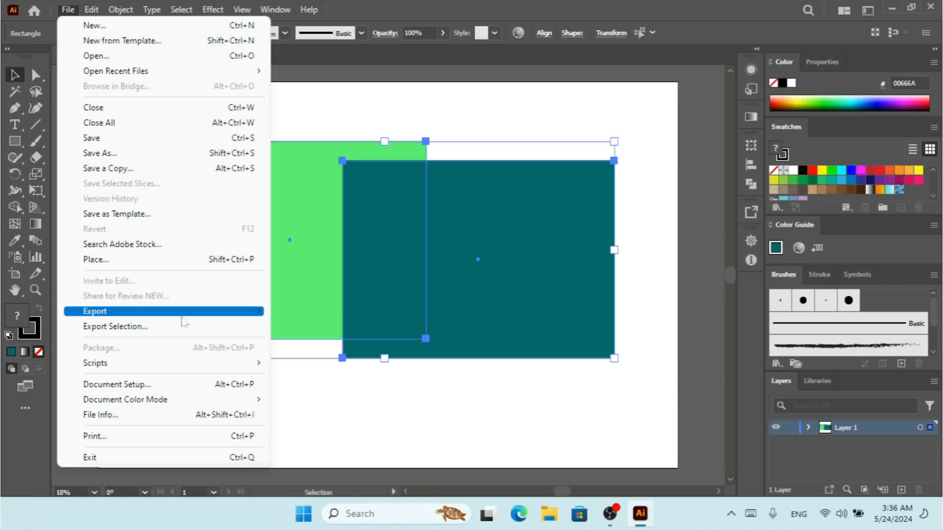
pyautogui.moveTo(218, 310)
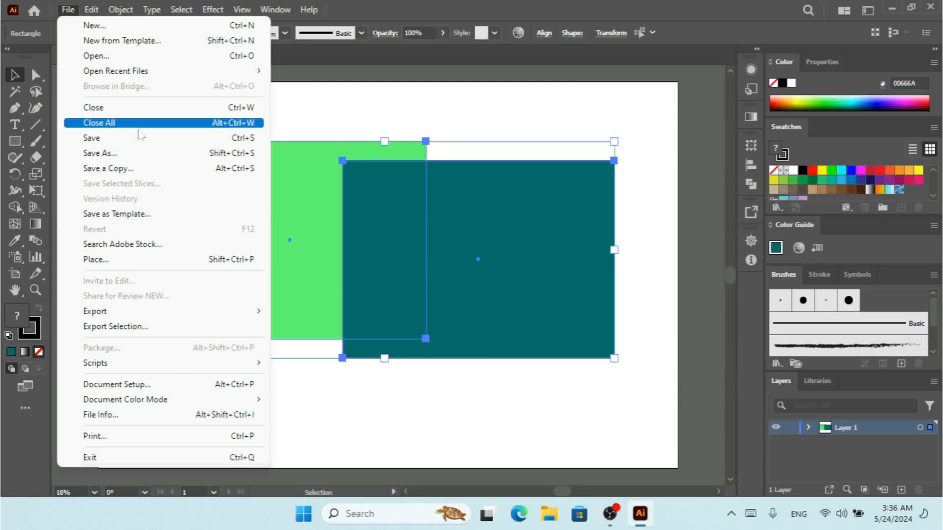
pyautogui.click(138, 153)
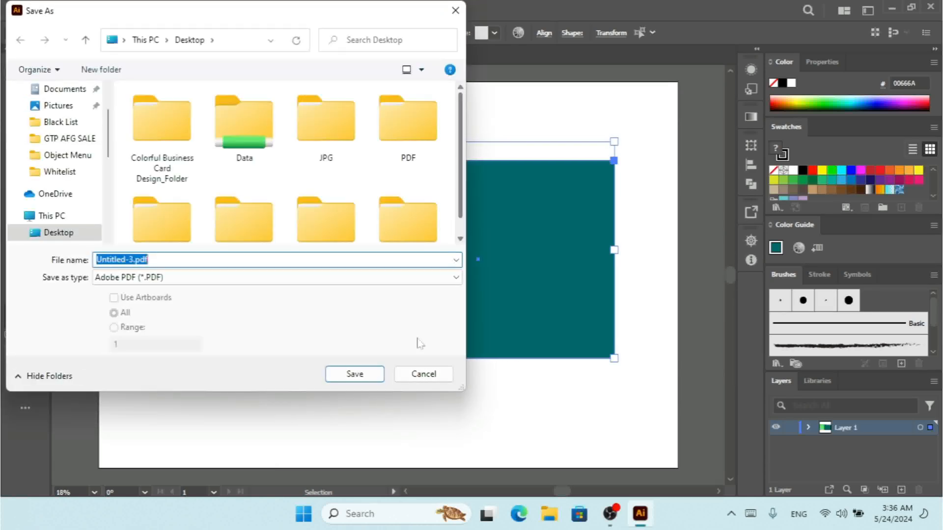
pyautogui.click(425, 315)
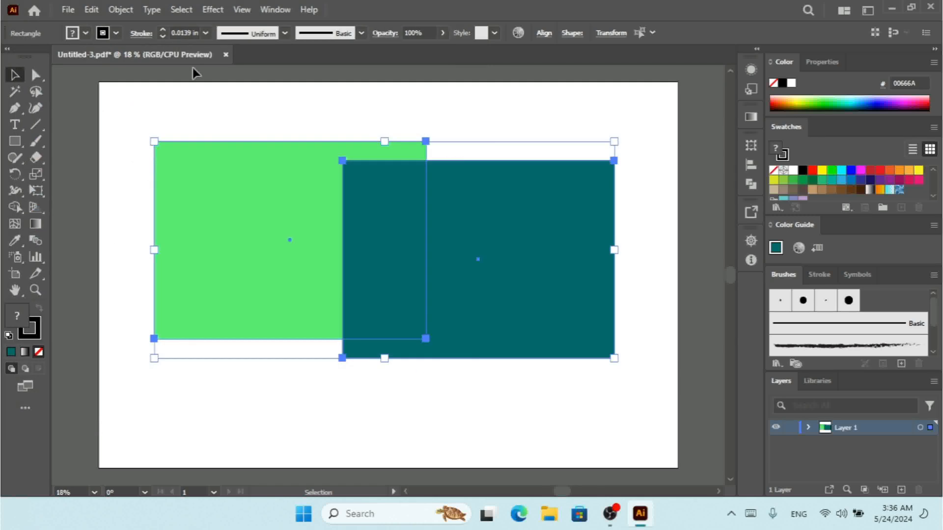
# - Place Colorful Business Card Design.ai from the Desktop as a linked file just above the green rectangle
pyautogui.click(68, 9)
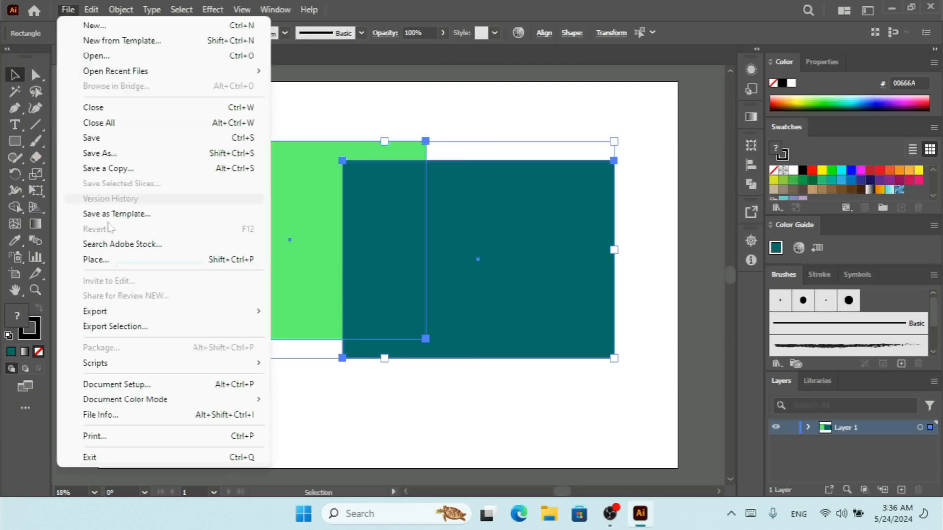
pyautogui.click(96, 259)
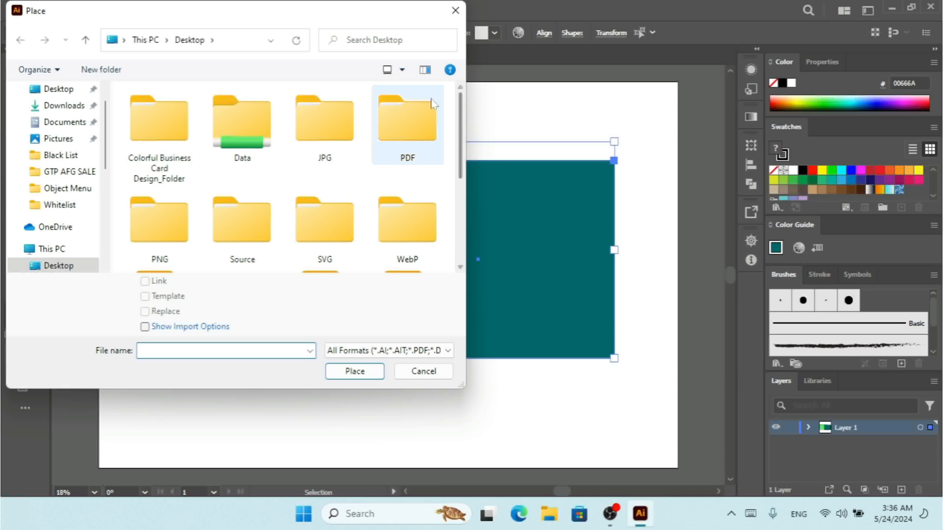
pyautogui.scroll(-3, 373, 103)
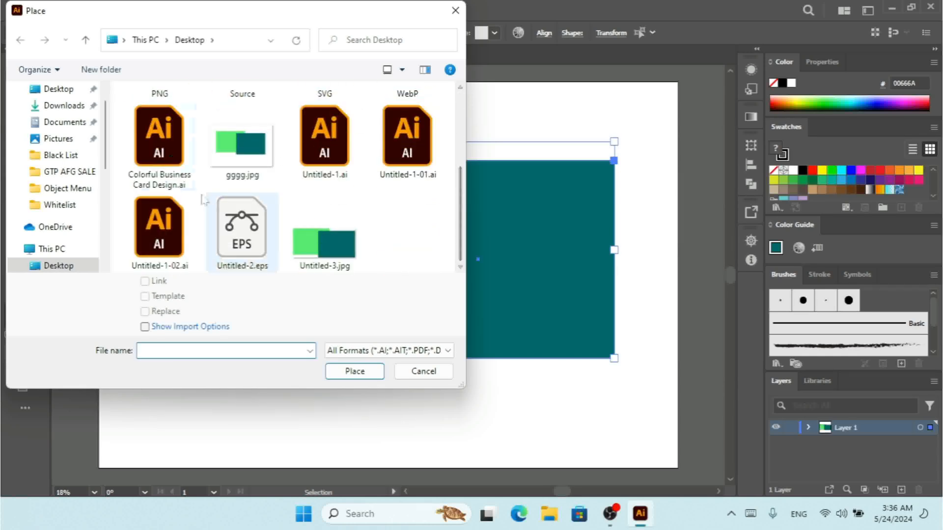
pyautogui.click(423, 371)
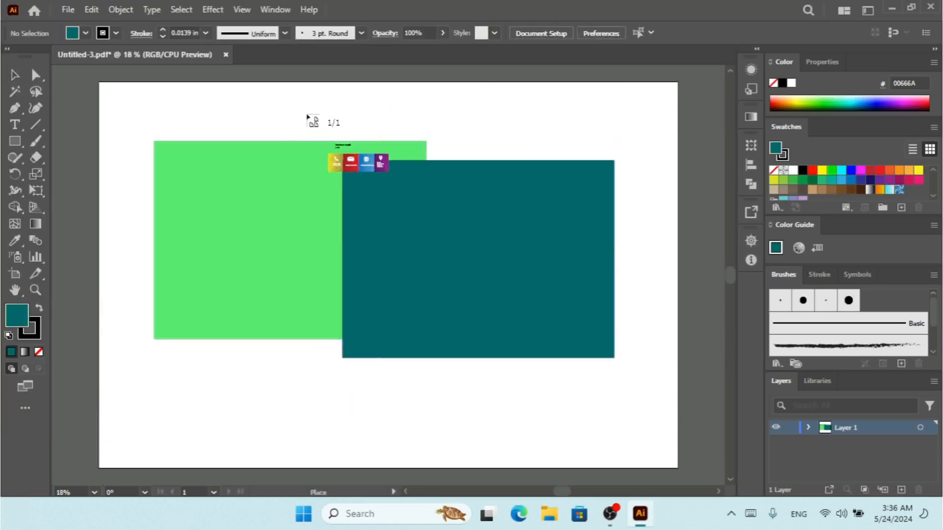
pyautogui.click(290, 109)
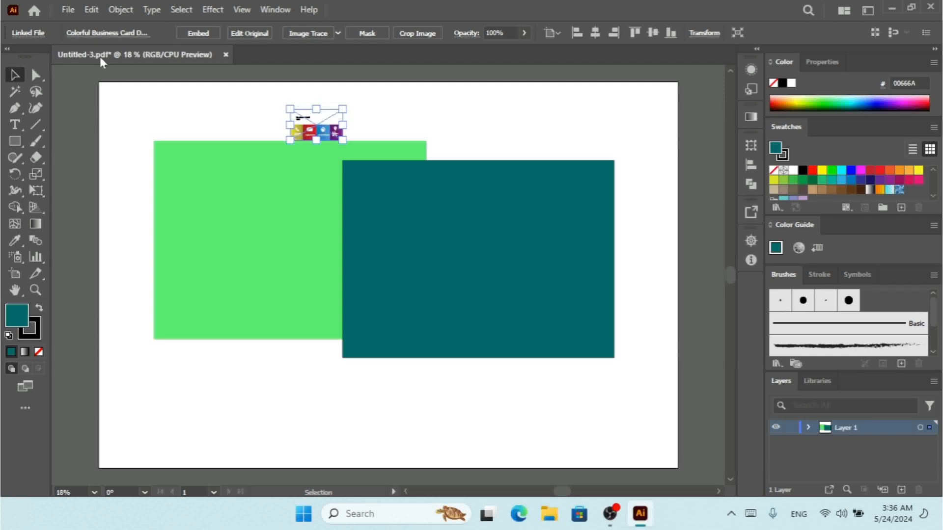
pyautogui.click(68, 9)
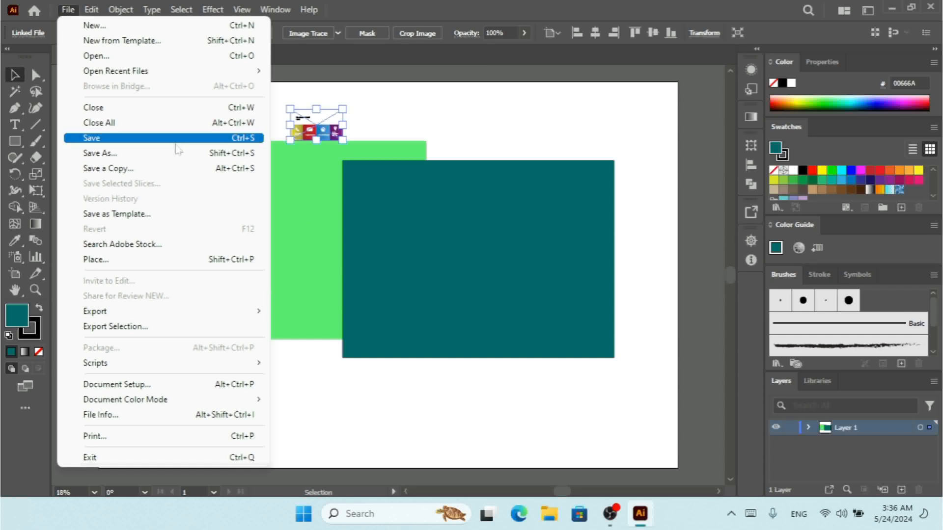
pyautogui.click(137, 154)
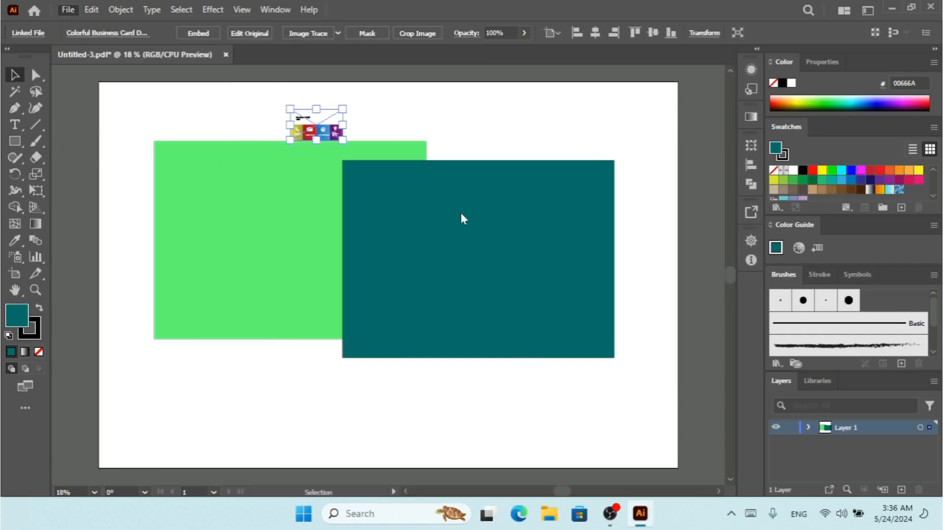
pyautogui.click(382, 376)
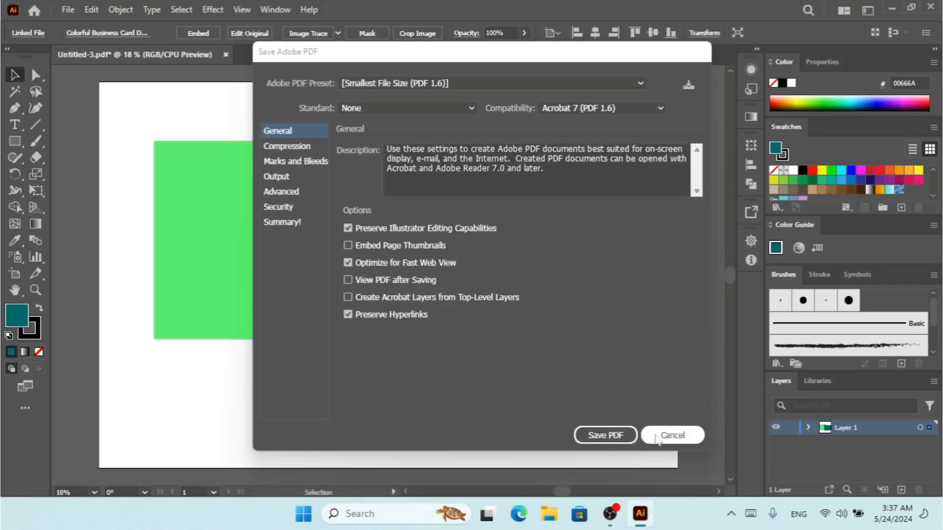
pyautogui.click(672, 435)
# - Save the document to the Desktop as Untitled-3.ai in Adobe Illustrator format, with Illustrator 2020 as the version
pyautogui.click(74, 12)
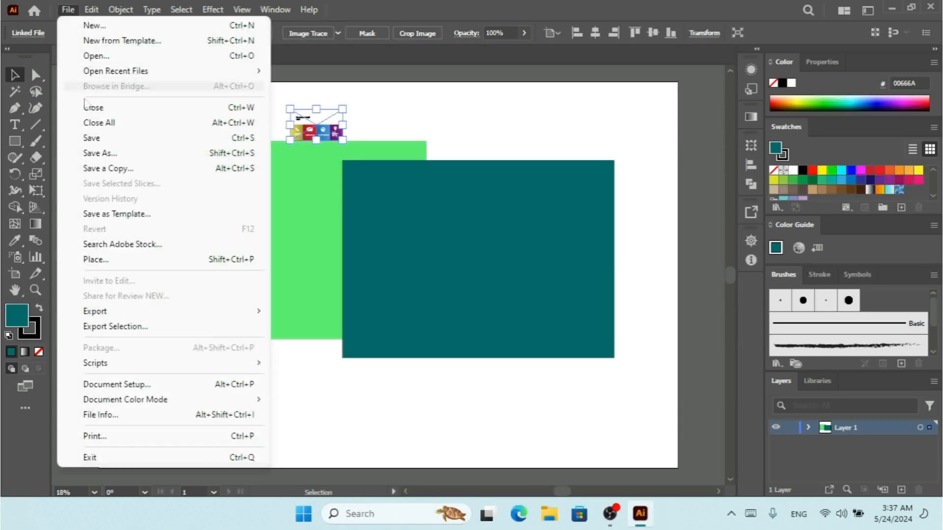
pyautogui.click(94, 153)
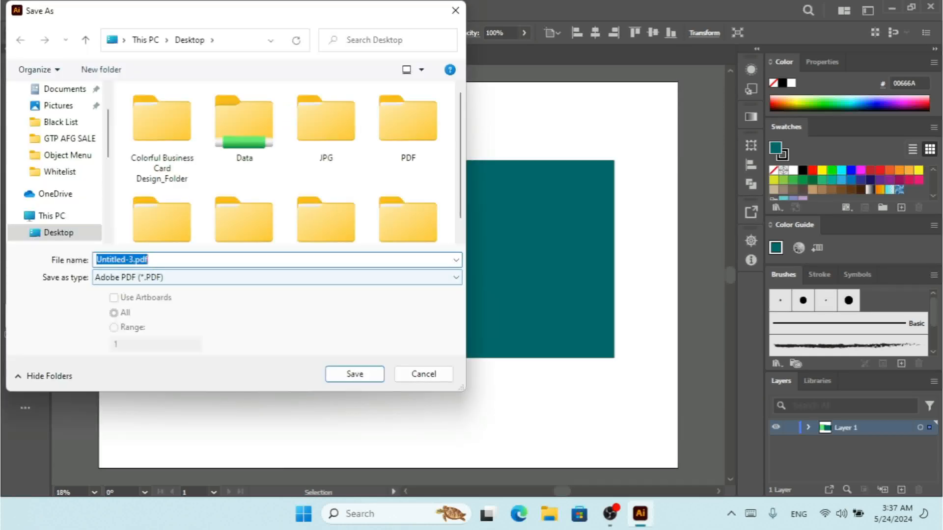
pyautogui.click(174, 277)
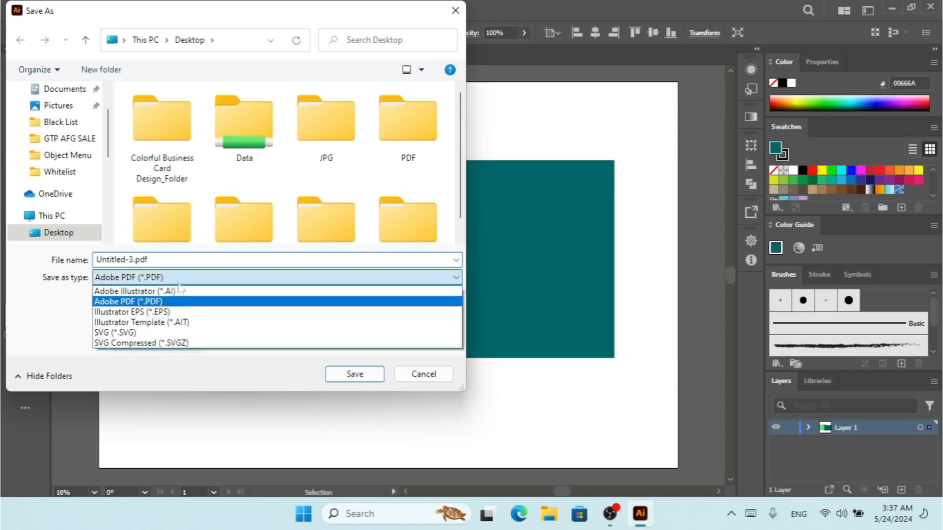
pyautogui.click(176, 292)
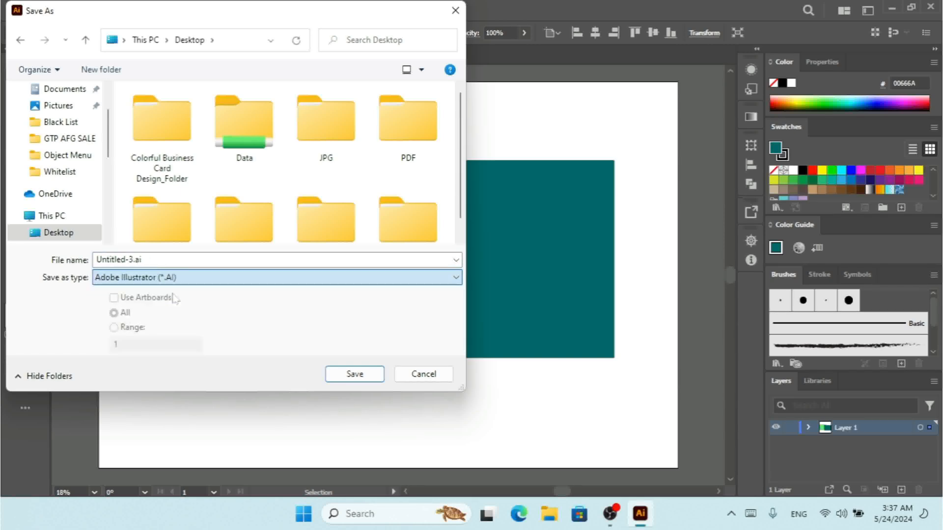
pyautogui.click(353, 375)
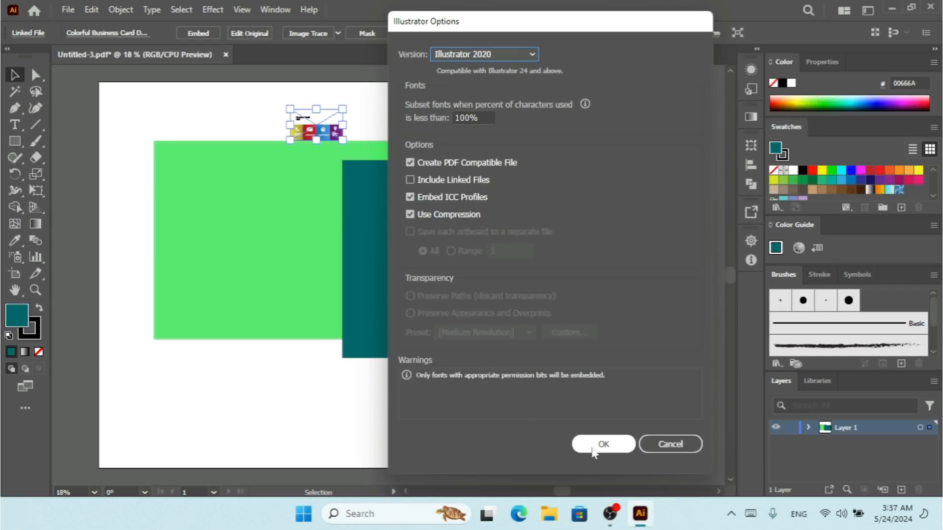
pyautogui.click(595, 449)
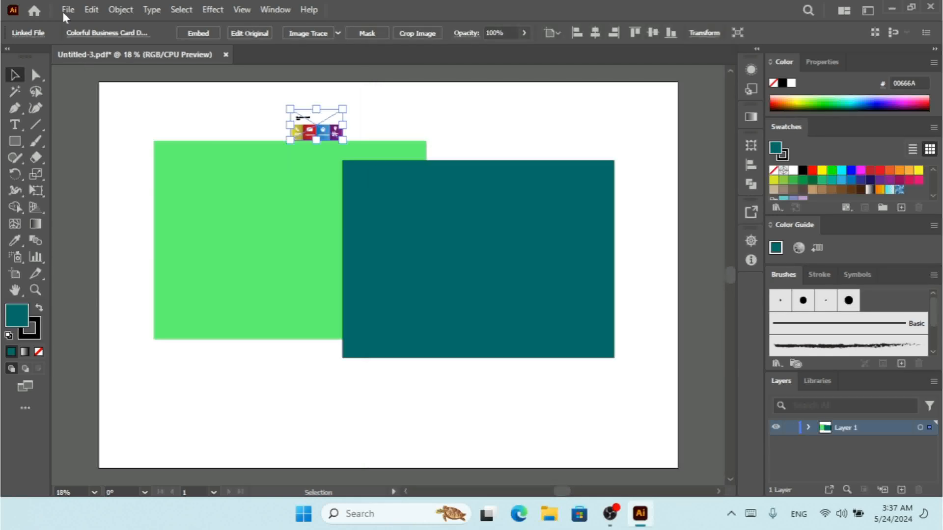
# - Select both rectangles and the linked card, and package the document to the Desktop as Untitled-3_Folder with links, fonts and a report
pyautogui.click(68, 11)
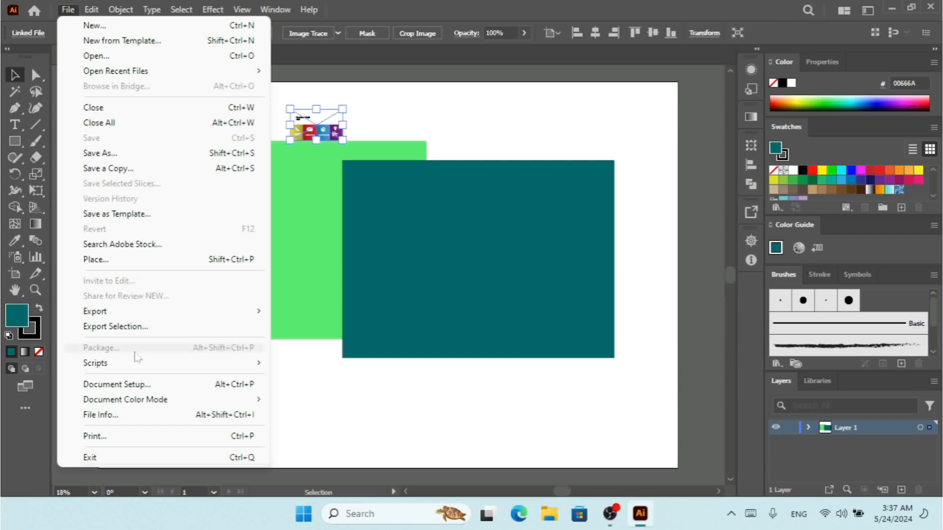
pyautogui.click(511, 120)
pyautogui.moveTo(596, 111); pyautogui.dragTo(131, 377)
pyautogui.click(69, 10)
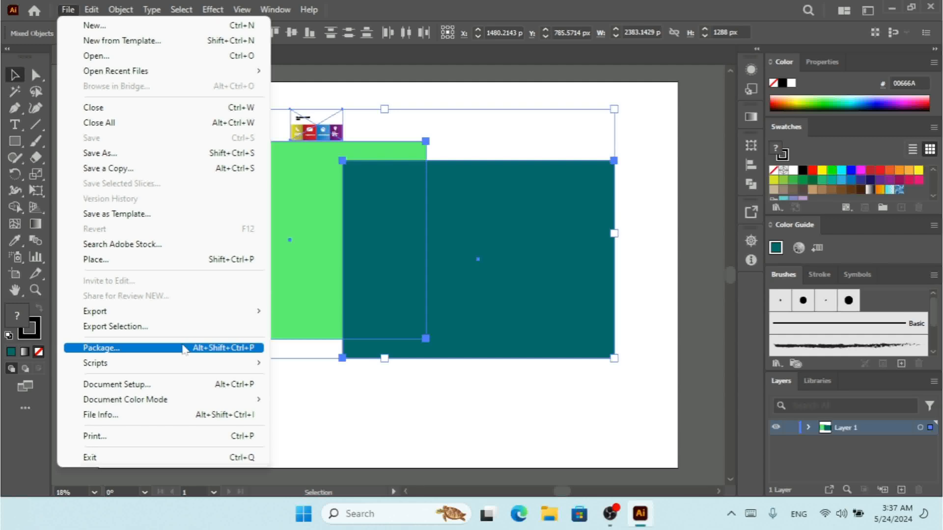
pyautogui.click(228, 350)
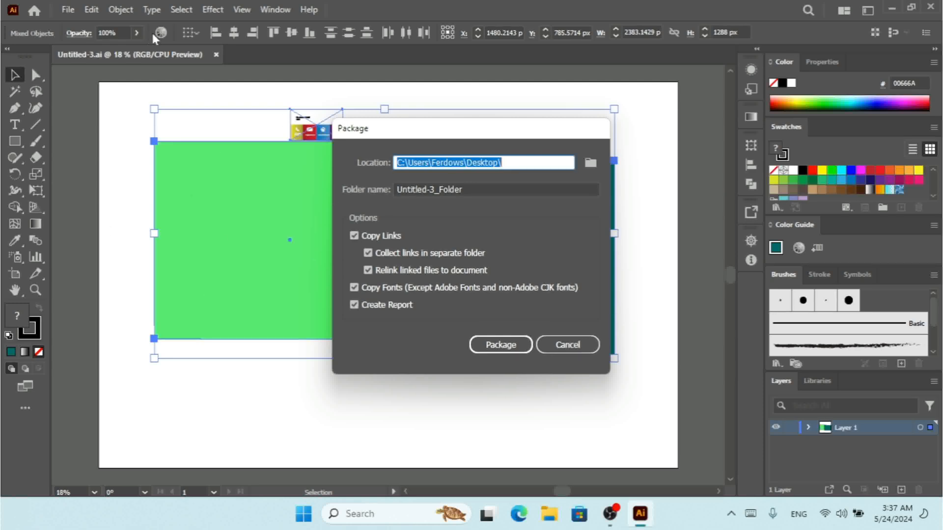
pyautogui.click(497, 345)
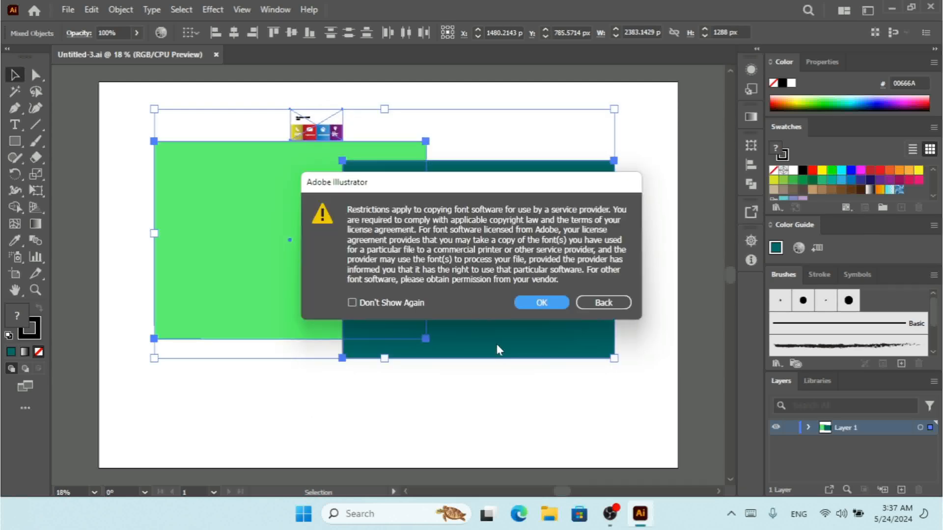
pyautogui.click(550, 302)
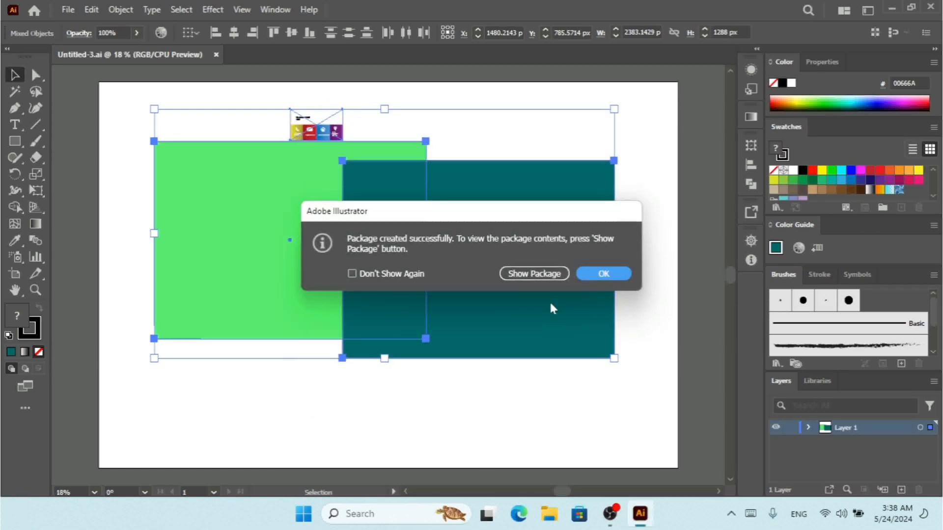
# - Show the package contents in File Explorer, examine its Links folder, and switch back to Illustrator
pyautogui.click(542, 275)
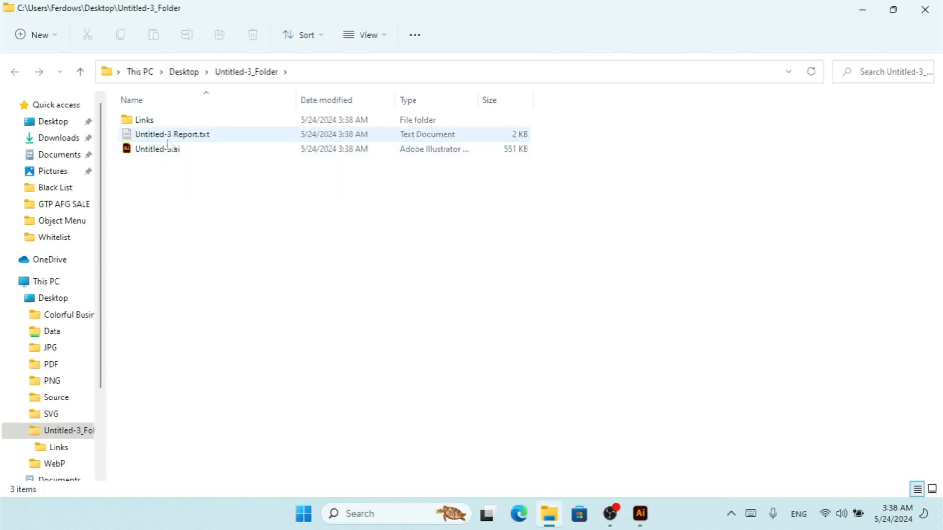
pyautogui.doubleClick(147, 123)
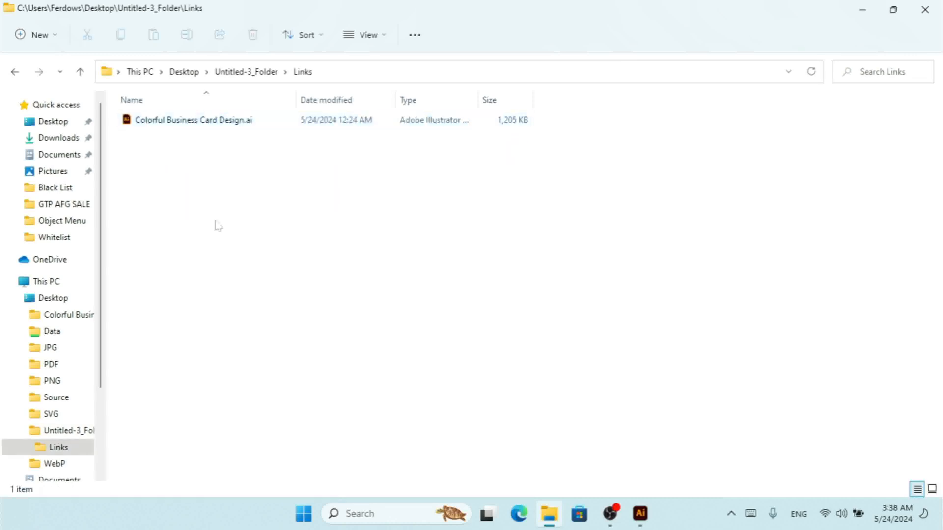
pyautogui.click(14, 71)
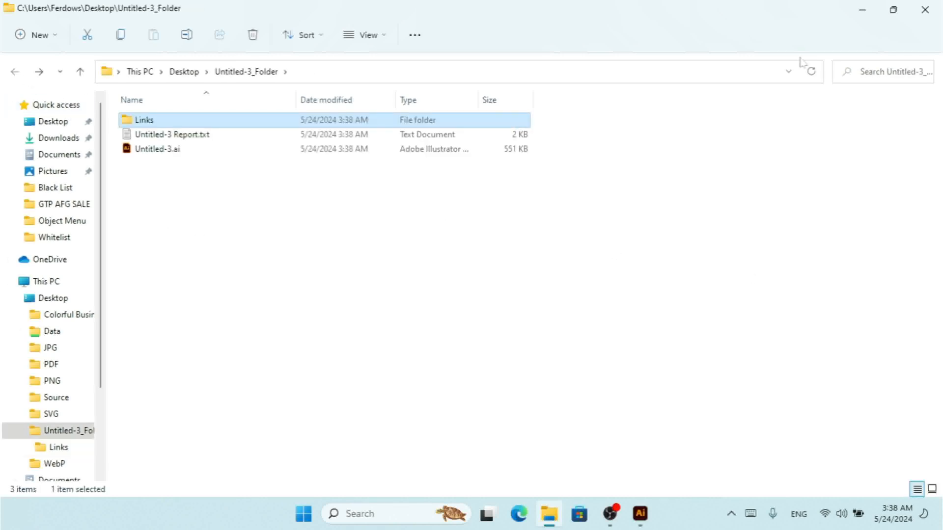
pyautogui.click(640, 514)
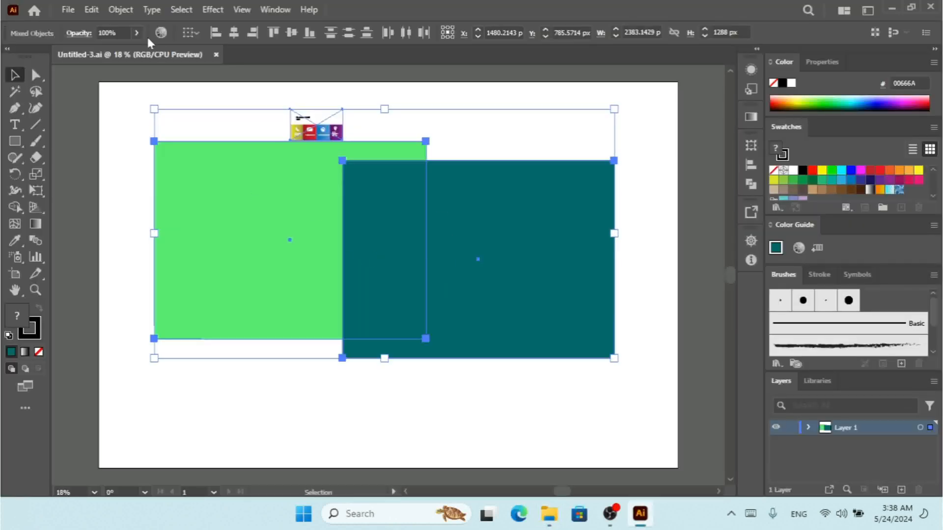
# - Look over the Export and Package commands for the document and deselect all the artwork
pyautogui.click(66, 9)
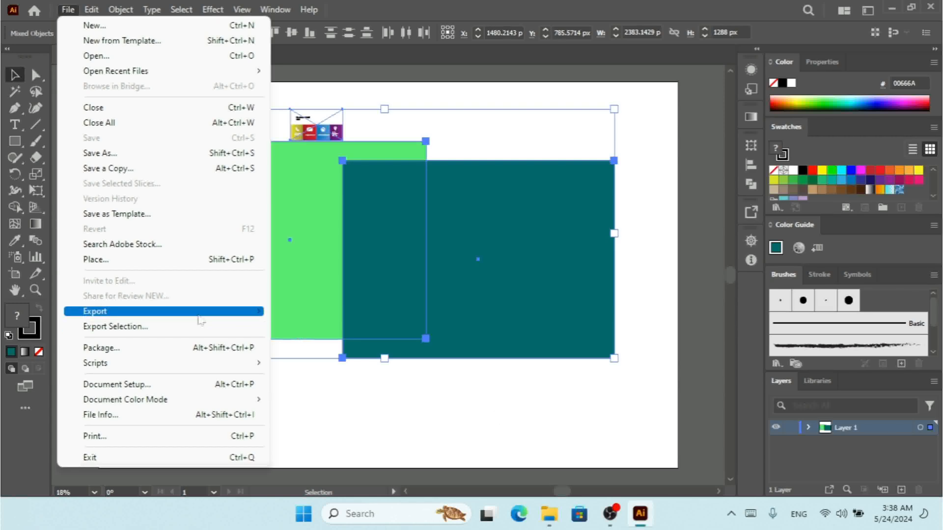
pyautogui.moveTo(199, 318)
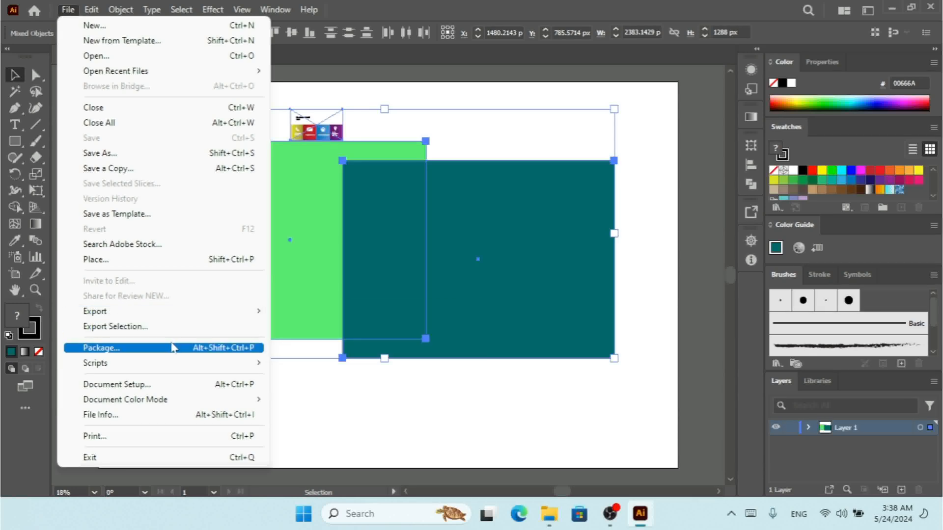
pyautogui.click(501, 407)
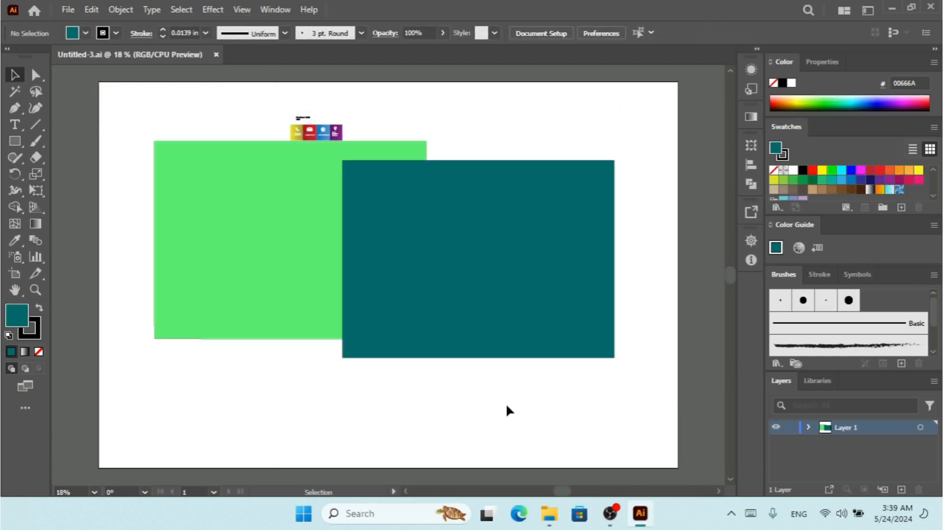